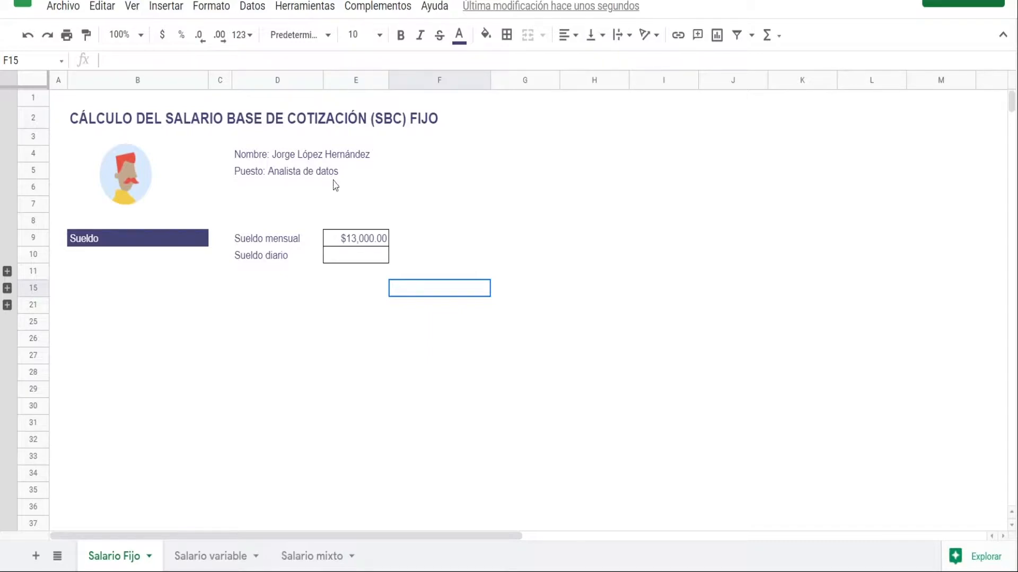
Calculate Sueldo diario in E10 by dividing the Sueldo mensual cell E9 by 30
left_click(350, 259)
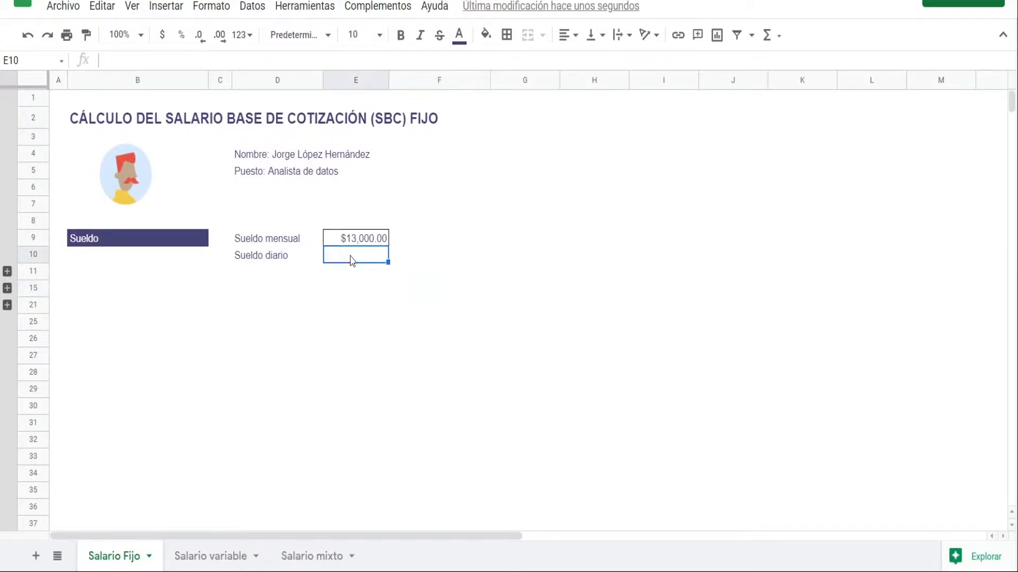
type("+")
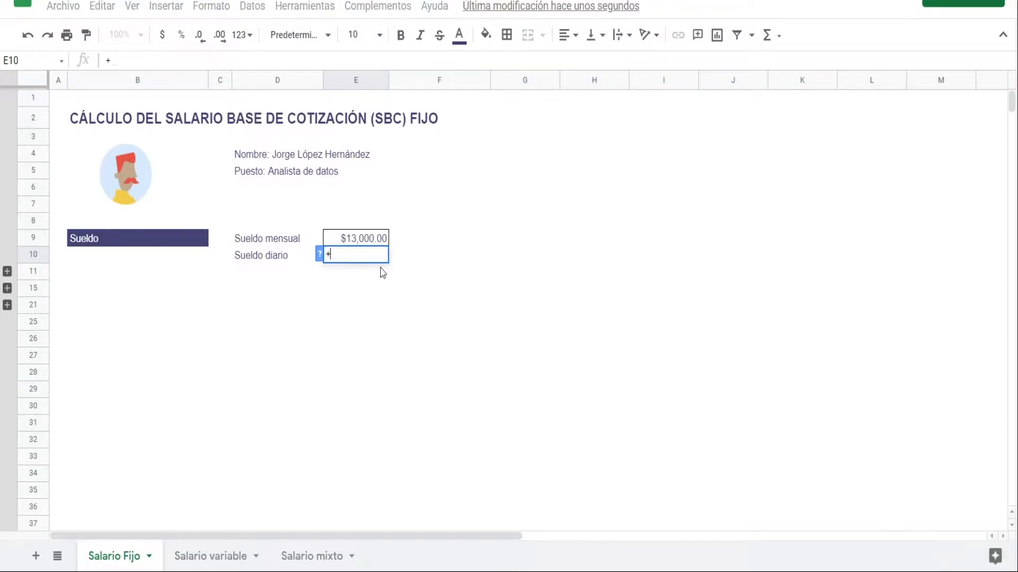
key("Up")
type("/30")
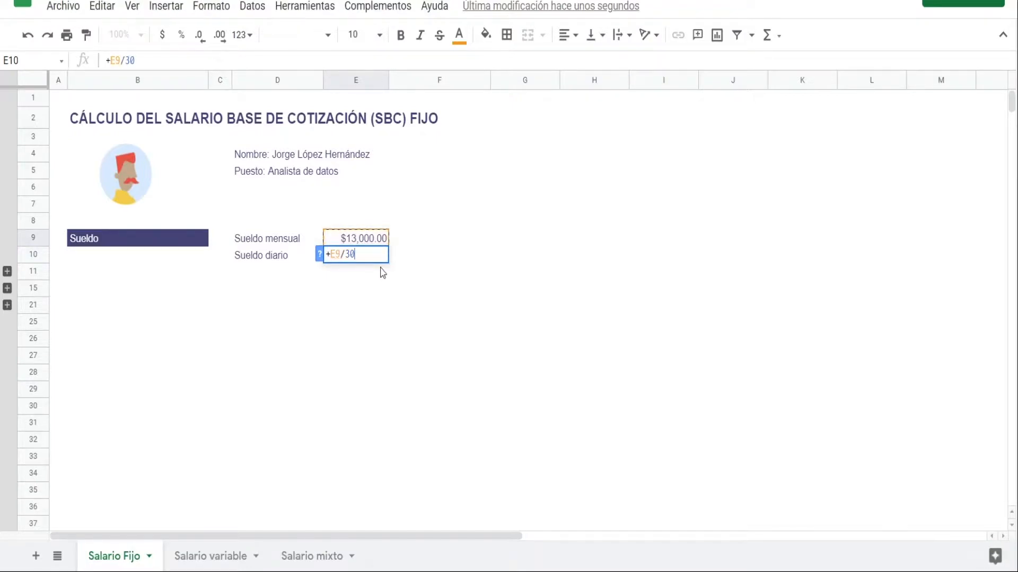
key("Return")
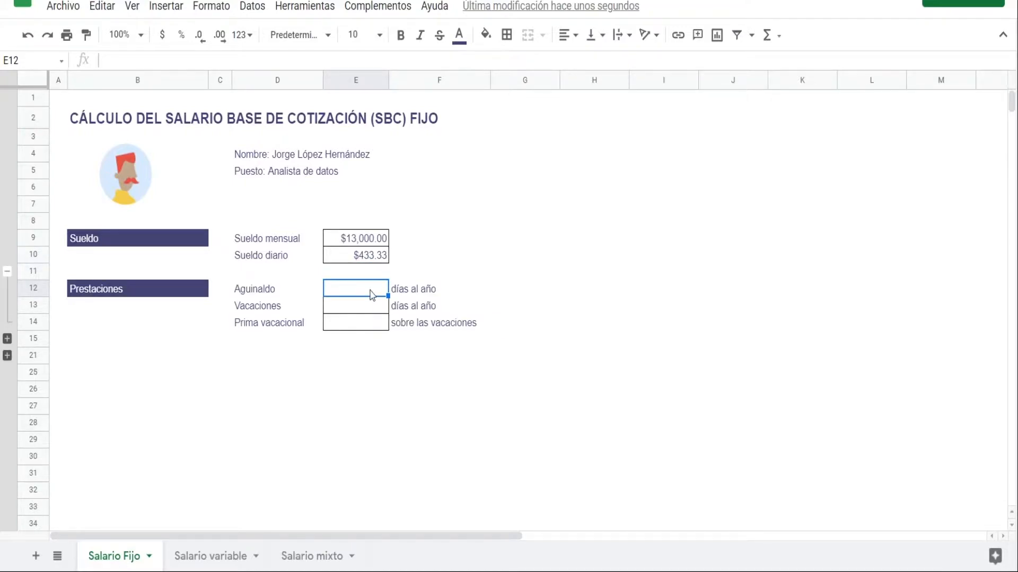
Fill in the Prestaciones values: Aguinaldo 30 days, Vacaciones 6 days and Prima vacacional 25%
type("30")
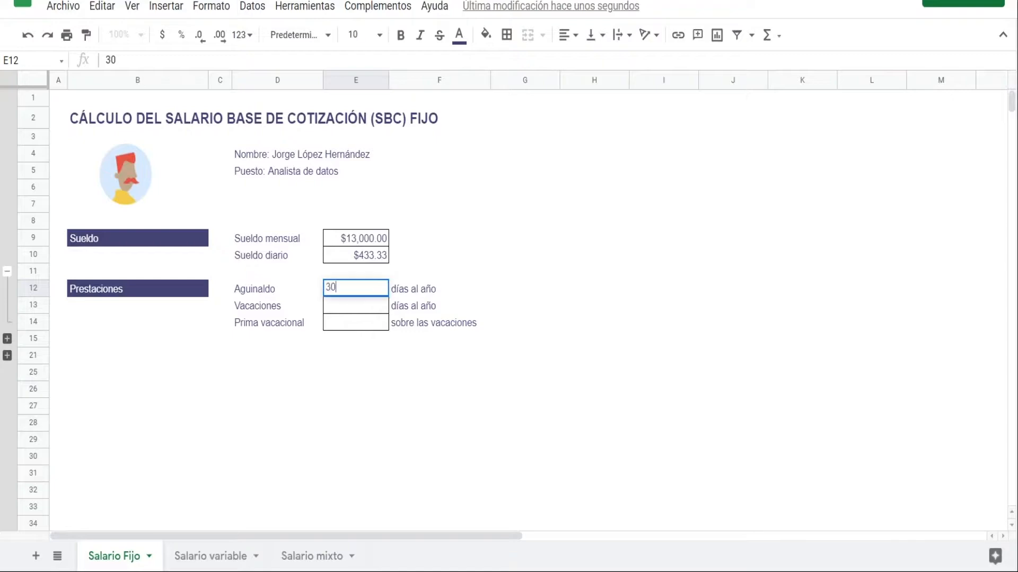
key("Return")
type("6")
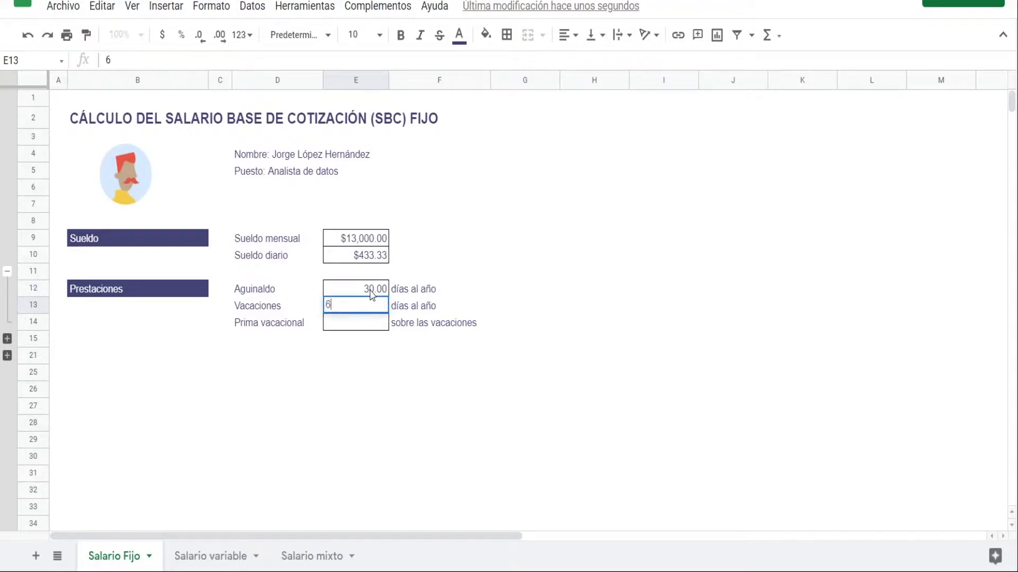
key("Return")
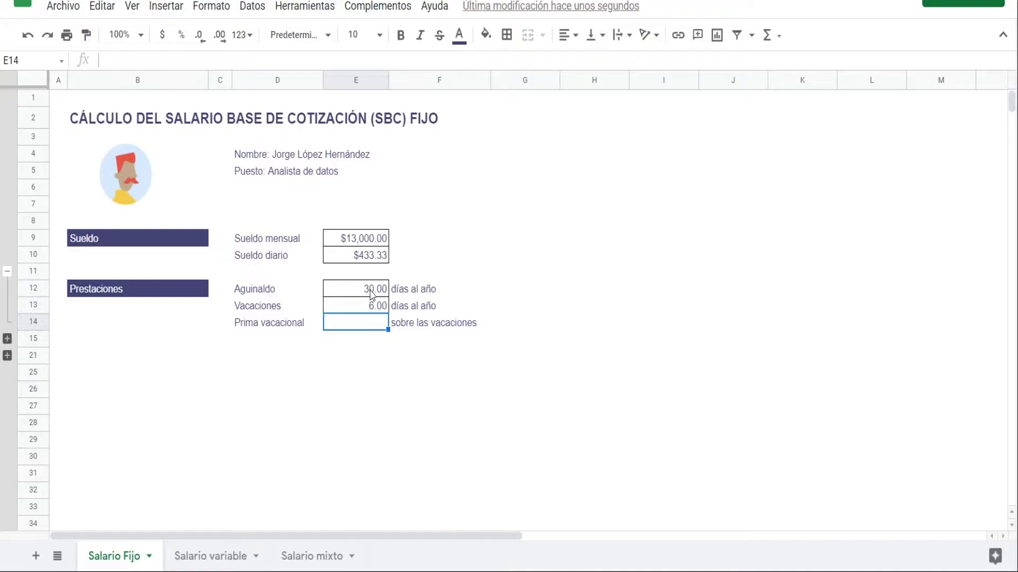
type("25")
key("Return")
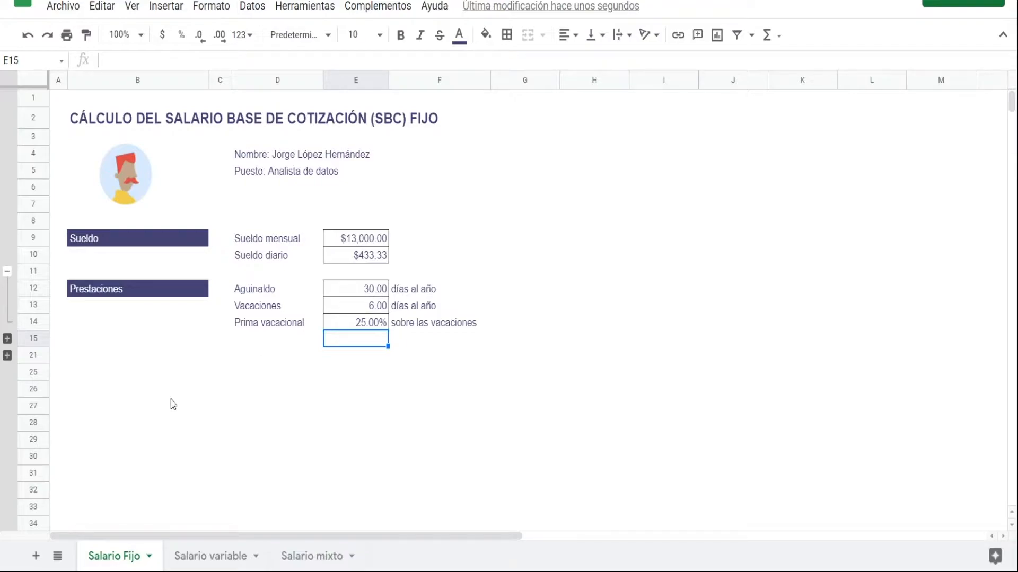
Expand the collapsed Factor de integración rows and calculate the Sueldo factor in E16 as 359/365
left_click(8, 340)
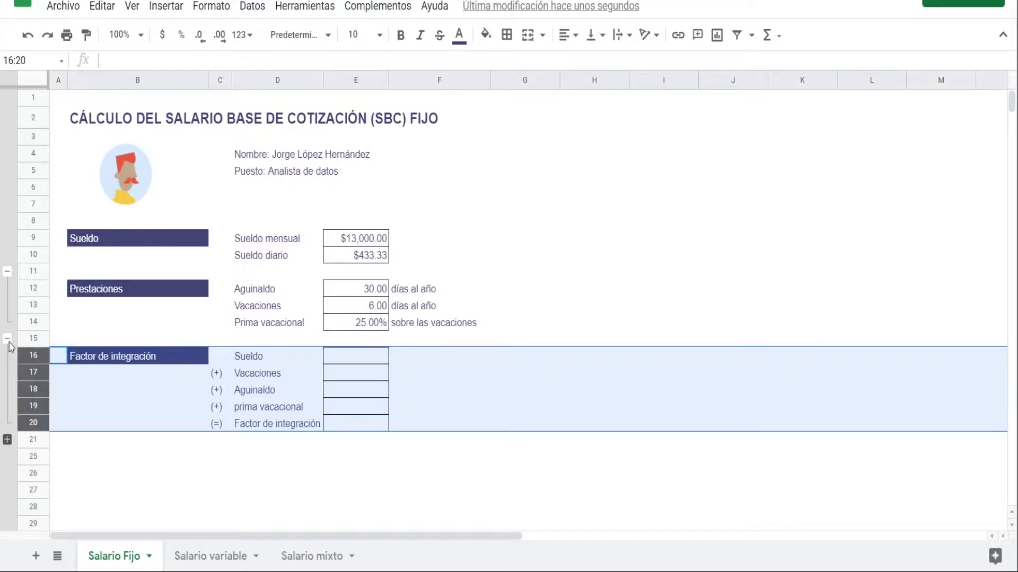
left_click(355, 363)
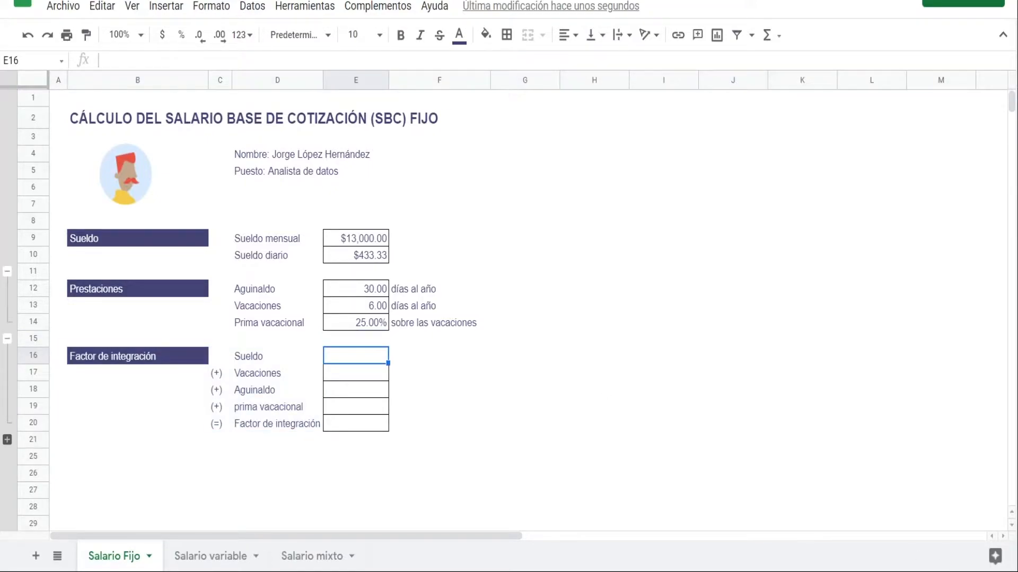
type("+")
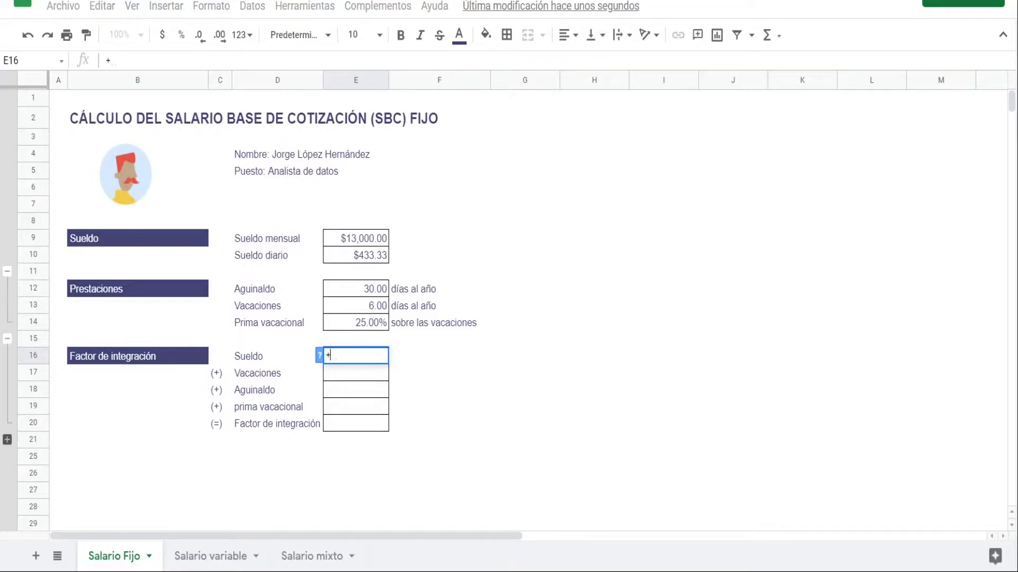
type("359")
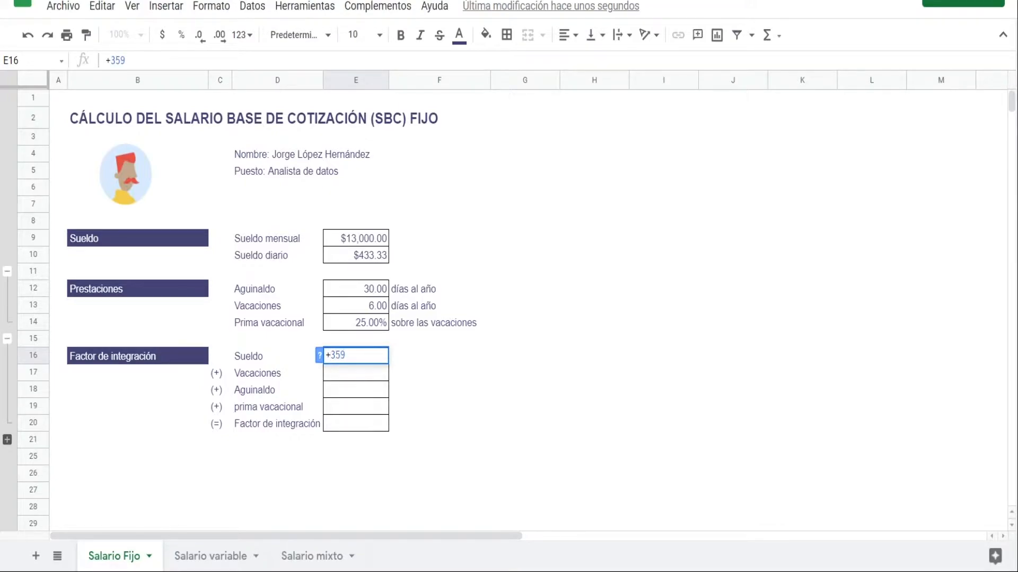
type("/365")
key("Return")
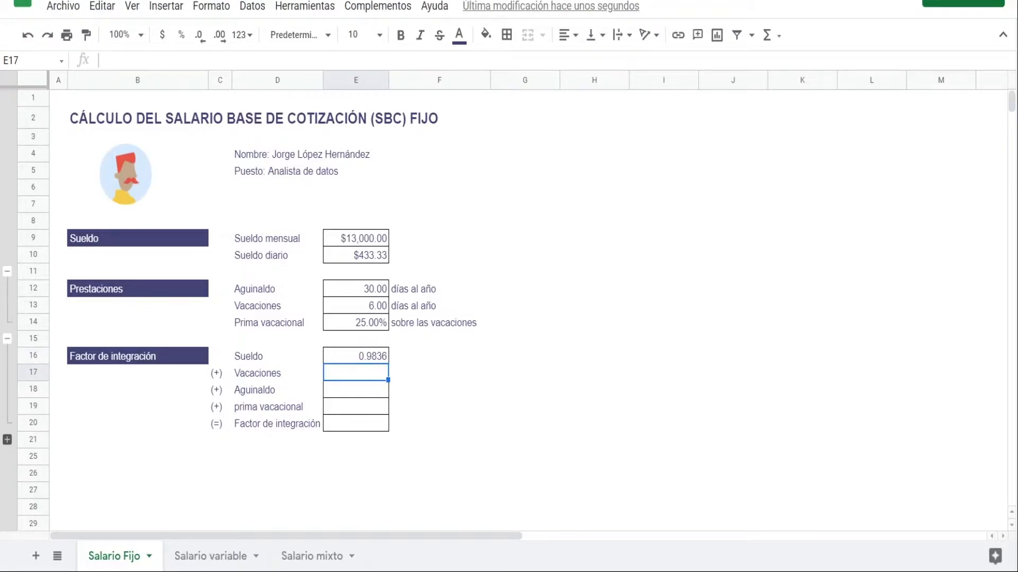
Calculate the Vacaciones factor in E17 as 6/365 and the Aguinaldo factor in E18 as 30/365
type("+6/")
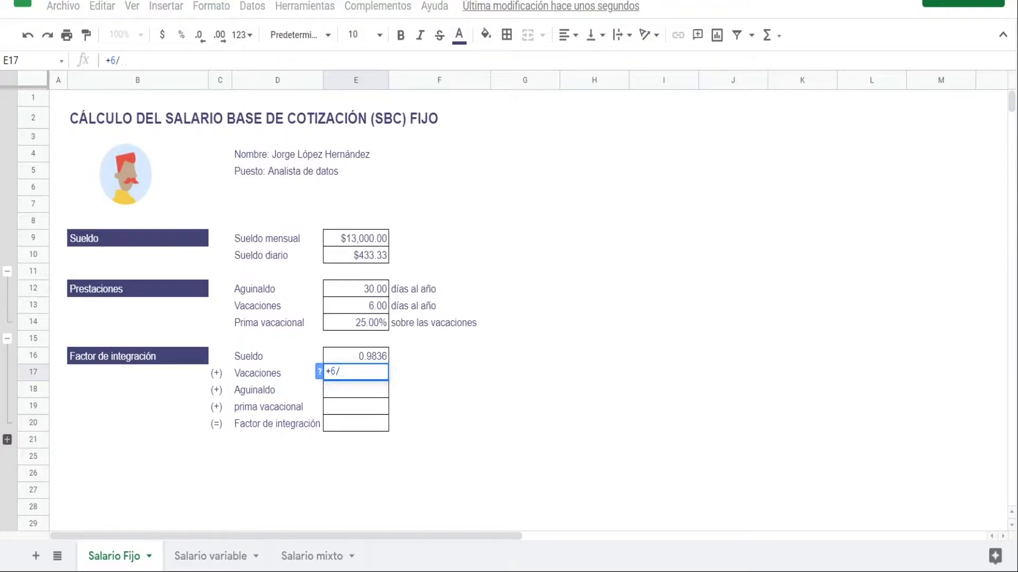
type("365")
key("Return")
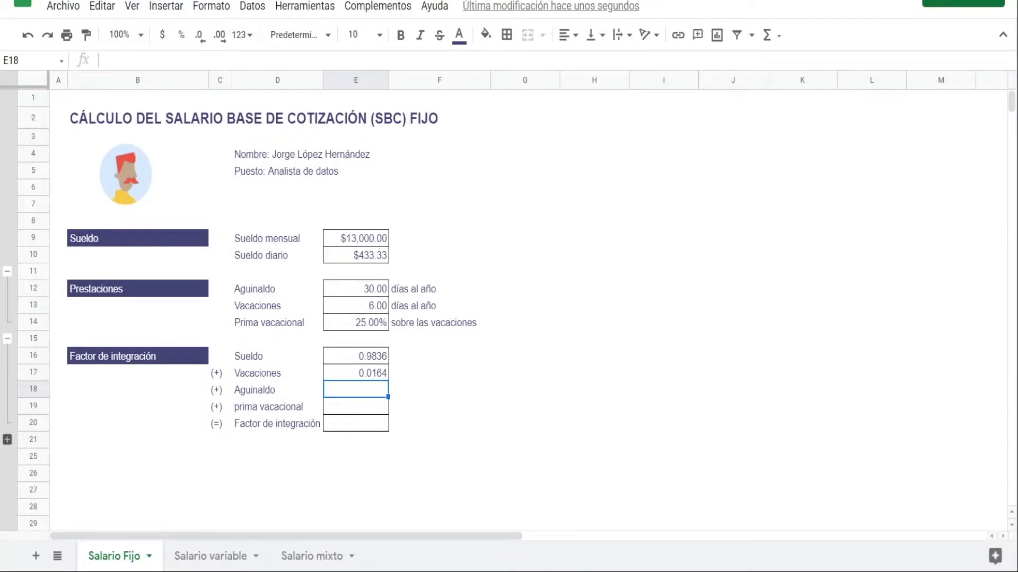
type("+30/")
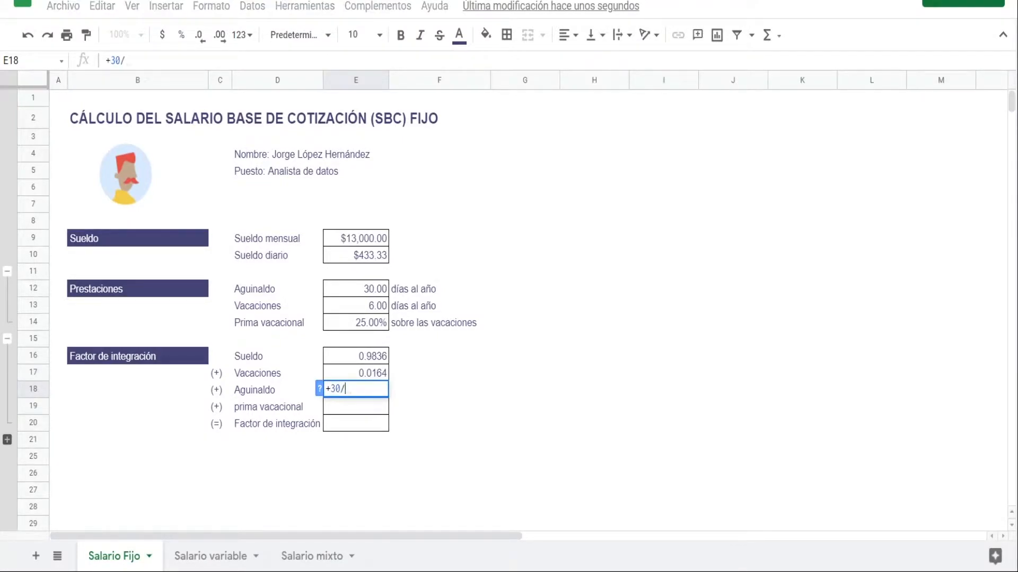
type("365")
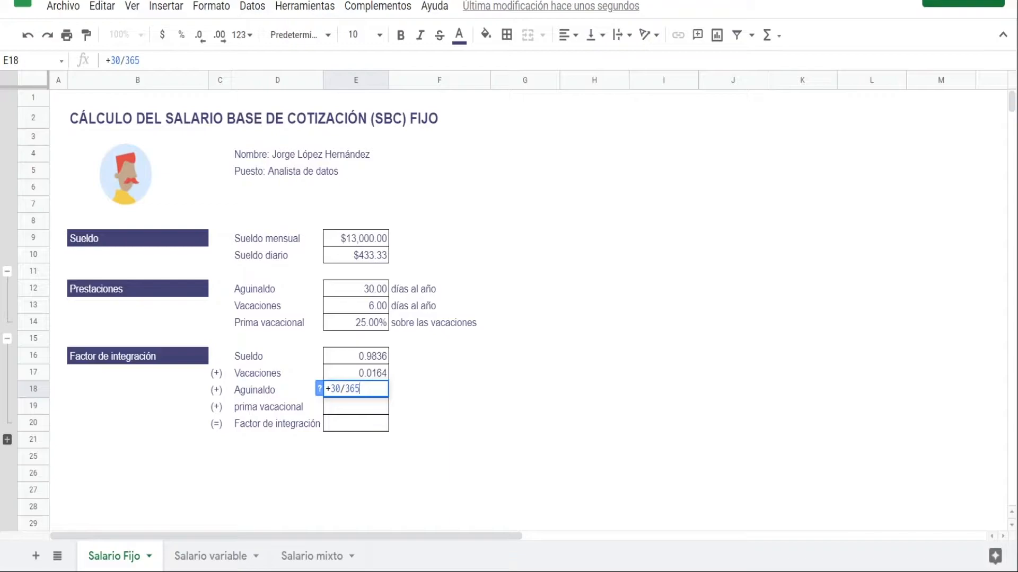
key("Return")
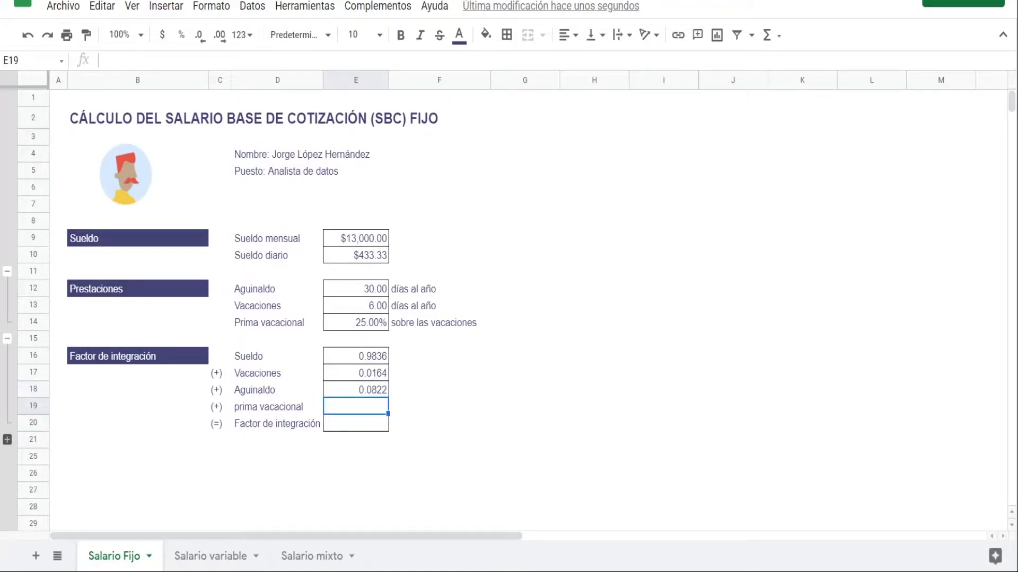
Calculate the prima vacacional factor in E19 with the formula 6*.25/365
type("+")
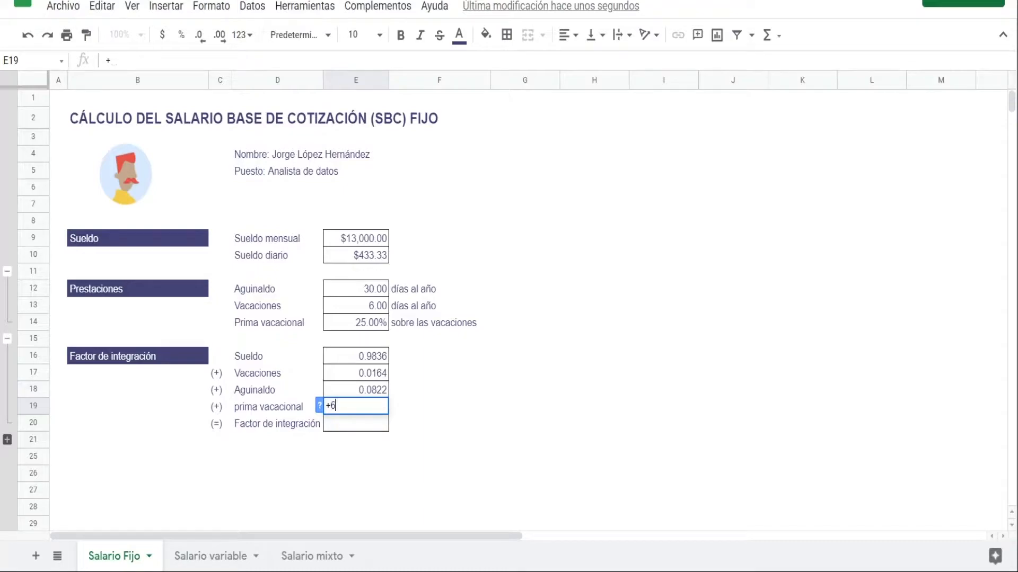
type("6*.25/")
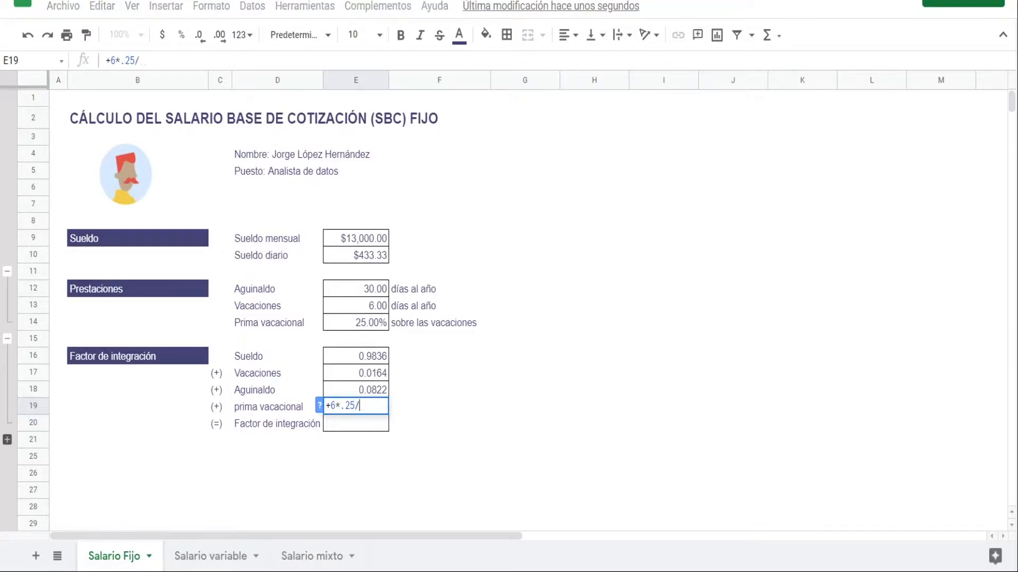
type("365")
key("Return")
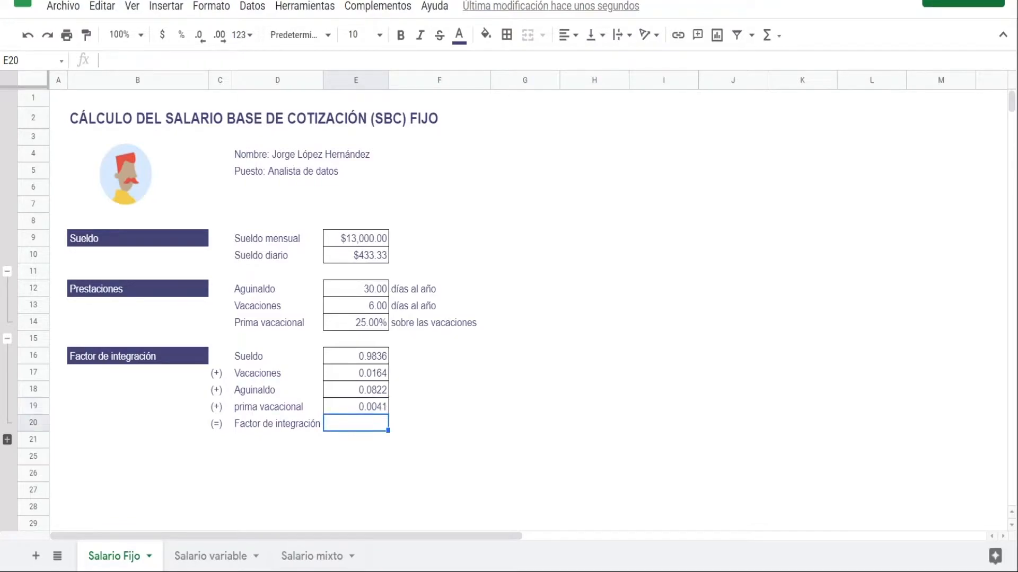
Calculate the Factor de integración in E20 as the sum E16+E17+E18+E19
type("+")
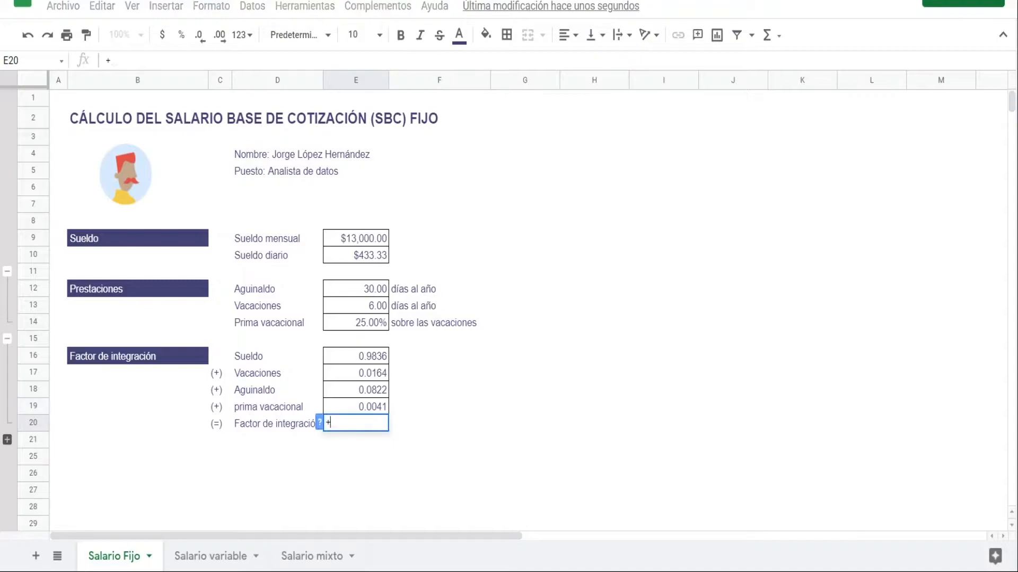
key("Up")
key("Up")
key("Up")
key("Up")
type("+")
key("Up")
key("Up")
key("Up")
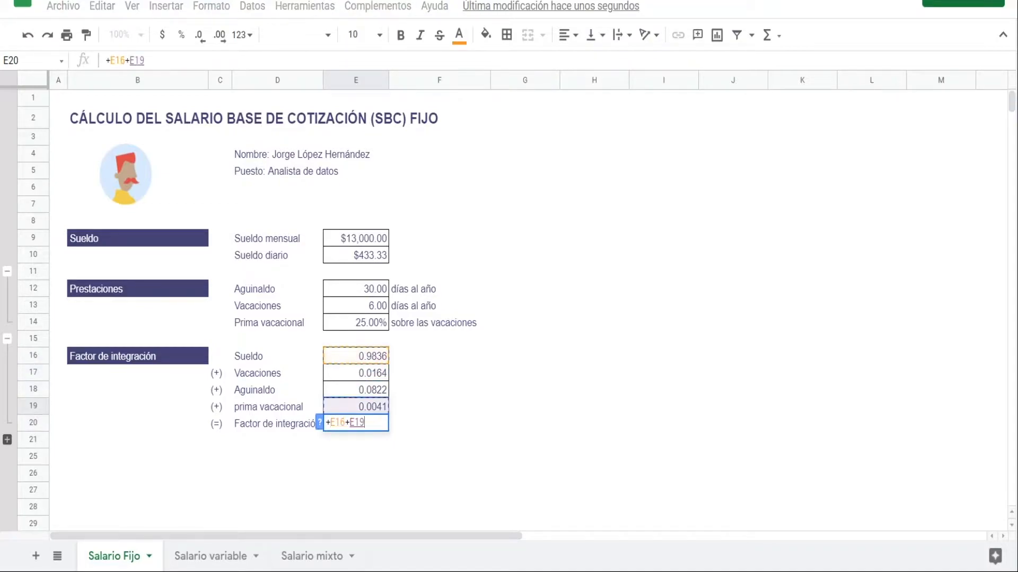
type("+")
key("Up")
key("Up")
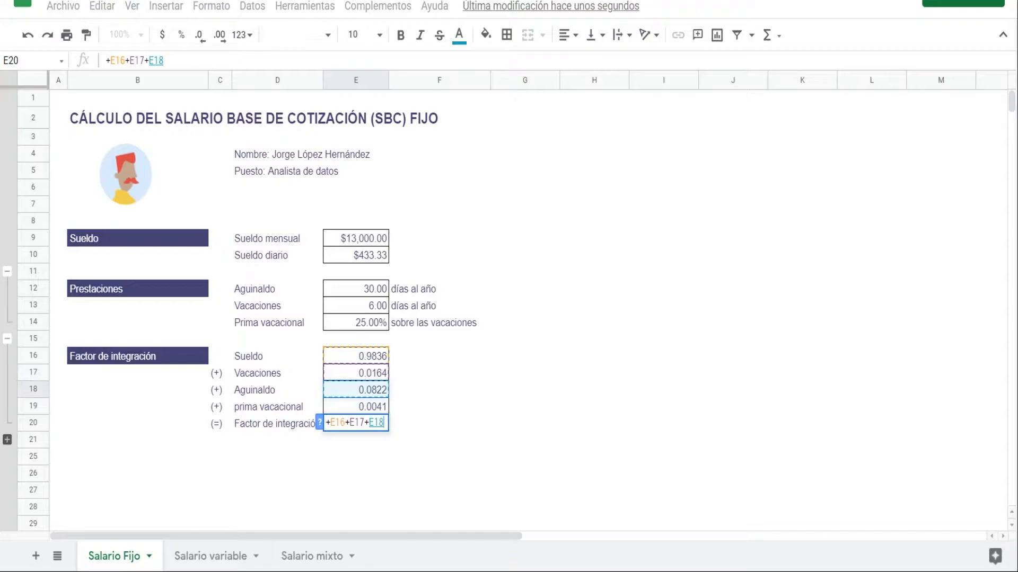
type("+")
key("Up")
key("Return")
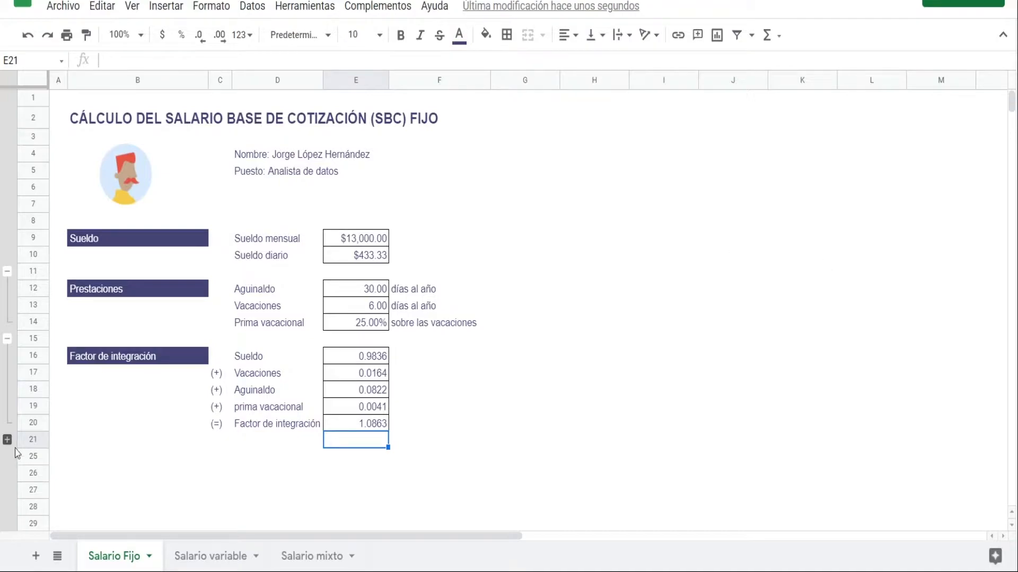
key("Up")
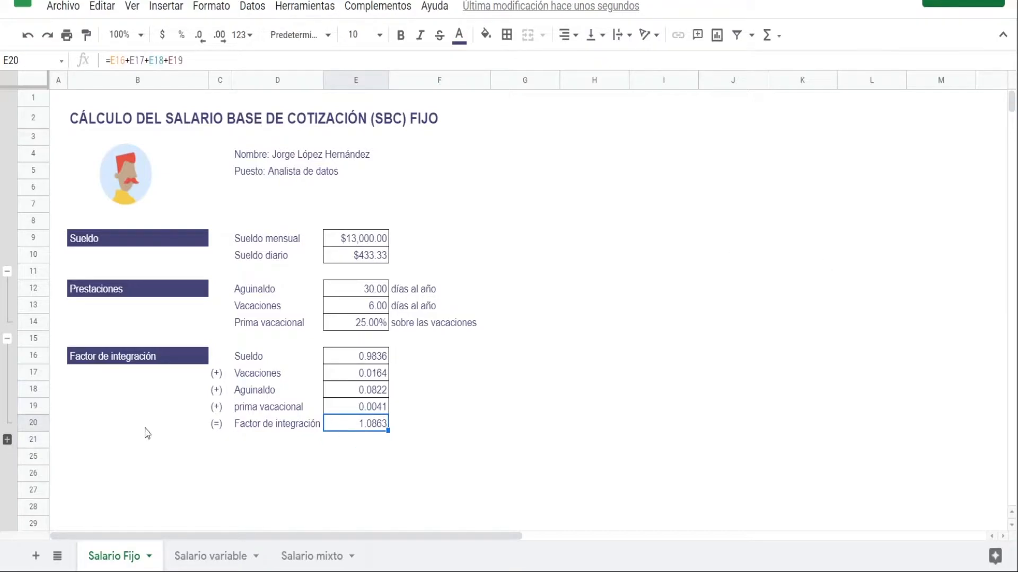
Expand the collapsed SBC rows and reference E10 as the Sueldo diario in E22 and E20 as the Factor de Integración in E23
left_click(8, 441)
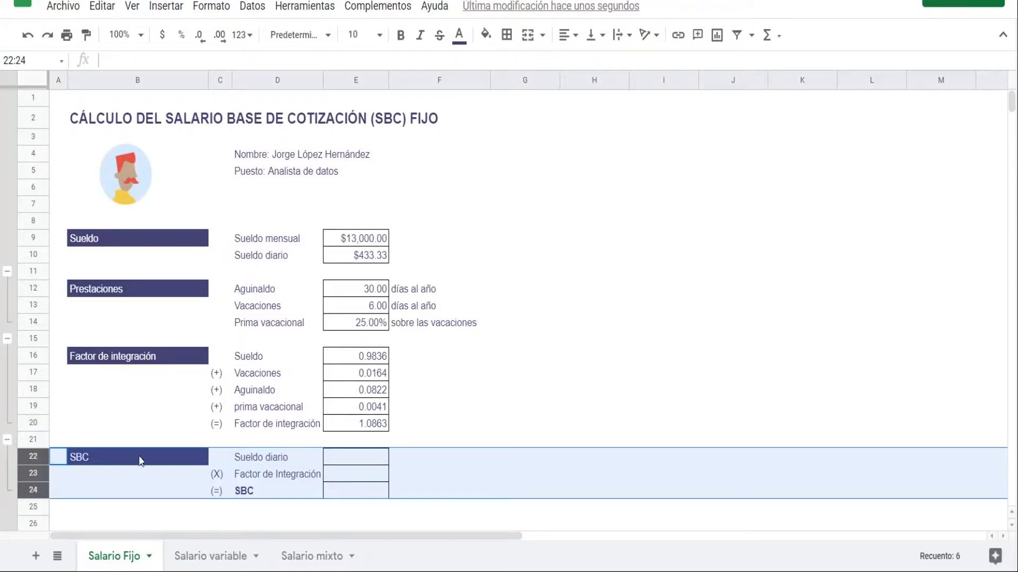
left_click(344, 461)
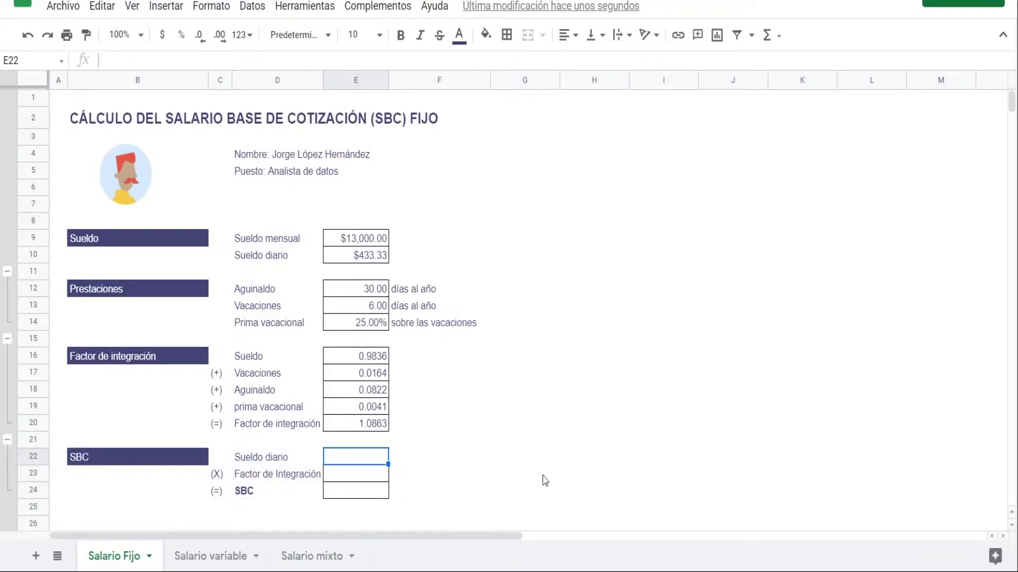
type("+")
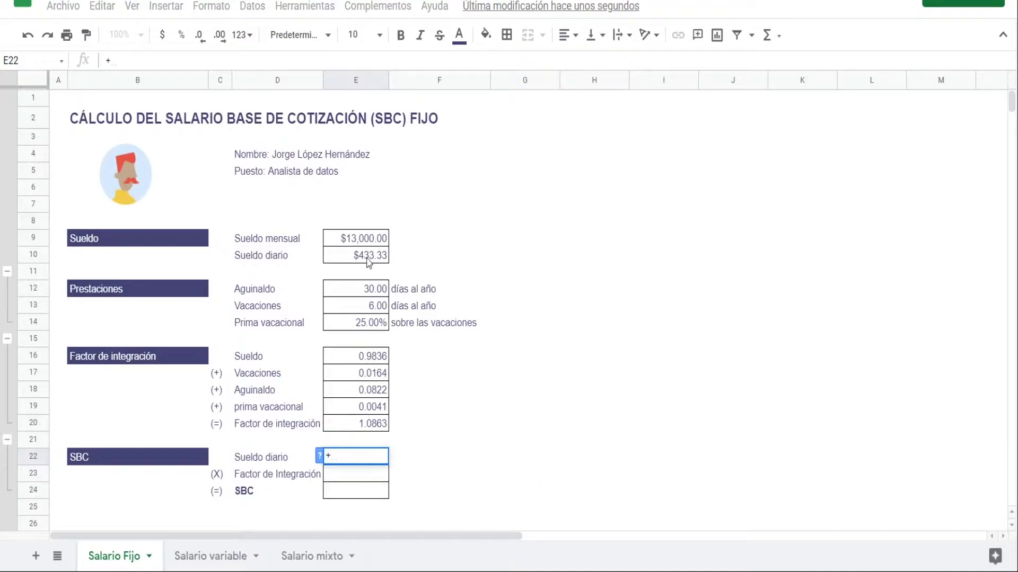
left_click(365, 259)
key("Return")
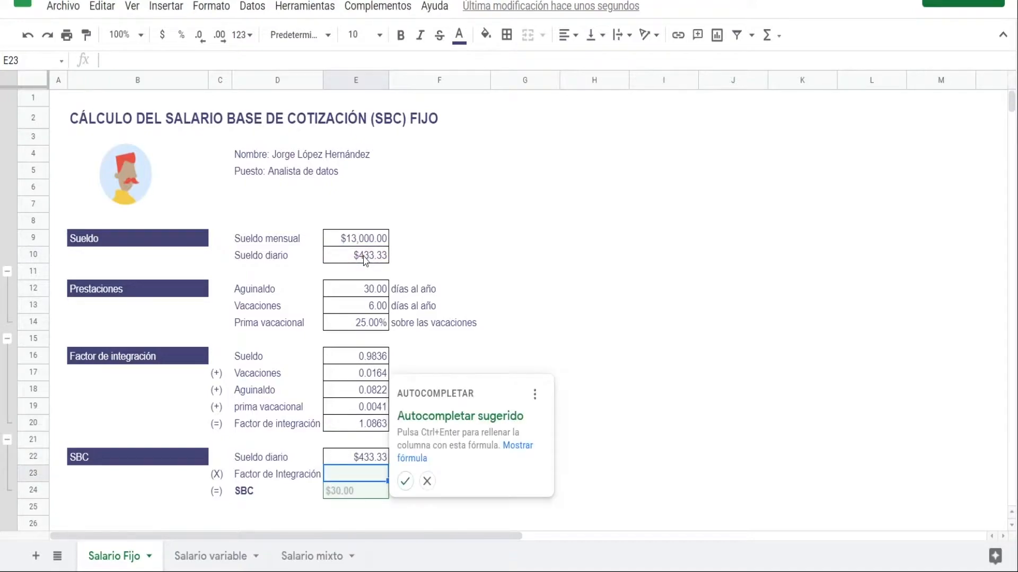
type("+")
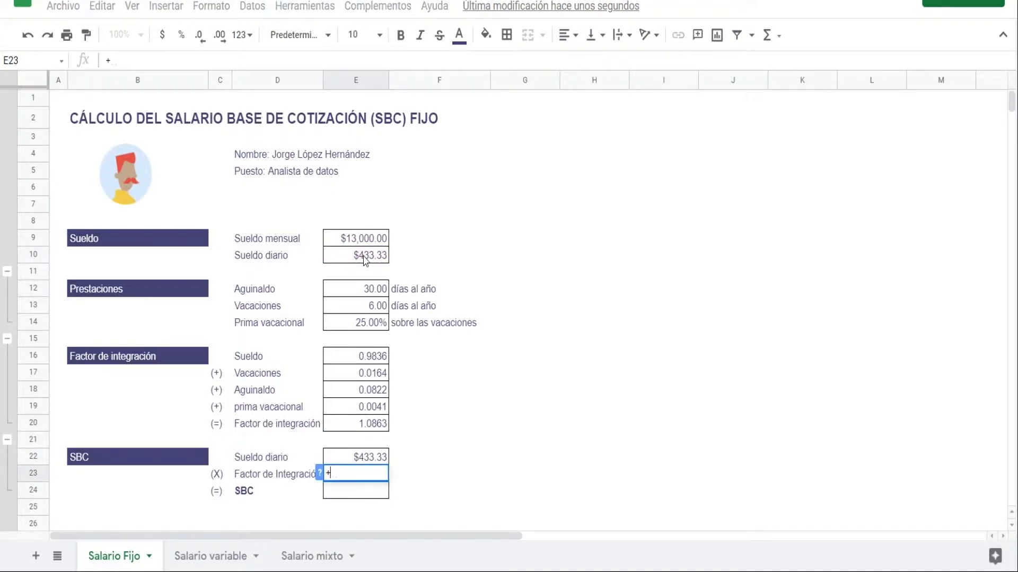
left_click(340, 428)
key("Return")
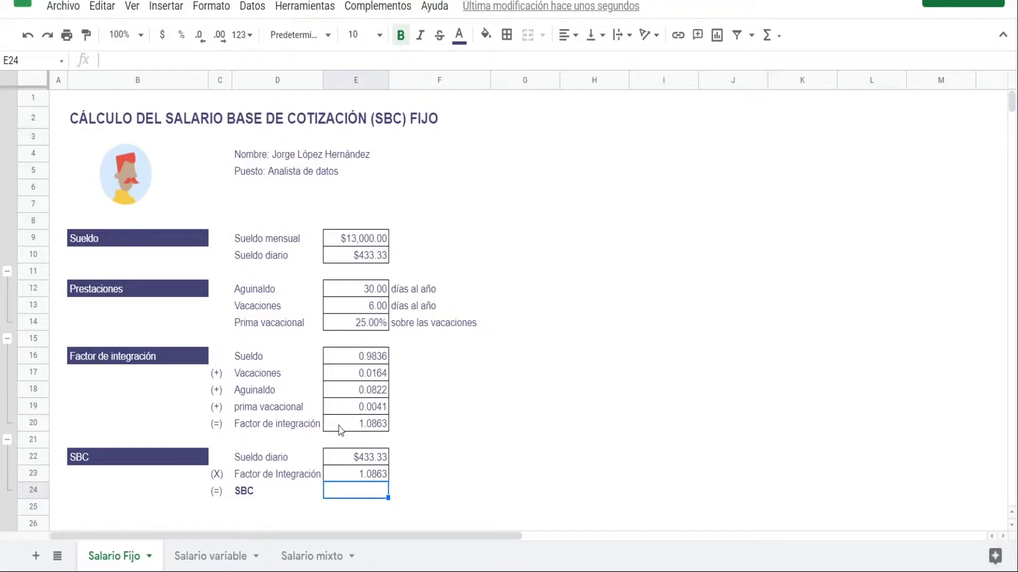
Calculate the SBC in E24 by multiplying the Sueldo diario E22 by the Factor de Integración E23
type("+")
key("Up")
key("Up")
type("*")
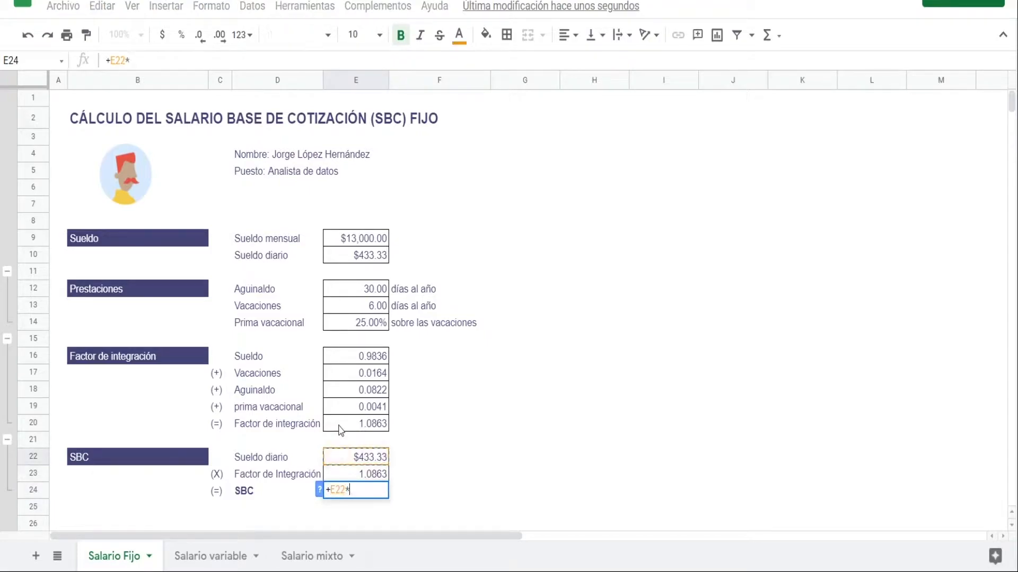
key("Up")
key("Return")
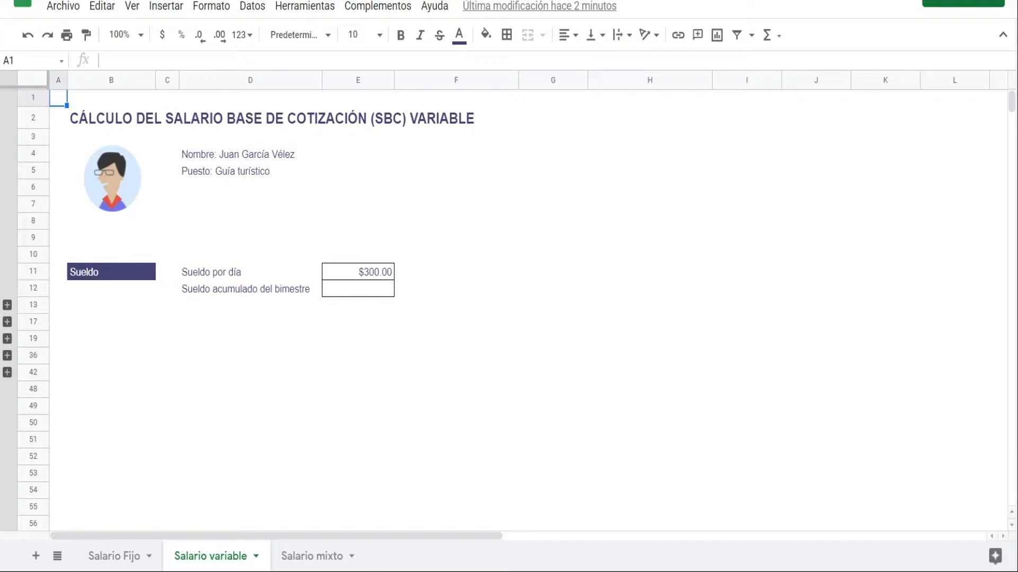
Calculate the Sueldo acumulado del bimestre in E12 of the Salario variable sheet with the formula +9*2*E11
left_click(389, 293)
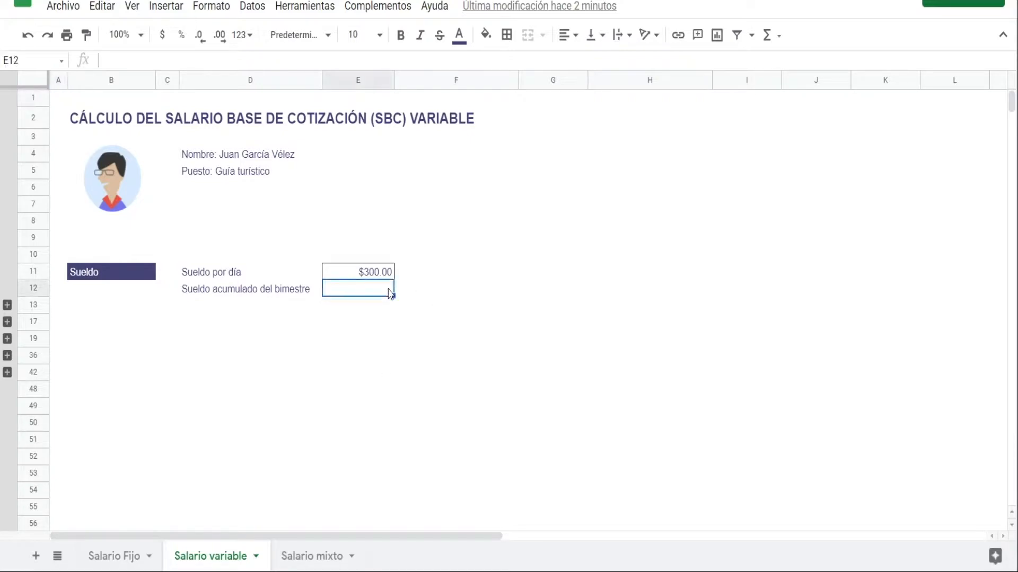
type("+9*")
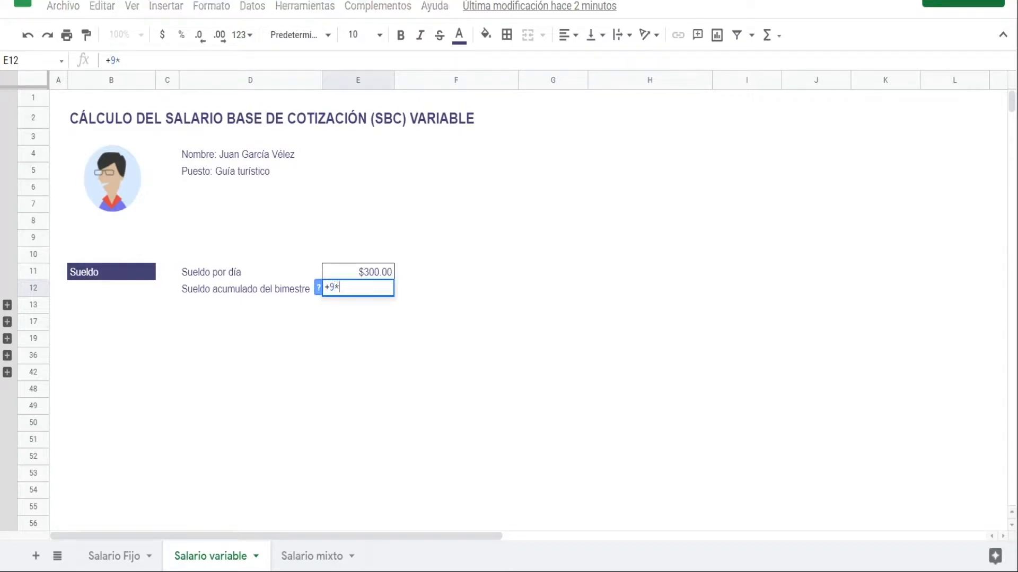
type("2+")
key("BackSpace")
type("*")
key("Up")
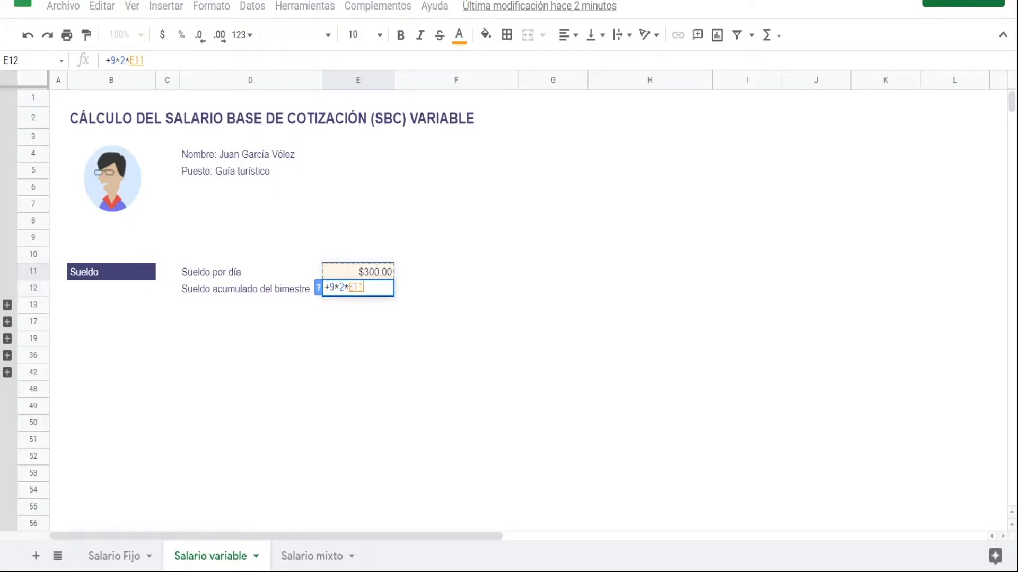
key("Return")
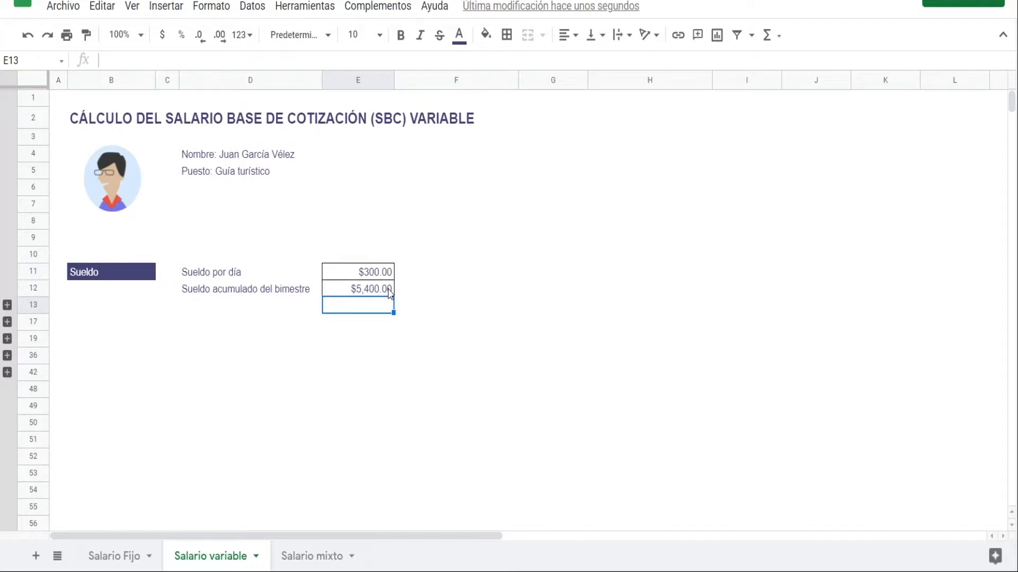
Expand the collapsed Prestaciones fijas rows and enter 15 for Aguinaldo in E14 and 6 for Vacaciones in E15
left_click(6, 307)
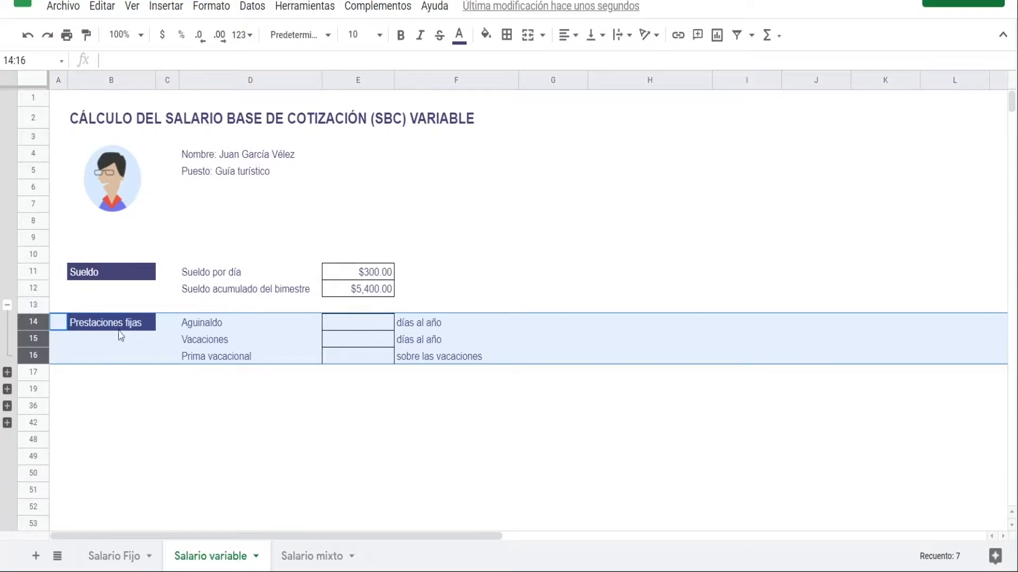
left_click(343, 329)
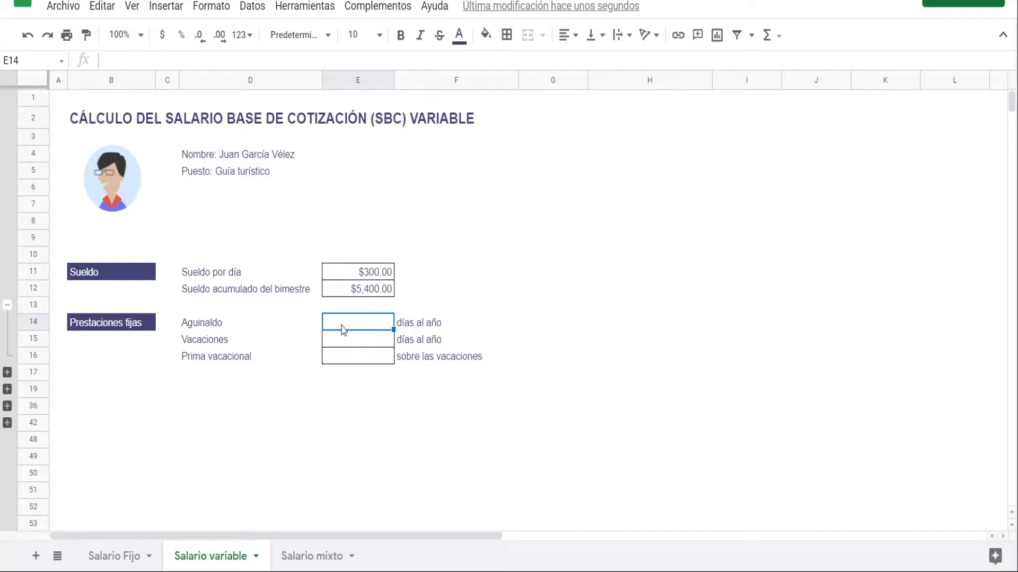
type("15")
key("Return")
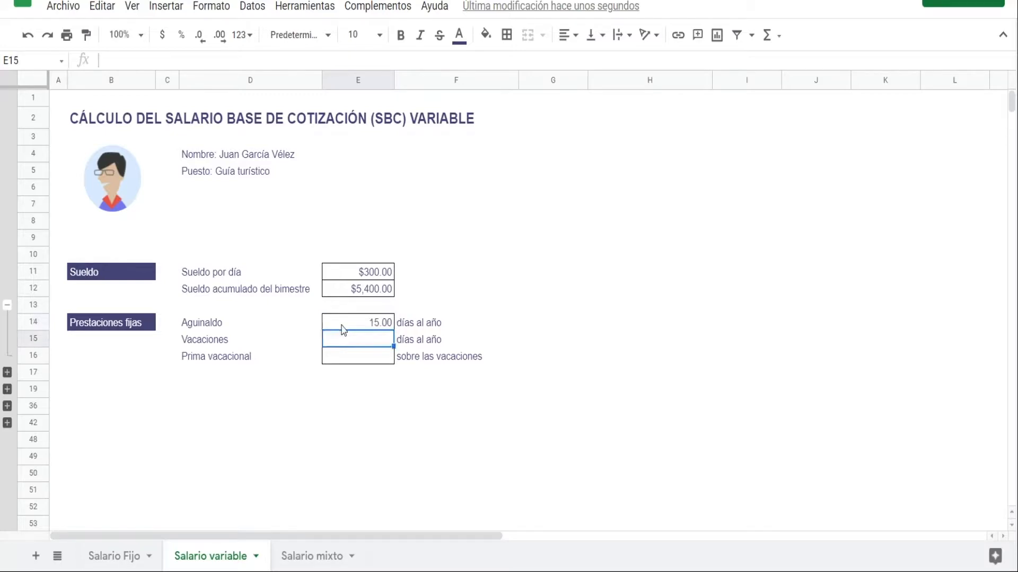
type("6")
key("Return")
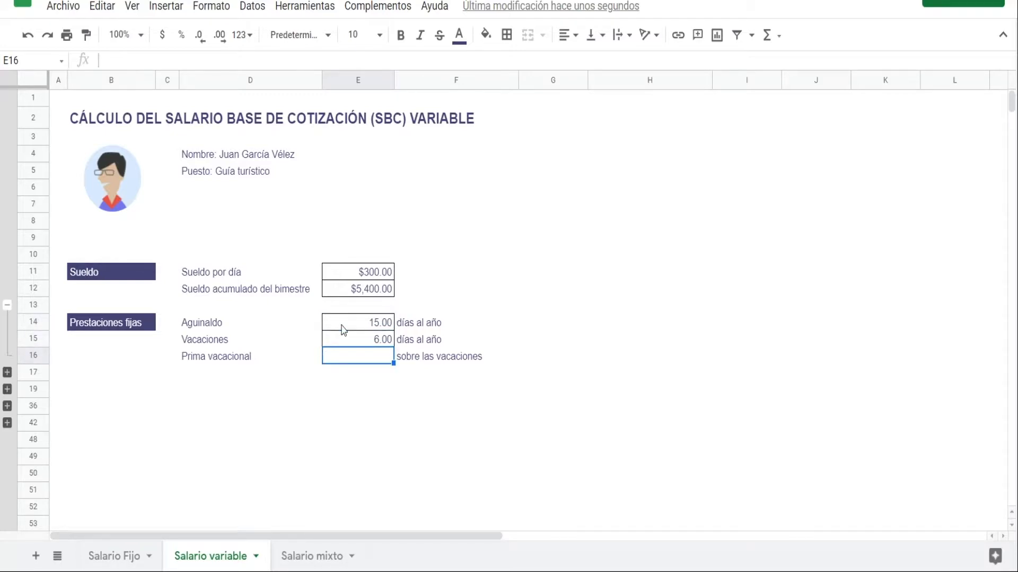
Enter 0.25 as the Prima vacacional in E16 and format the cell as a percentage
type("0.25")
key("Return")
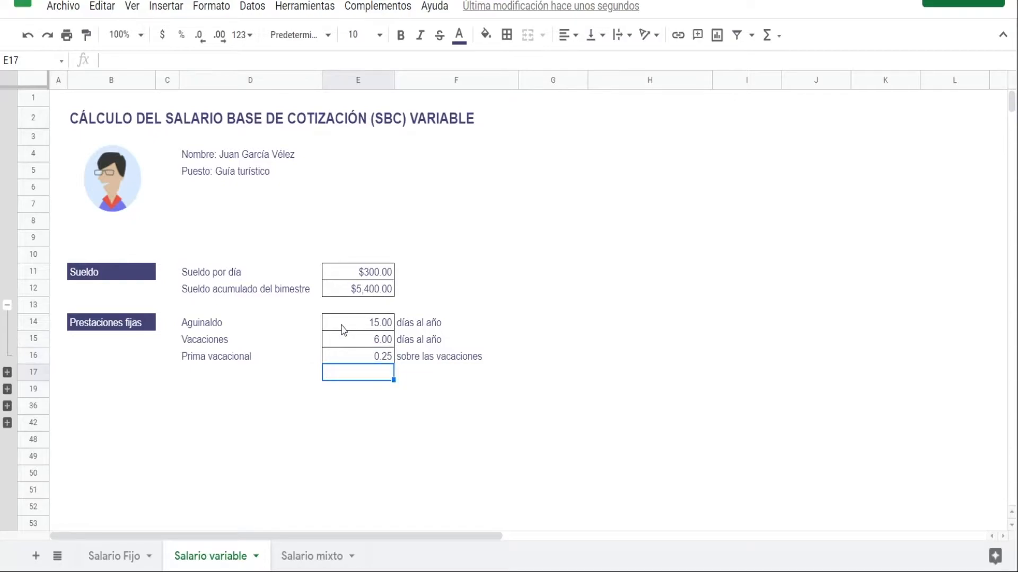
left_click(344, 357)
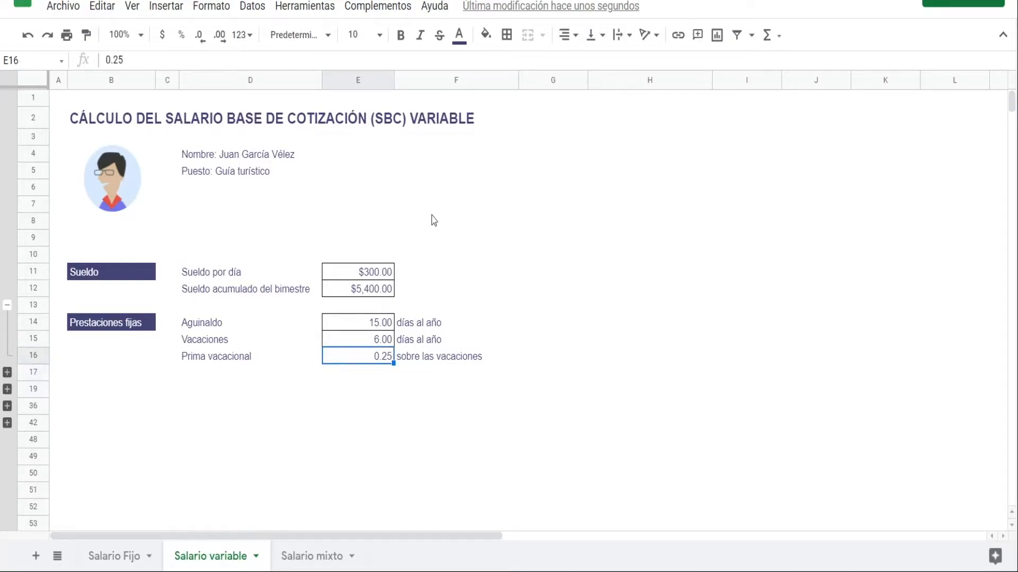
left_click(182, 35)
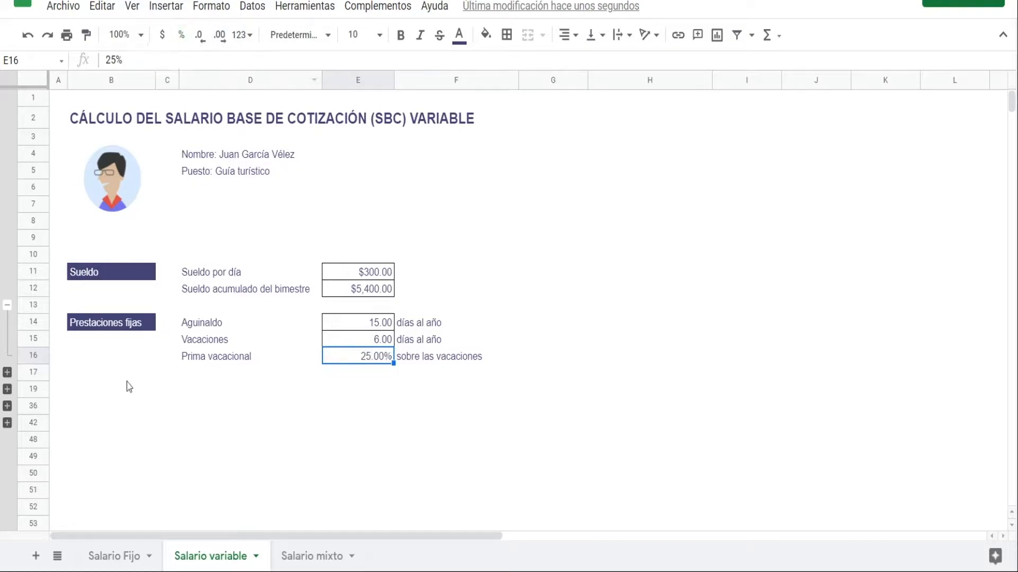
Expand the collapsed Días trabajados row and calculate the days worked in the bimestre in E18 with +9*2
left_click(6, 375)
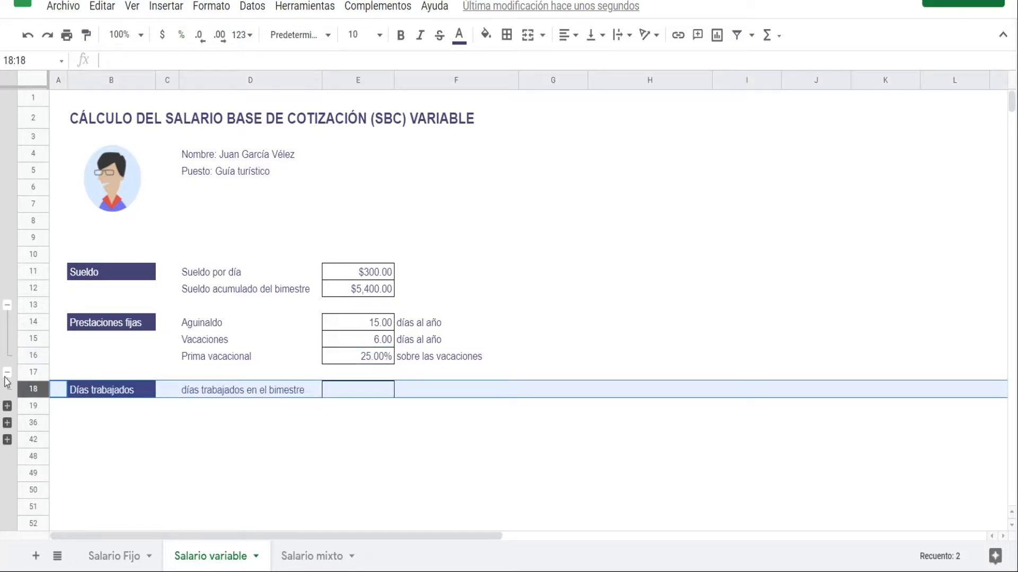
left_click(347, 391)
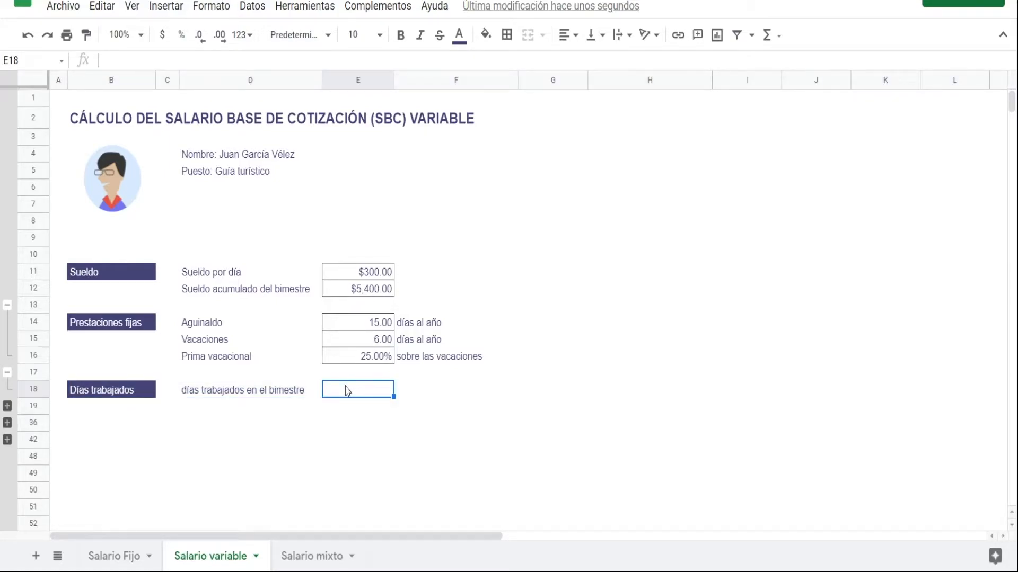
type("+9")
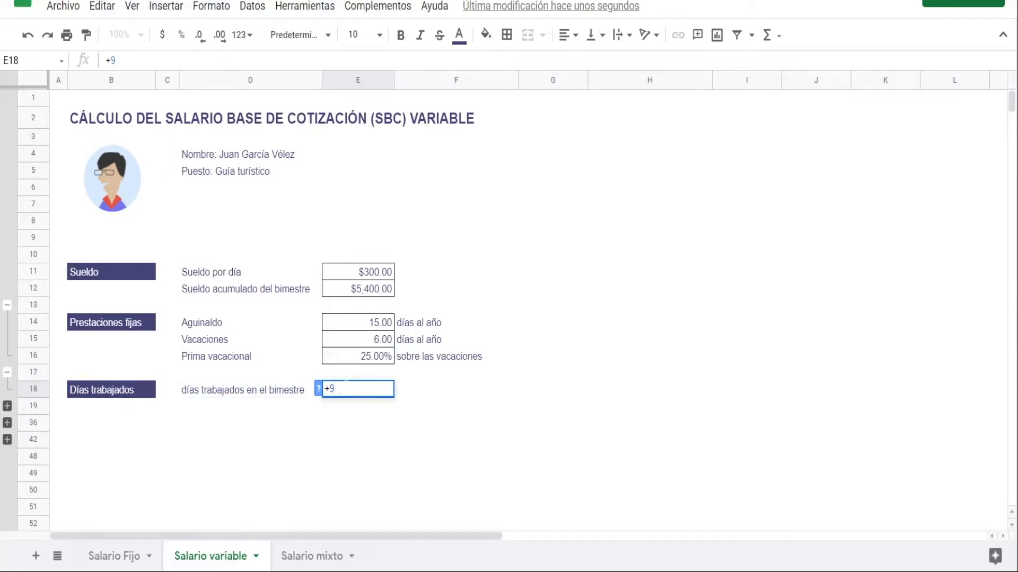
type("*2")
key("Return")
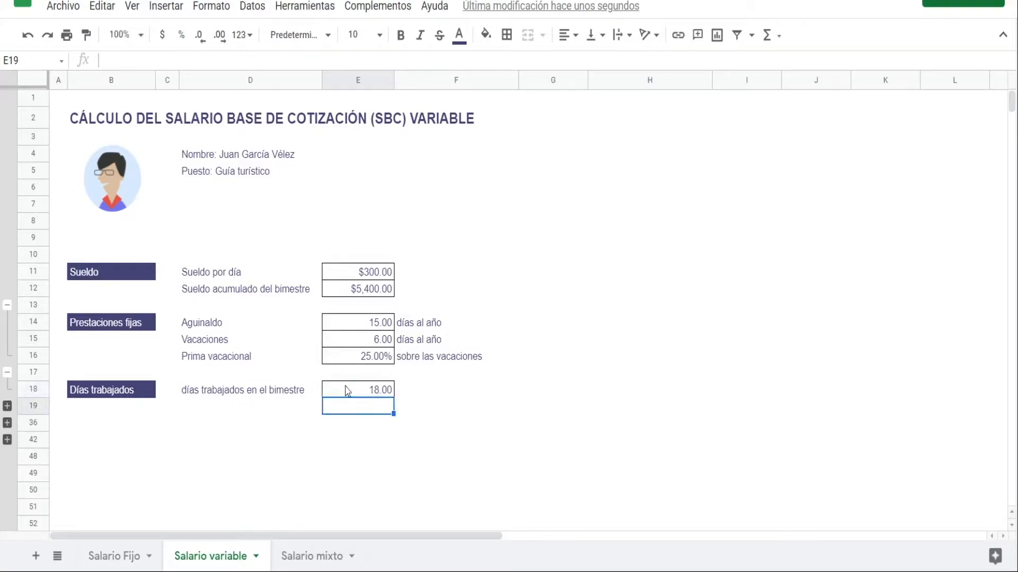
Expand the Pagos adicionales rows and enter 600 for Propinas as Importe in E22 and as Integra a IMSS in G22
left_click(7, 406)
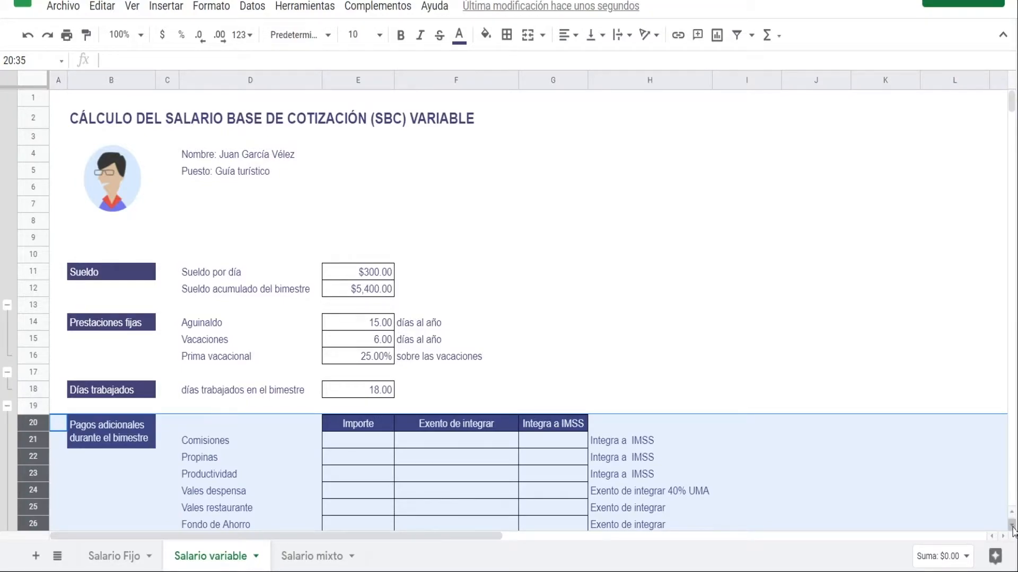
scroll(1013, 529, "down", 3)
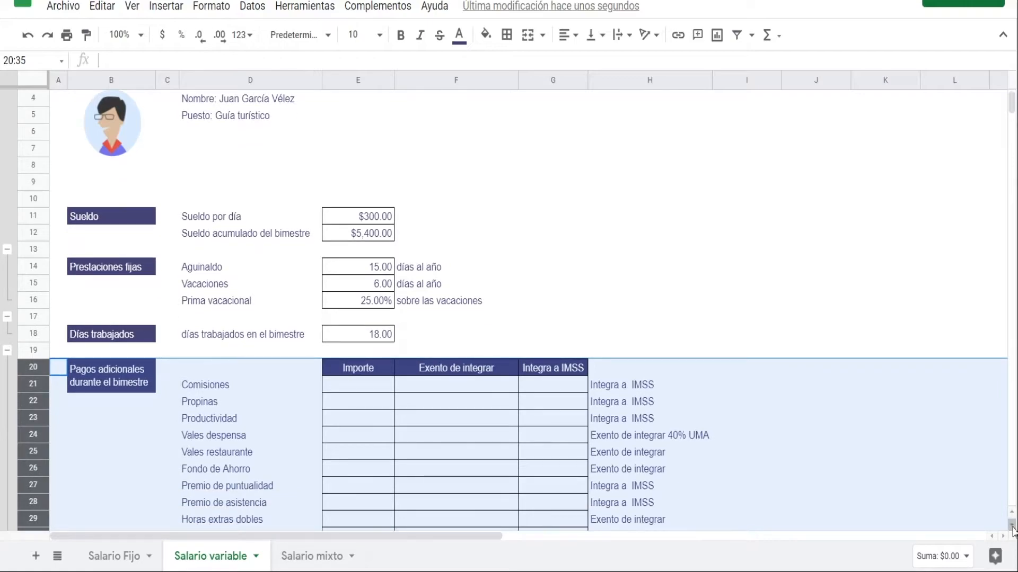
left_click(376, 407)
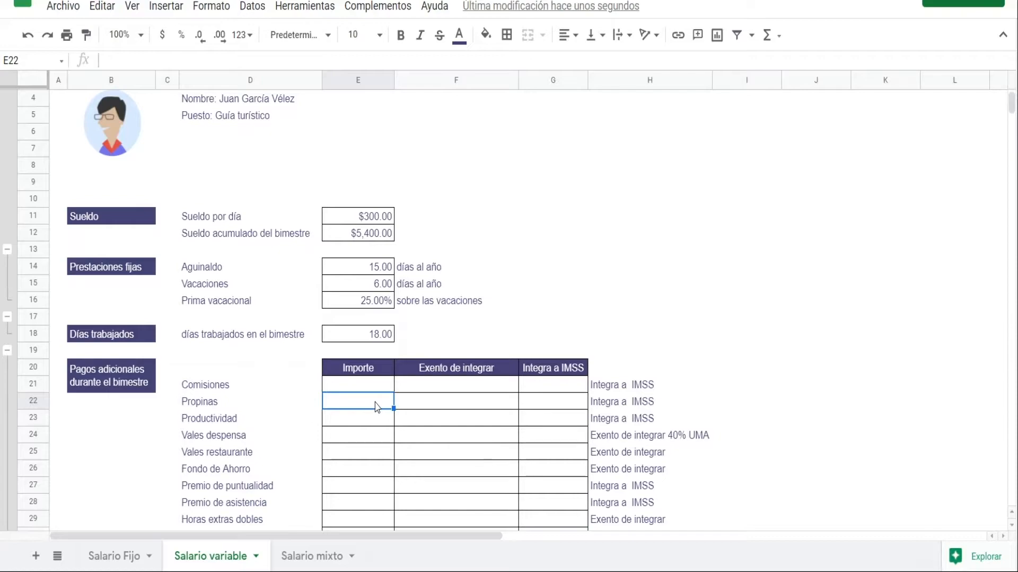
type("600")
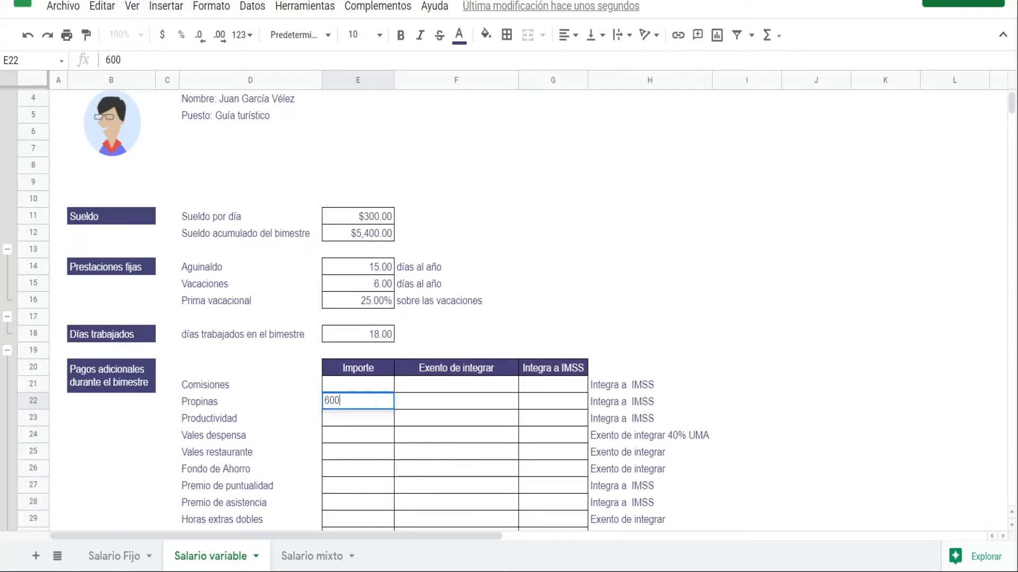
key("Tab")
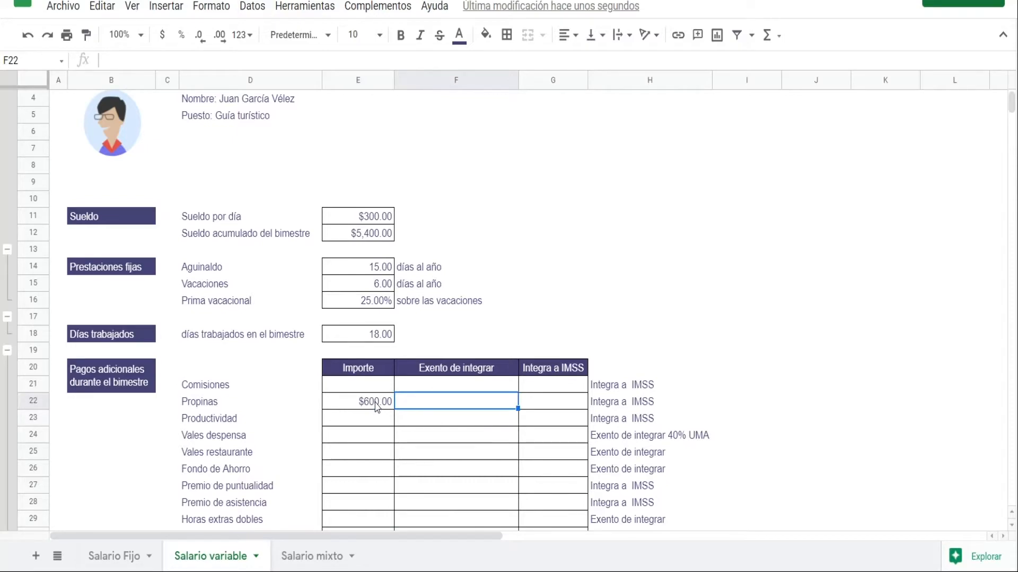
key("Tab")
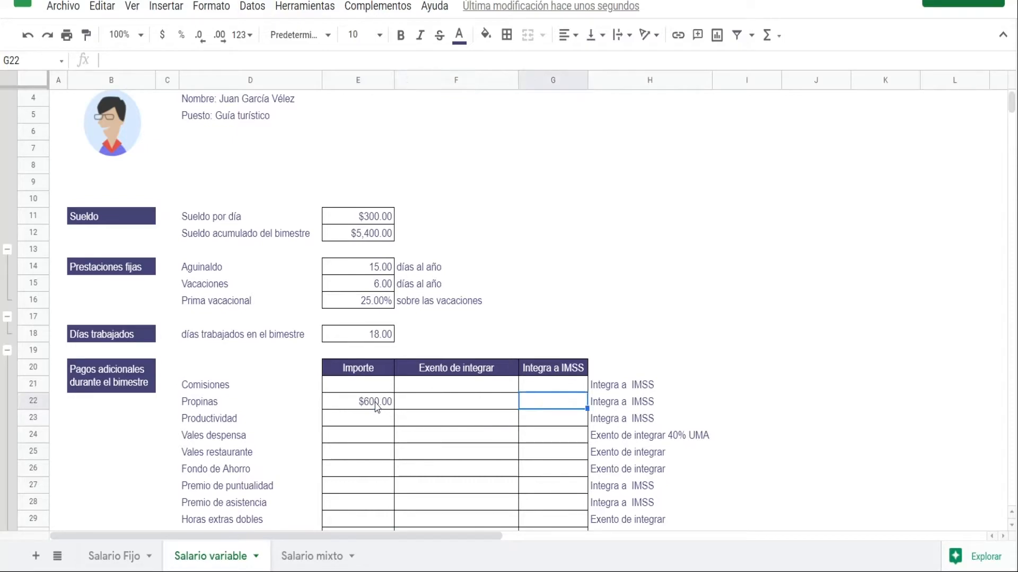
type("600")
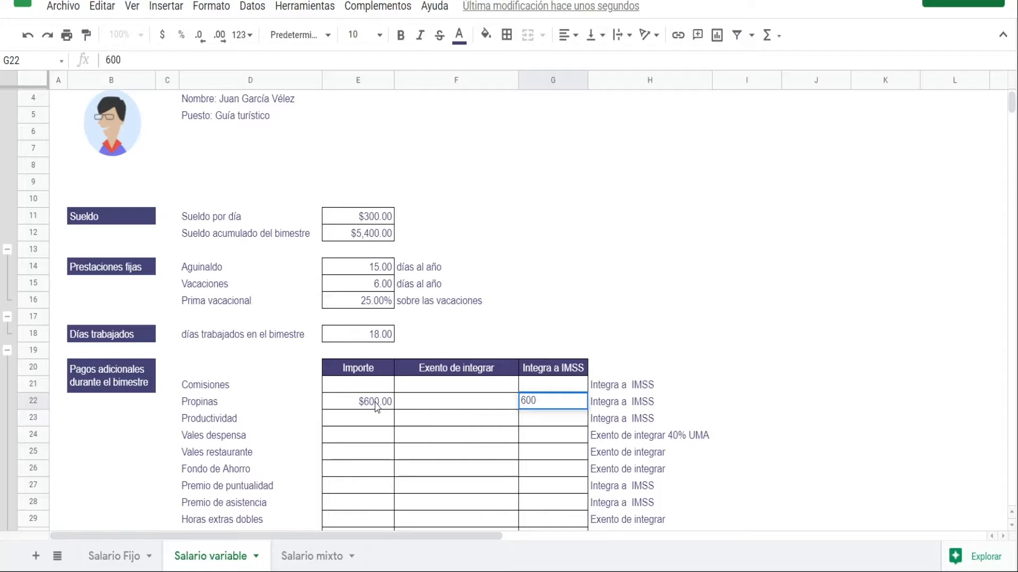
key("Return")
Expand the Cálculo del factor de integración rows and calculate the Sueldo factor in E37 with the formula +359/365
key("Down")
key("Down")
key("Down")
key("Down")
key("Down")
key("Down")
key("Down")
key("Down")
key("Down")
key("Down")
key("Down")
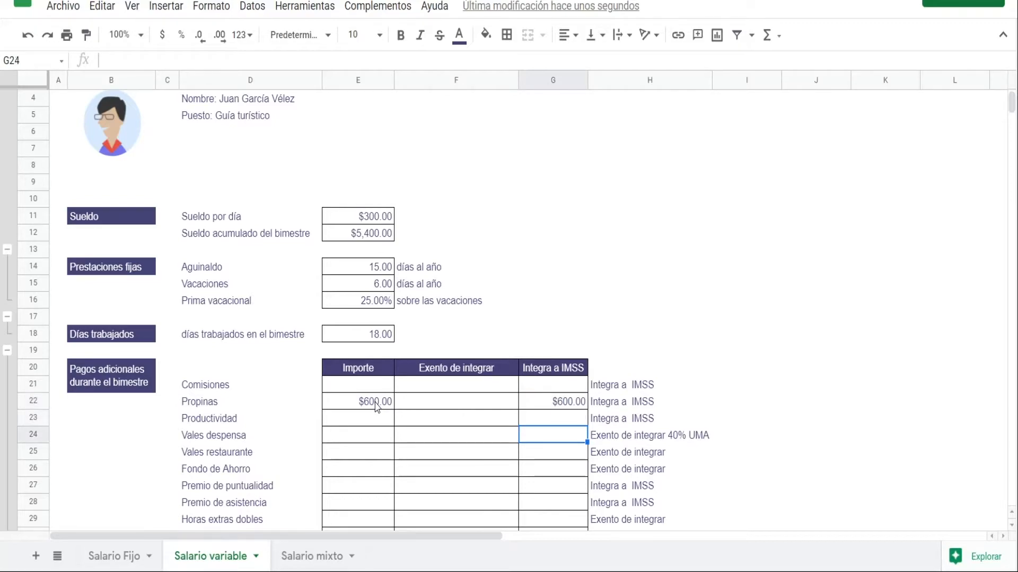
key("Down")
key("Down")
key("Down")
key("Down")
key("Down")
key("Down")
key("Down")
key("Down")
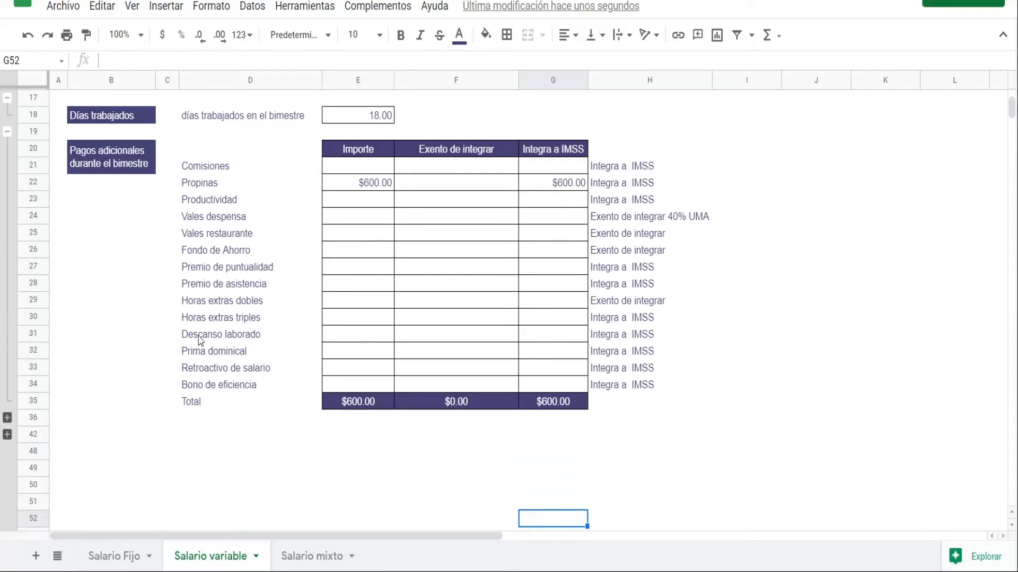
left_click(8, 418)
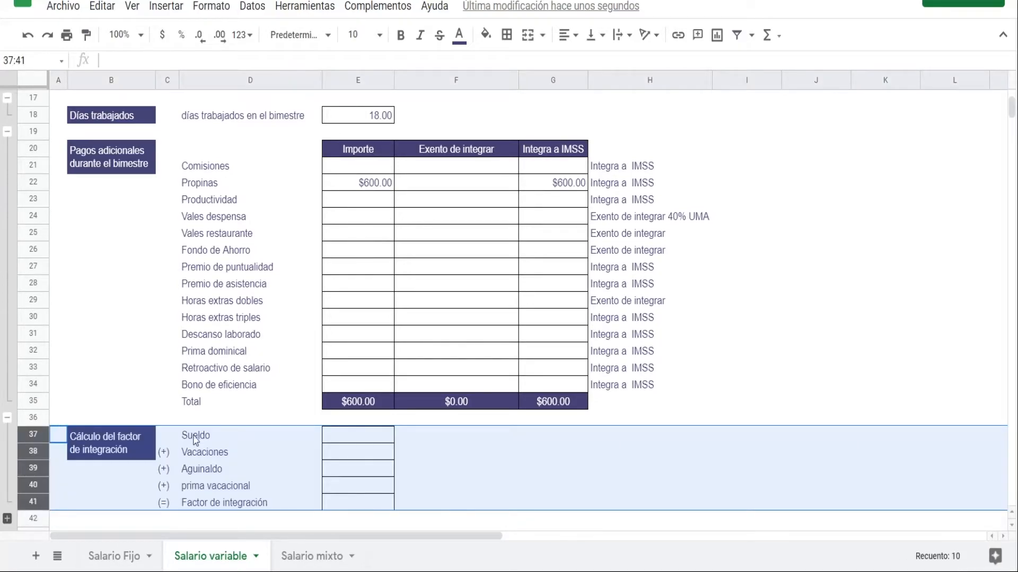
left_click(371, 438)
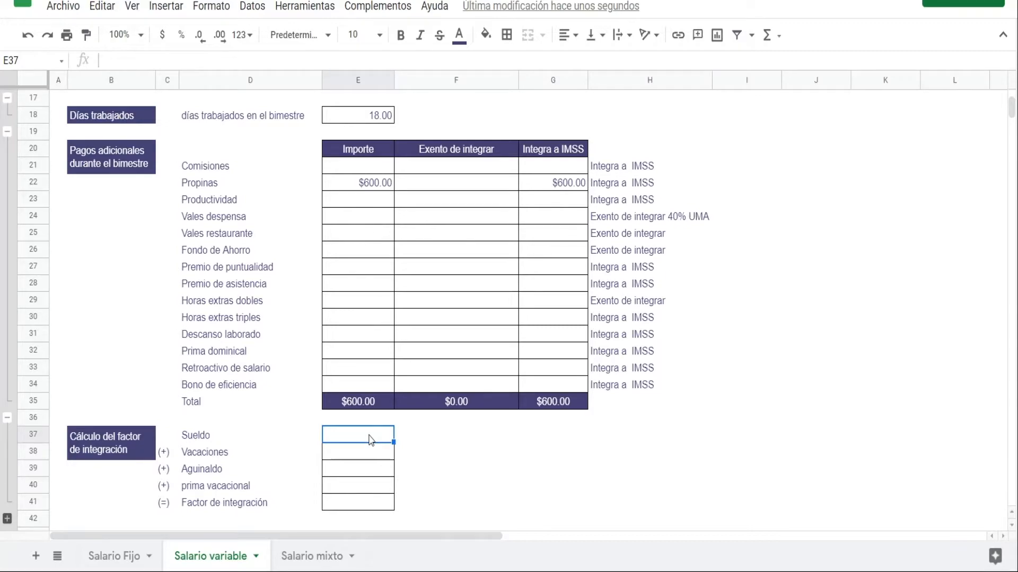
type("+359")
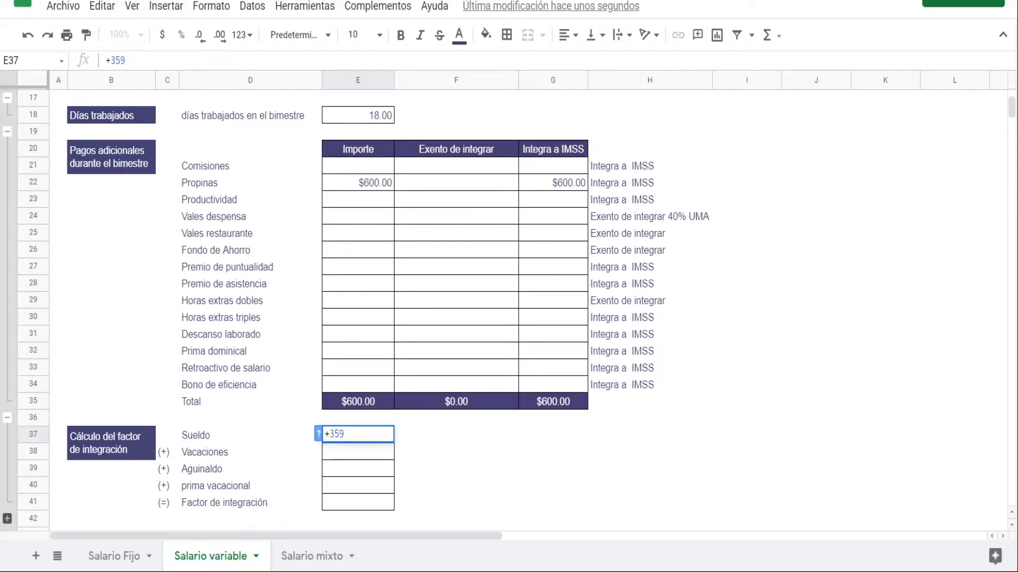
type("/365")
key("Return")
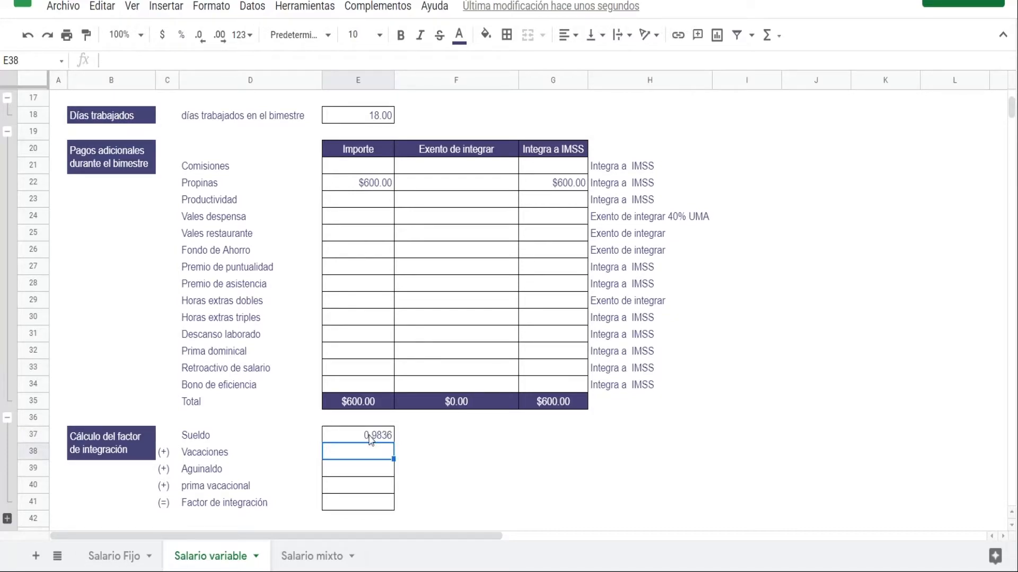
Calculate the Vacaciones factor in E38 with +6/365 and the Aguinaldo factor in E39 with +15/365
type("+6/")
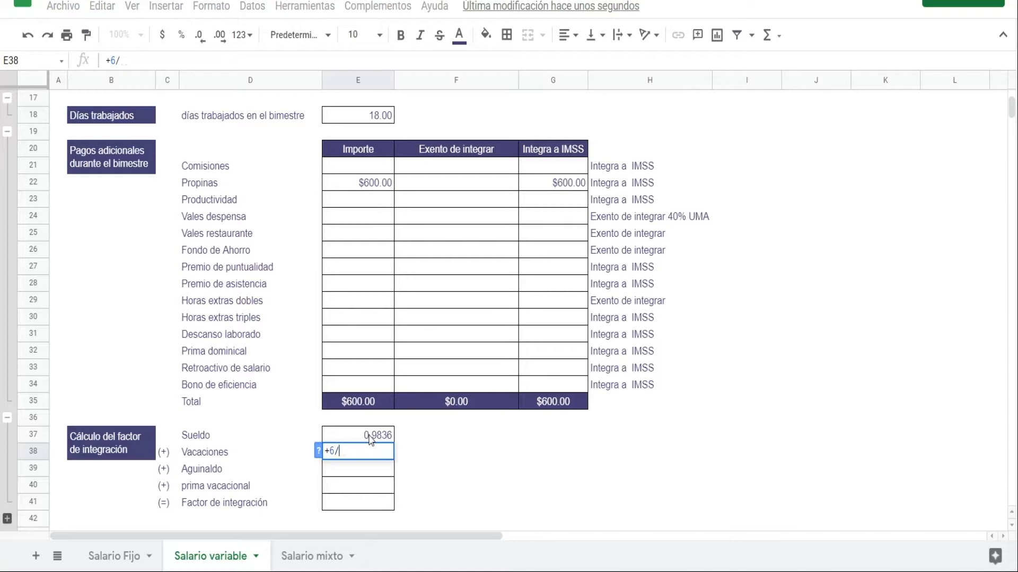
type("365")
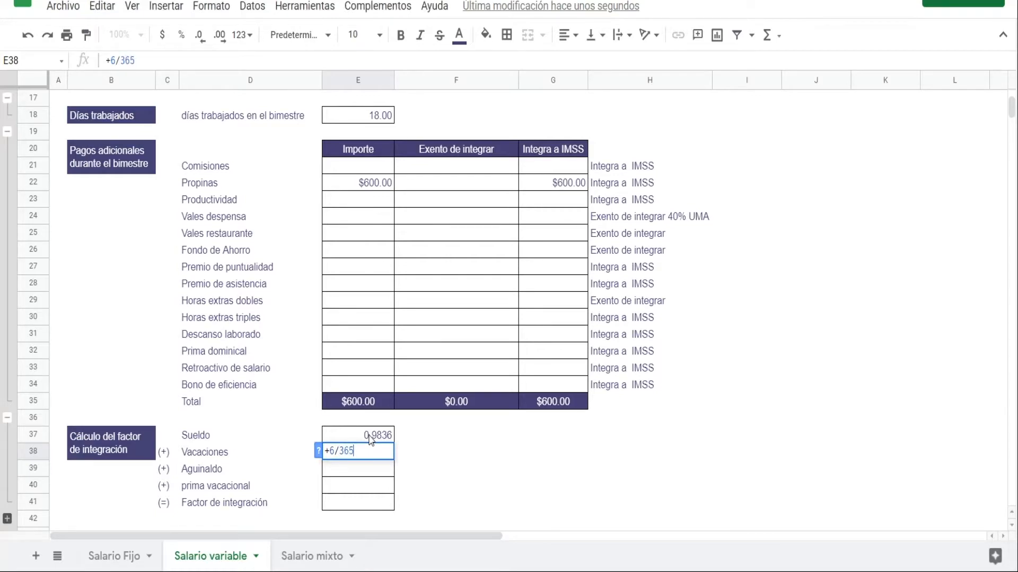
key("Return")
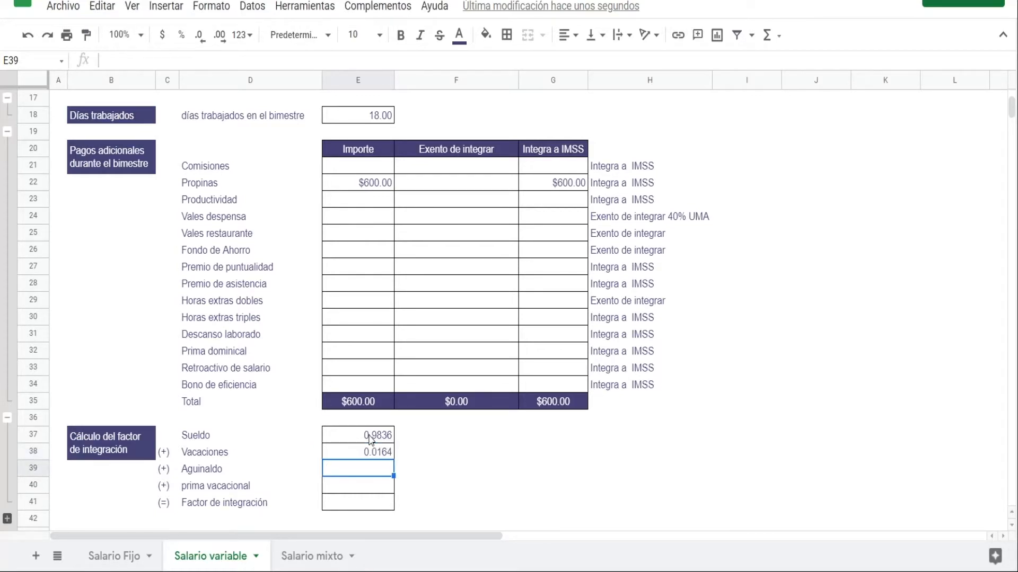
type("+15/")
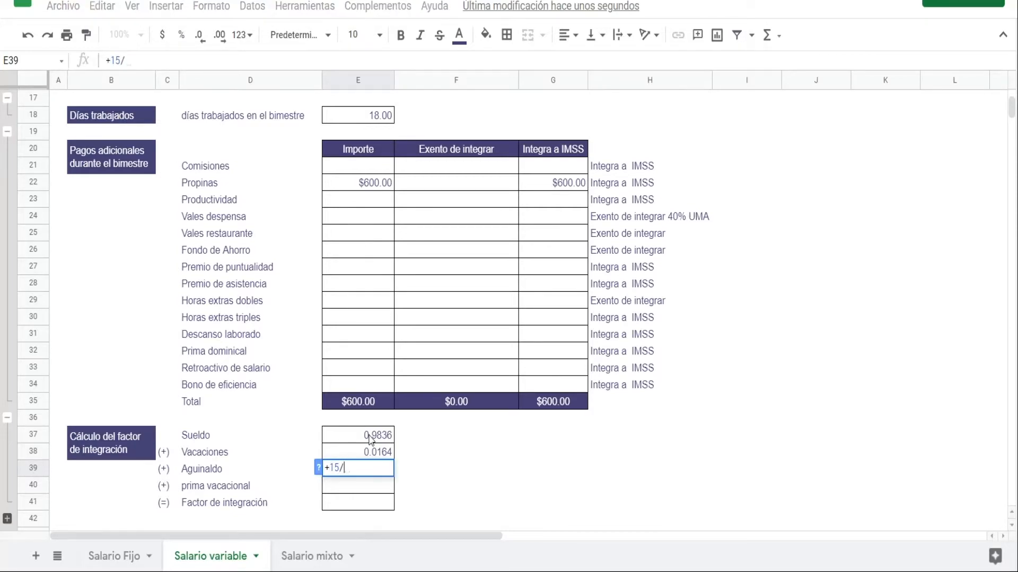
type("365")
key("Return")
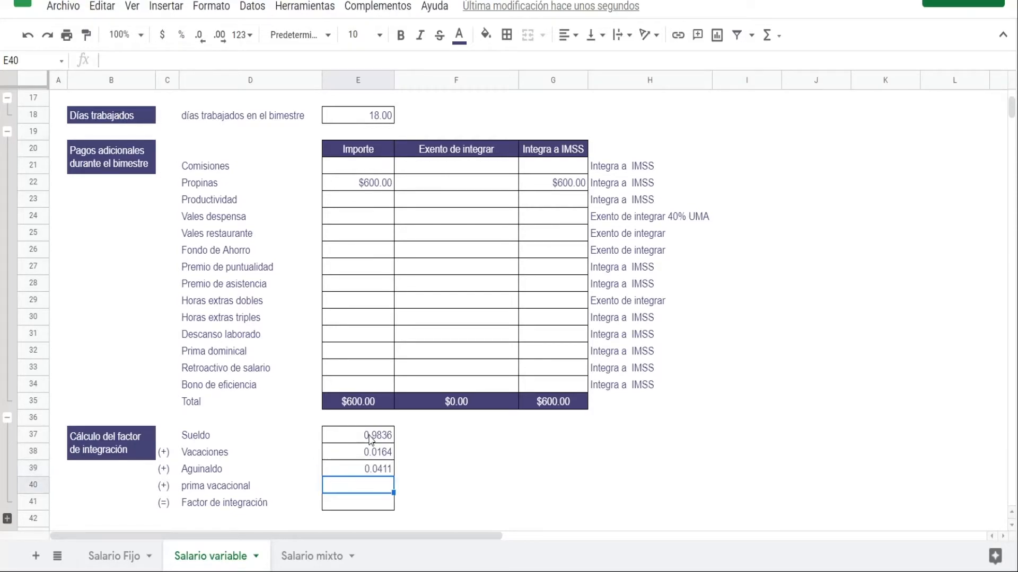
Calculate the prima vacacional factor in E40 with the formula +6*.25/365
type("+6*")
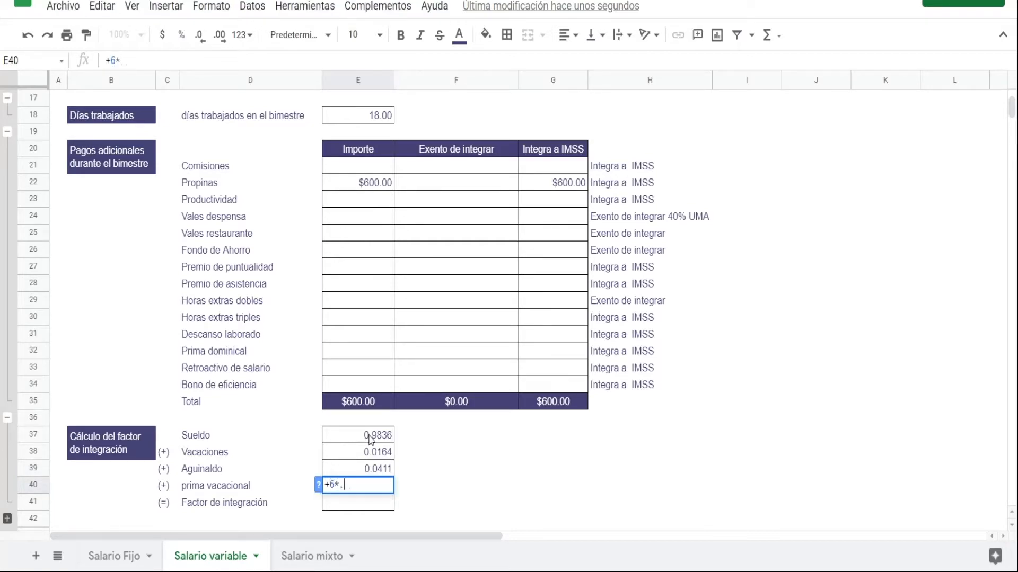
type(".25/365")
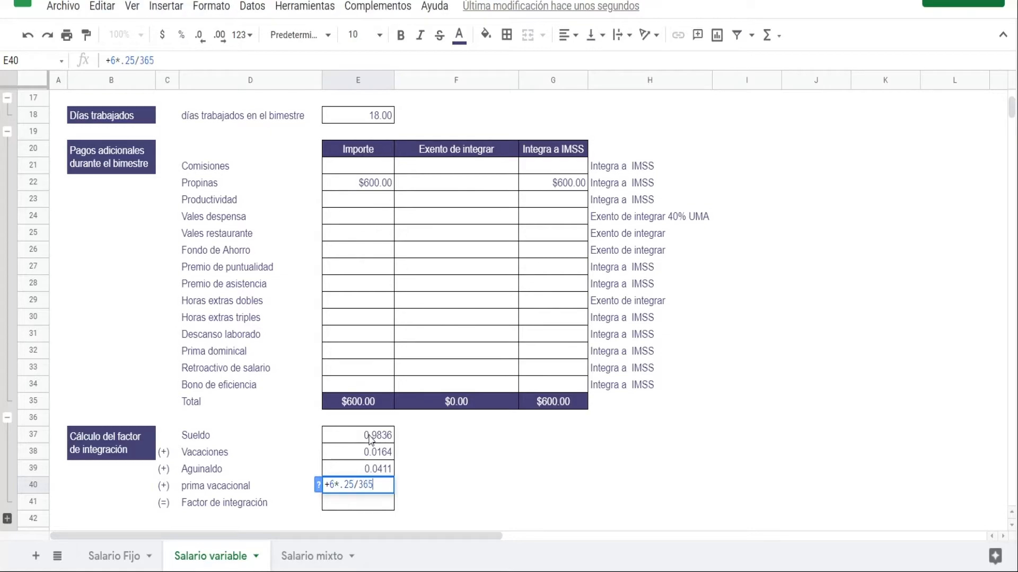
key("Return")
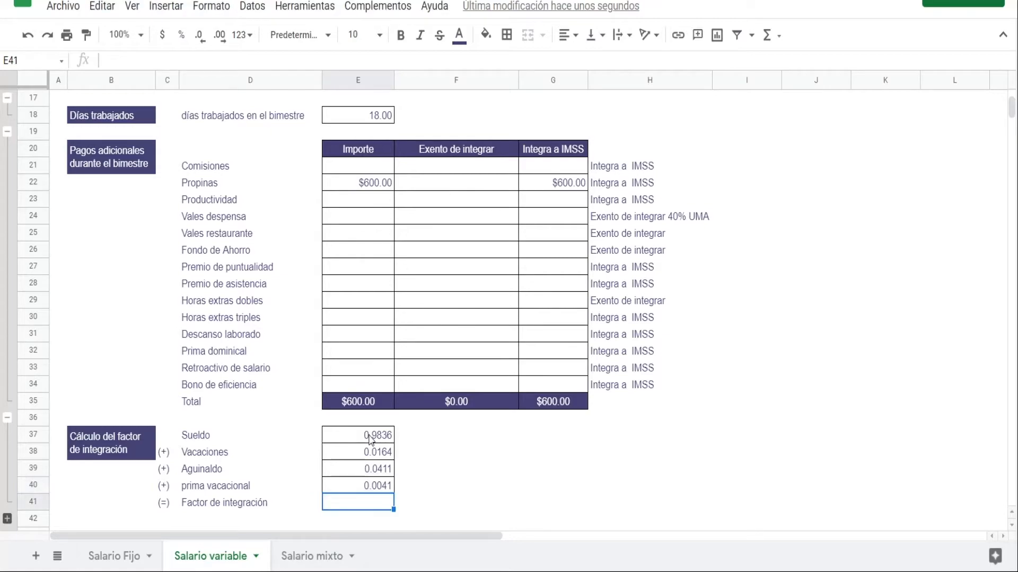
Calculate the Factor de integración in E41 by adding the Sueldo, Vacaciones, prima vacacional and Aguinaldo factors from E37 to E40
type("+")
left_click(371, 439)
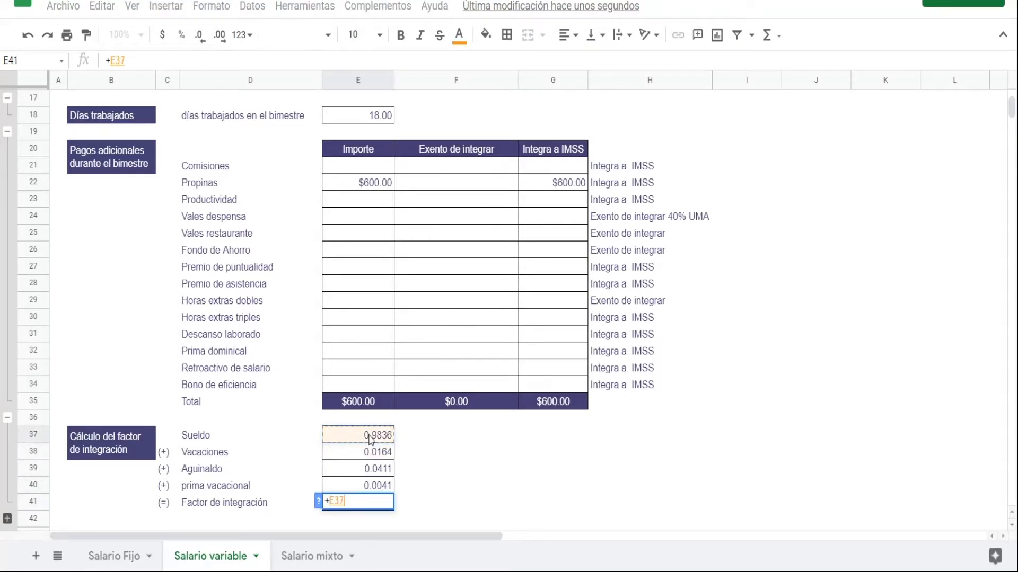
type("+")
key("Up")
key("Up")
key("Up")
type("+")
key("Up")
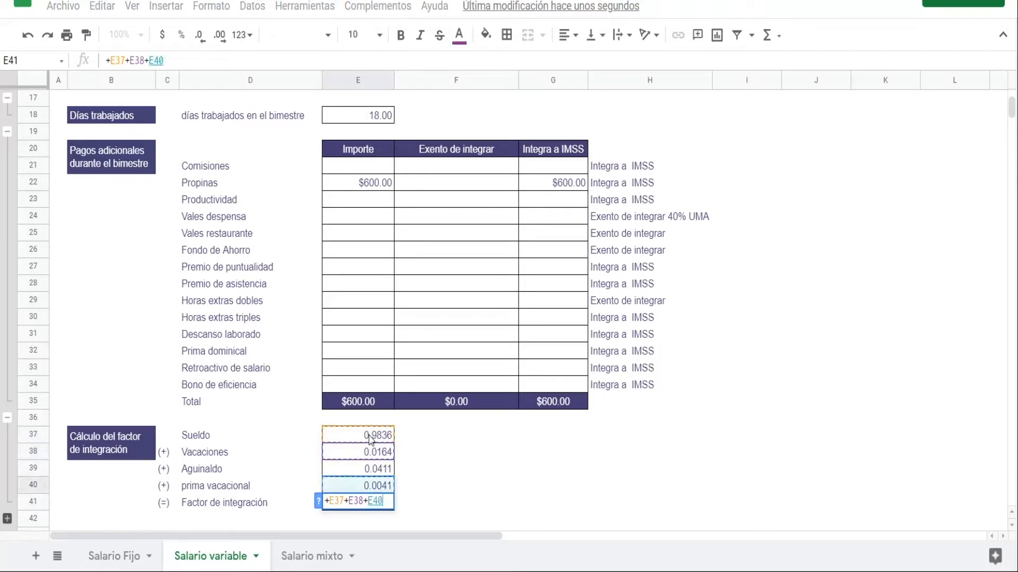
type("+")
key("Up")
key("Up")
key("Return")
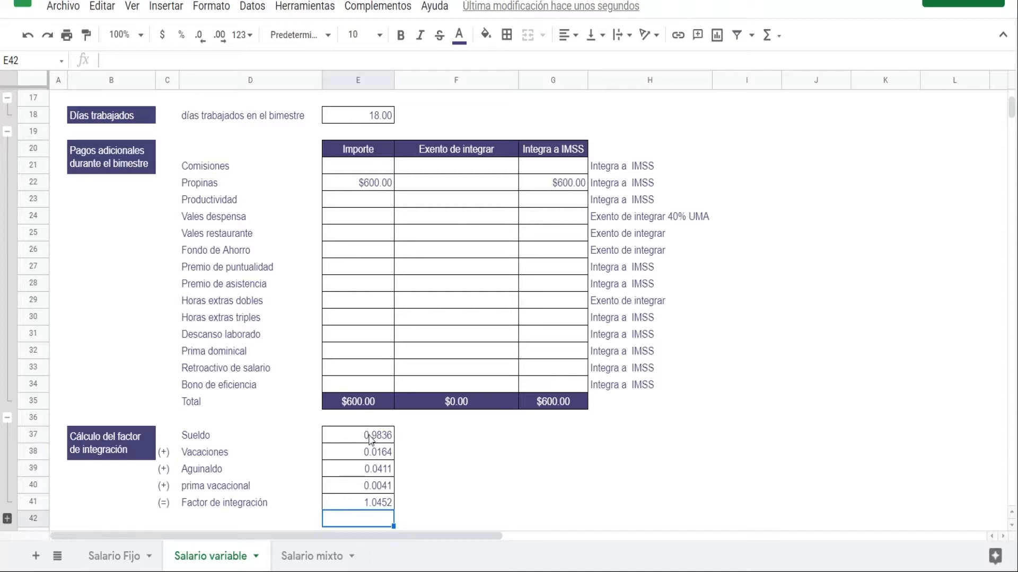
Calculate the Total de ingresos en el bimestre in E43 with the formula +E12+G35
scroll(370, 438, "down", 3)
left_click(346, 373)
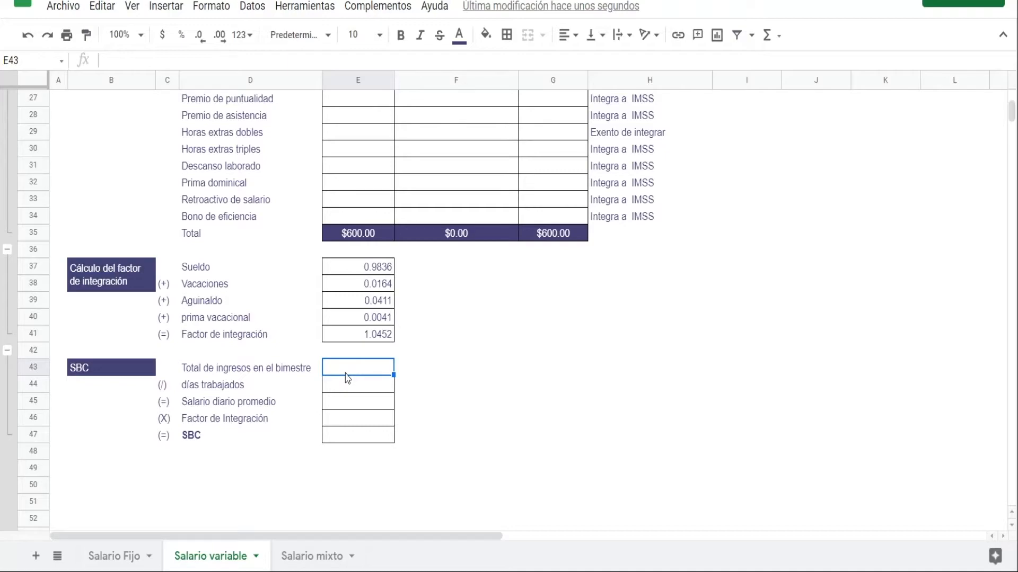
type("+")
key("Up")
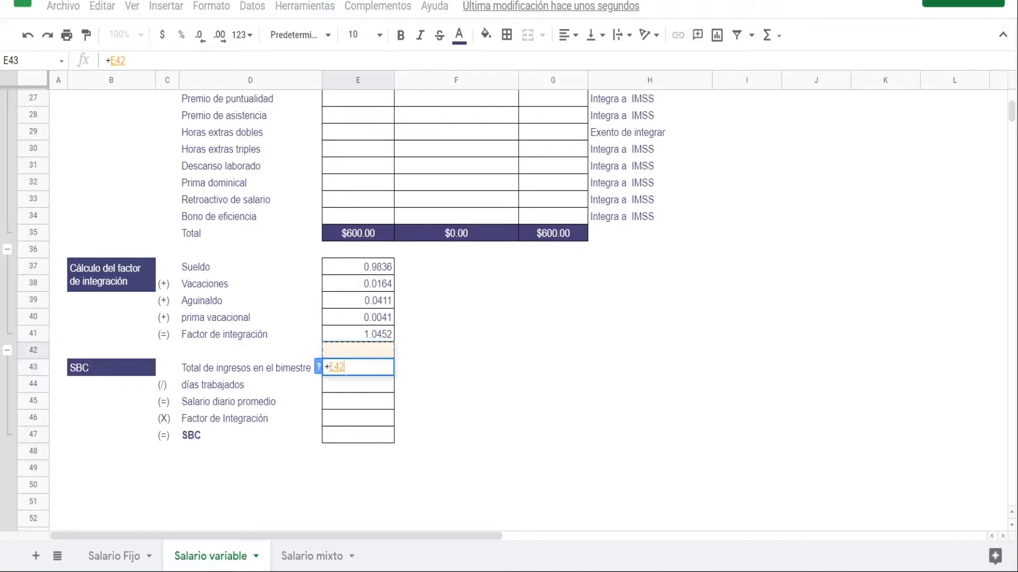
key("Up")
key("Up")
key("Up")
key("Up")
key("Up")
key("Up")
key("Up")
key("Up")
key("Up")
key("Up")
key("Up")
key("Up")
key("Up")
key("Up")
key("Up")
key("Up")
key("Up")
key("Up")
key("Up")
key("Up")
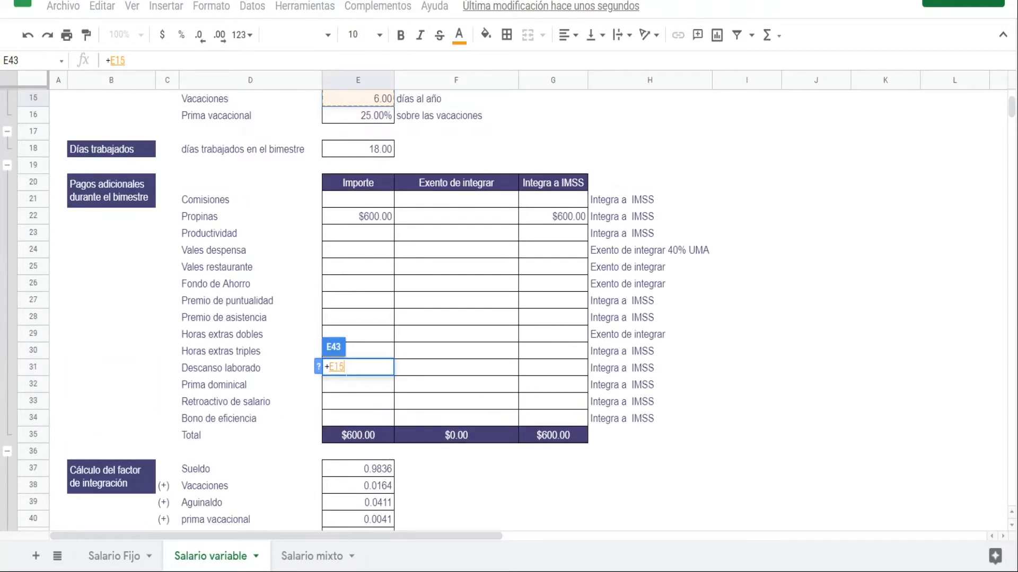
key("Up")
key("Up")
key("Up")
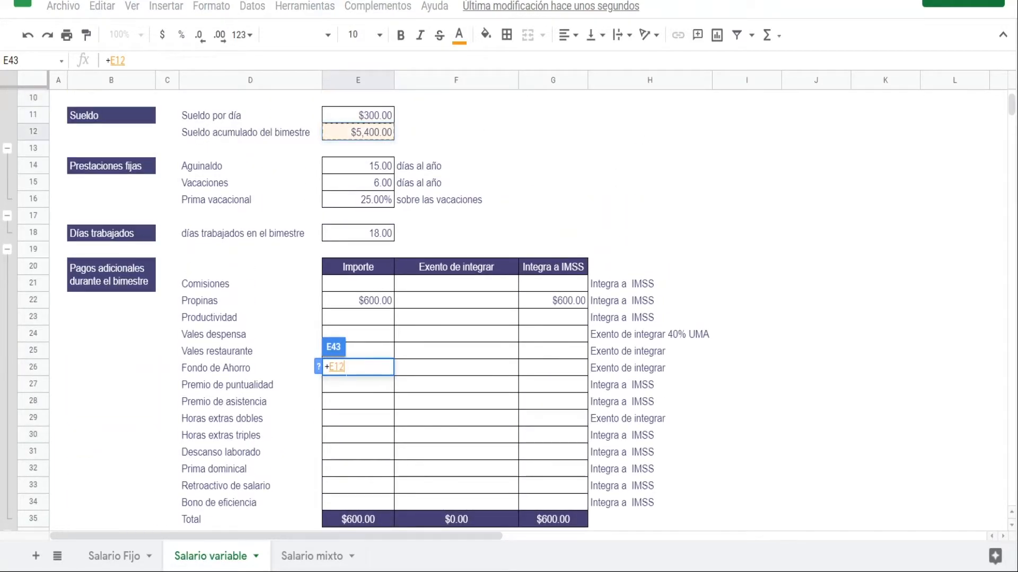
type("+")
left_click(556, 521)
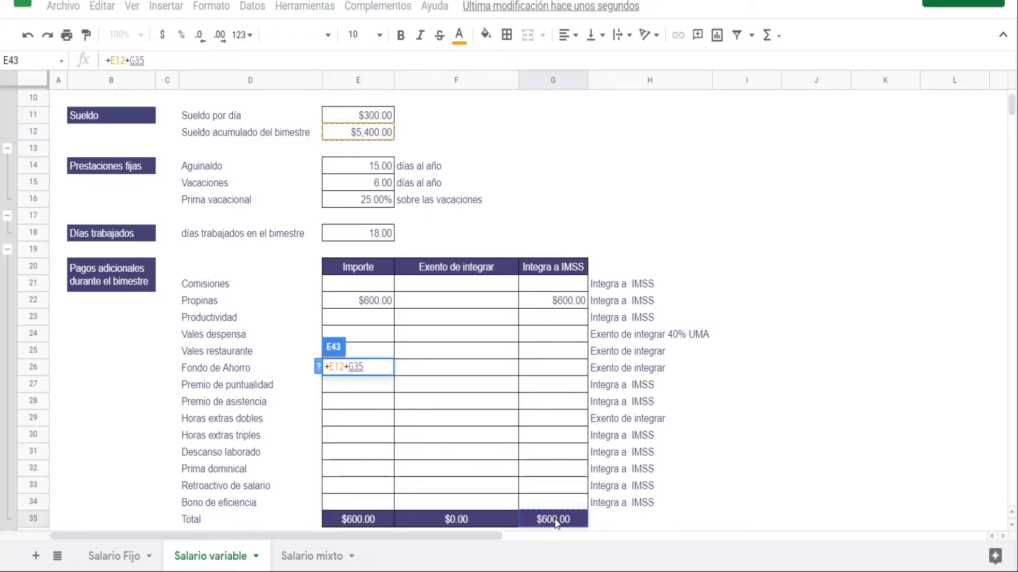
key("Return")
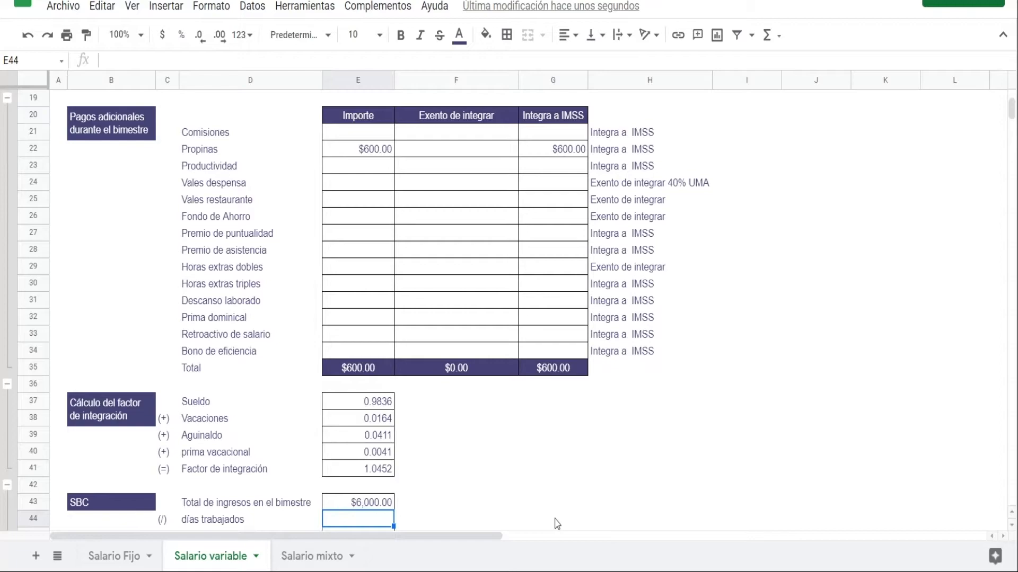
Fill the SBC section's días trabajados in E44 with a reference to the days worked in E18
type("+")
key("Up")
key("Up")
key("Up")
key("Up")
key("Up")
key("Up")
key("Up")
key("Up")
key("Up")
key("Up")
key("Up")
key("Up")
key("Up")
key("Up")
key("Up")
key("Up")
key("Up")
key("Up")
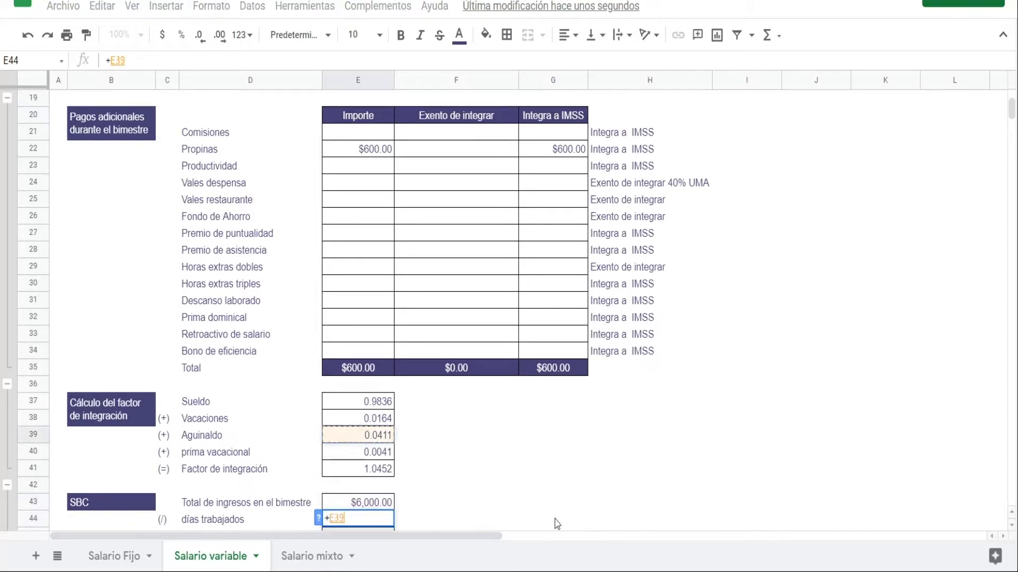
key("Up")
key("Up")
key("Up")
key("Up")
key("Up")
key("Up")
key("Up")
key("Up")
key("Up")
key("Up")
key("Up")
key("Up")
key("Up")
key("Return")
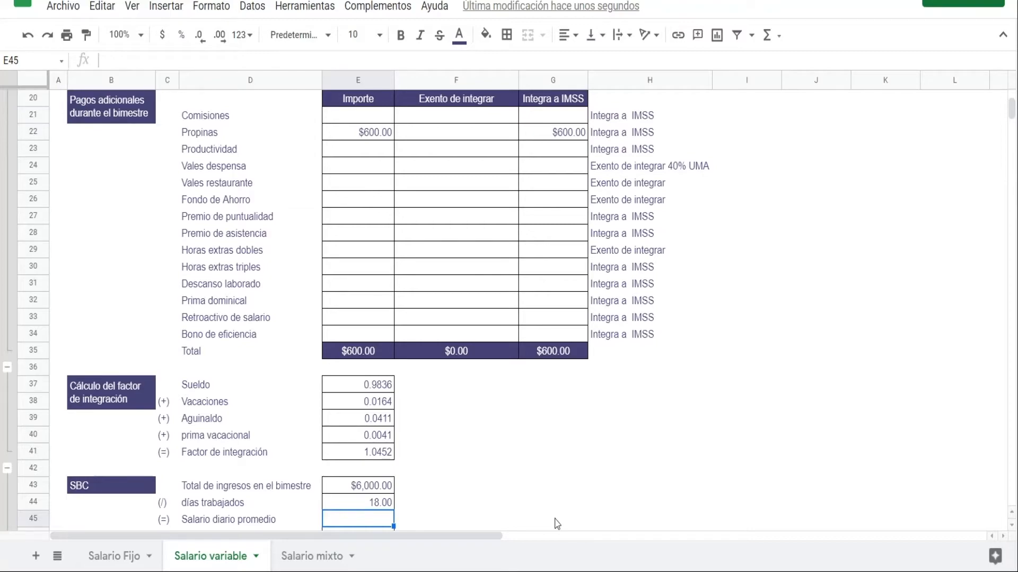
Calculate the Salario diario promedio in E45 with the formula +E43/E44
type("+")
key("Up")
key("Up")
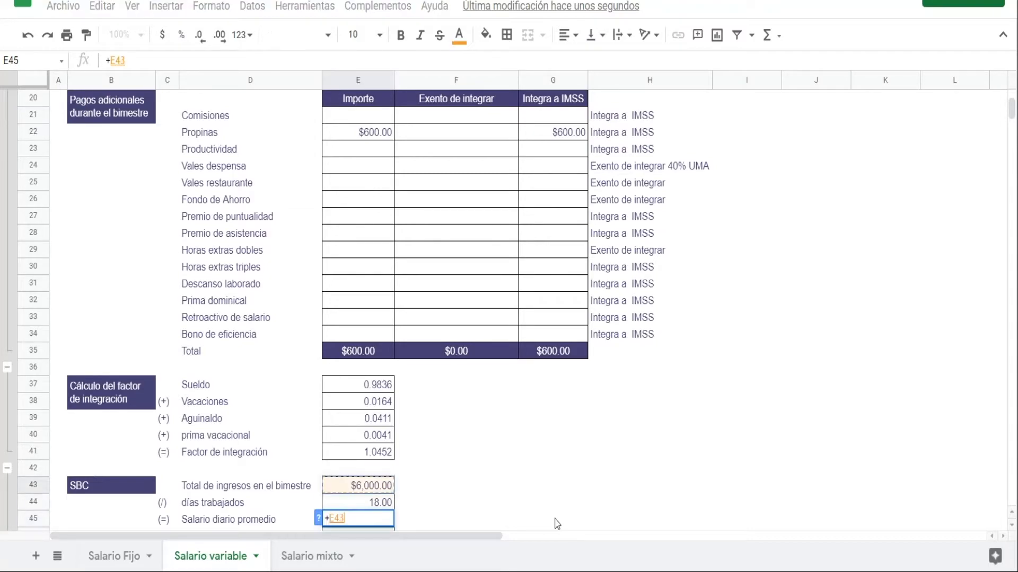
type("/")
key("Up")
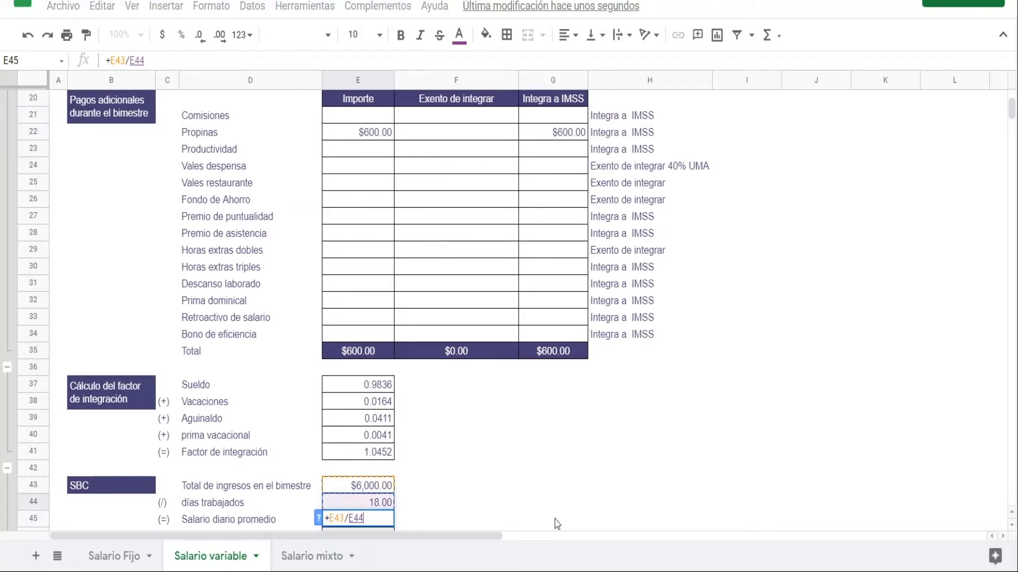
key("Return")
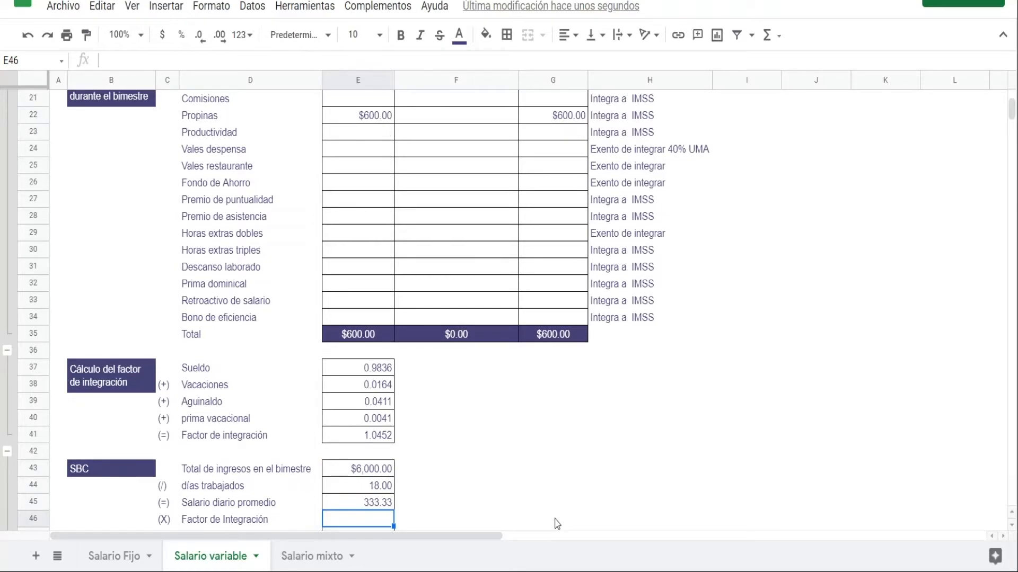
Fill the SBC section's Factor de Integración in E46 with a reference to the factor calculated in E41
type("+")
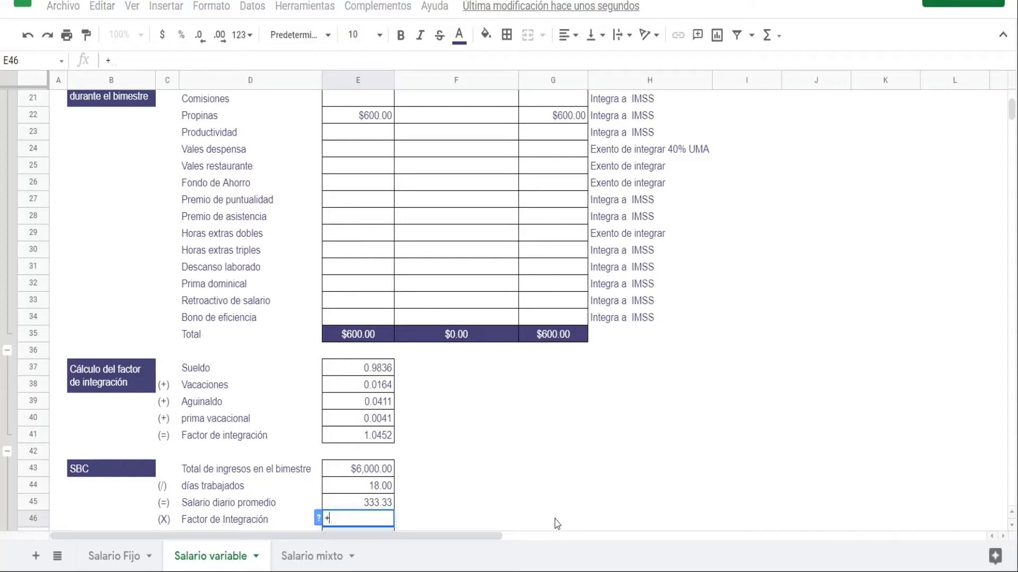
key("Up")
key("Up")
key("Up")
key("Up")
key("Up")
key("Return")
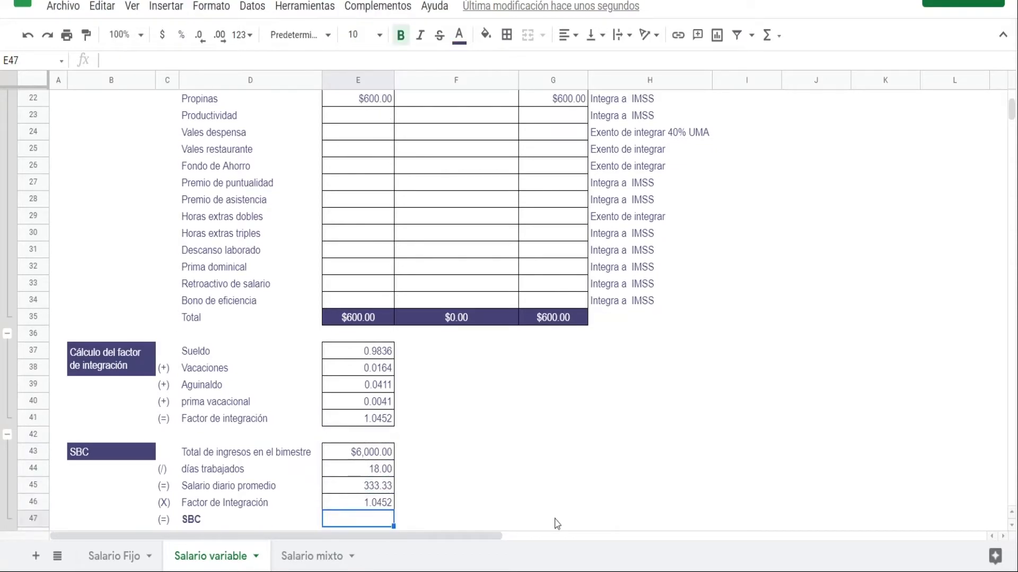
Calculate the SBC in E47 by multiplying the Salario diario promedio in E45 by the Factor de Integración in E46
type("+")
key("Up")
key("Up")
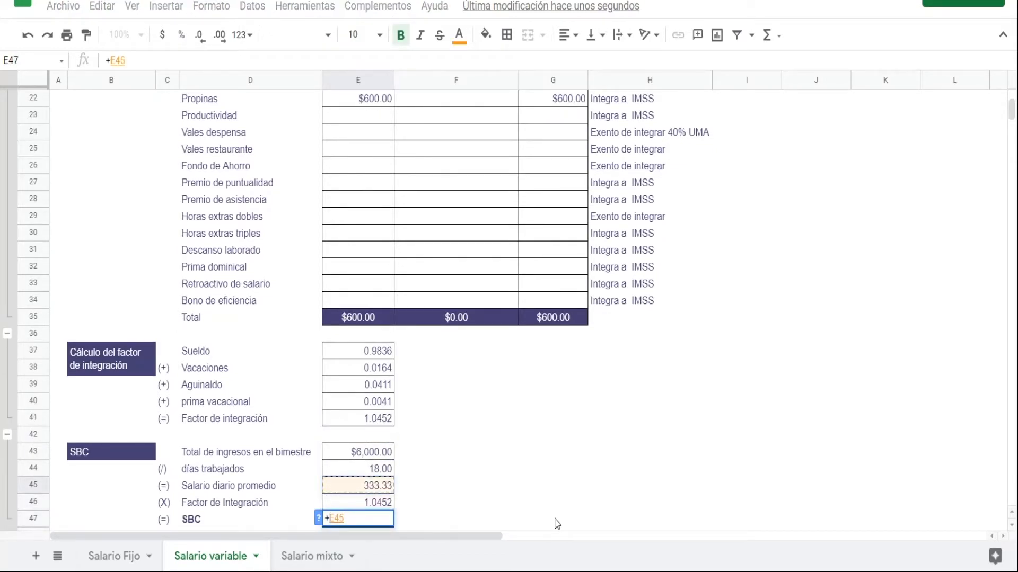
type("*")
key("Up")
key("Return")
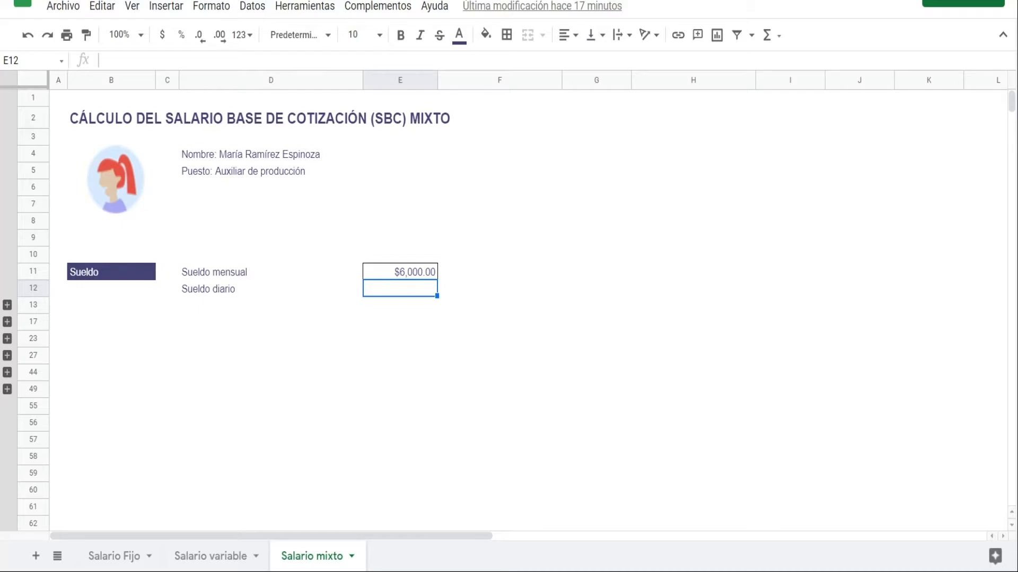
Calculate the Sueldo diario in E12 of the Salario mixto sheet with the formula +E11/30
scroll(467, 260, "down", 1)
left_click(467, 259)
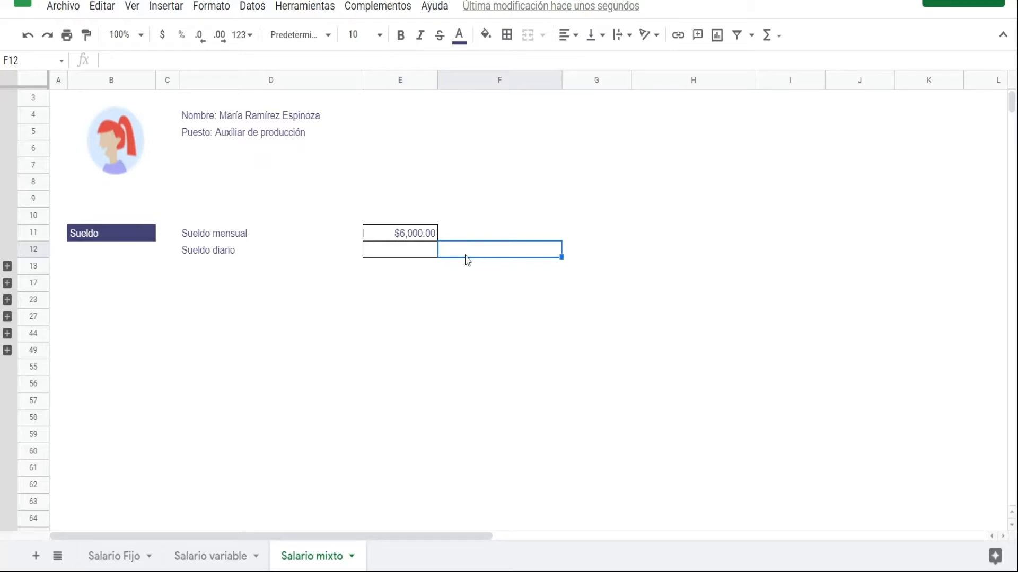
left_click(426, 254)
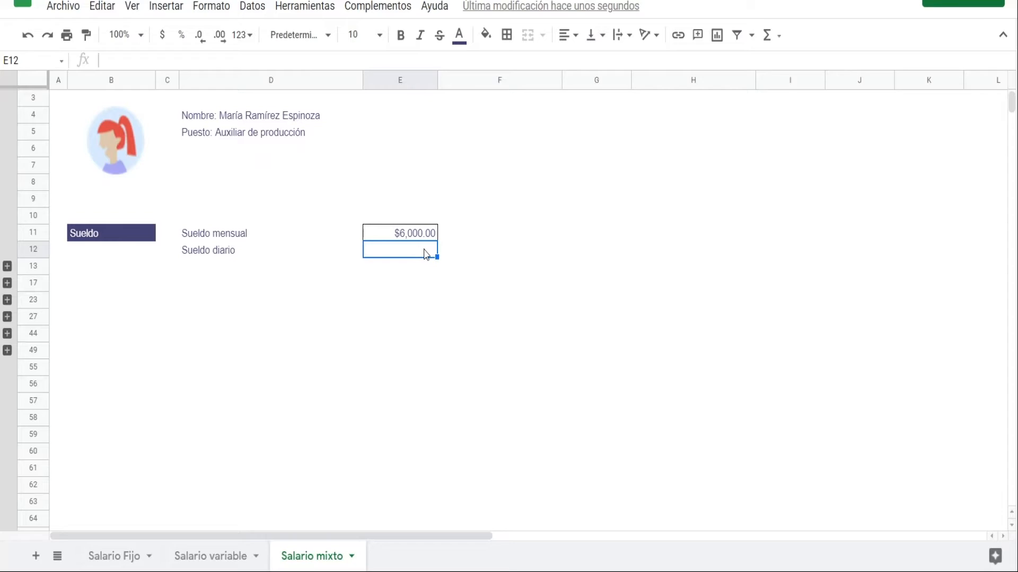
type("+")
key("Up")
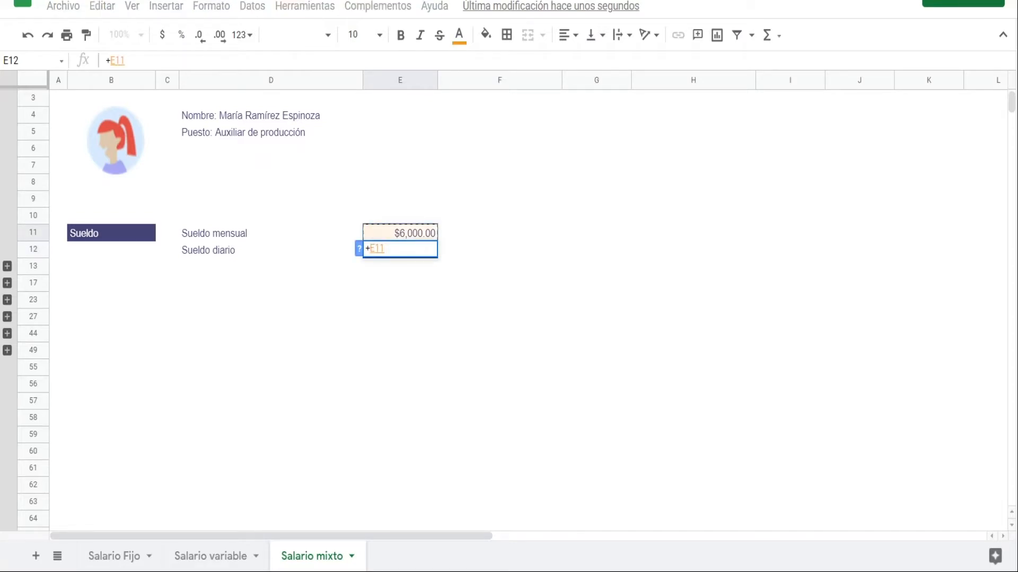
type("/30")
key("Return")
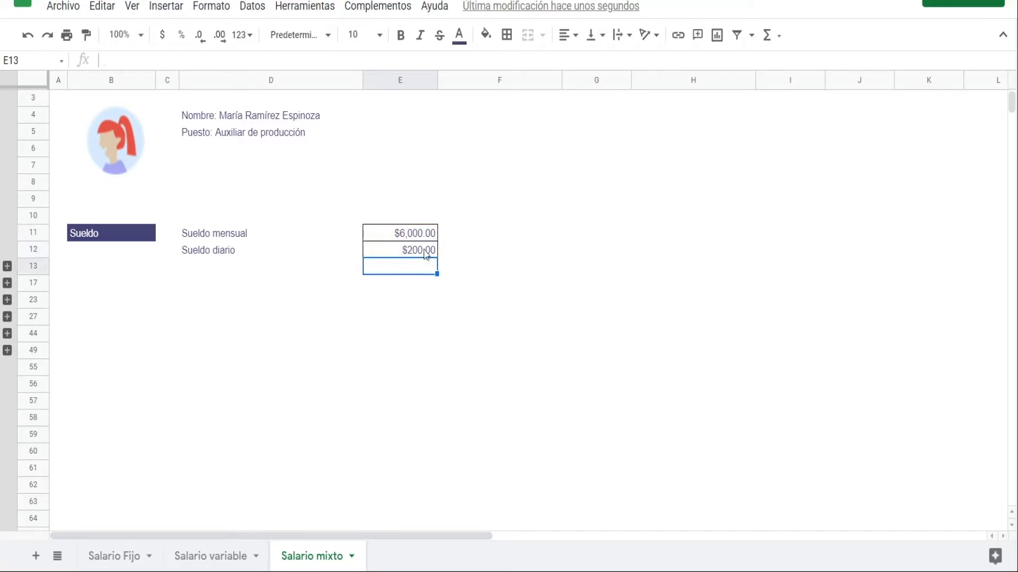
Expand the Prestaciones fijas rows and enter 30 for Aguinaldo in E14 and 6 for Vacaciones in E15
left_click(7, 266)
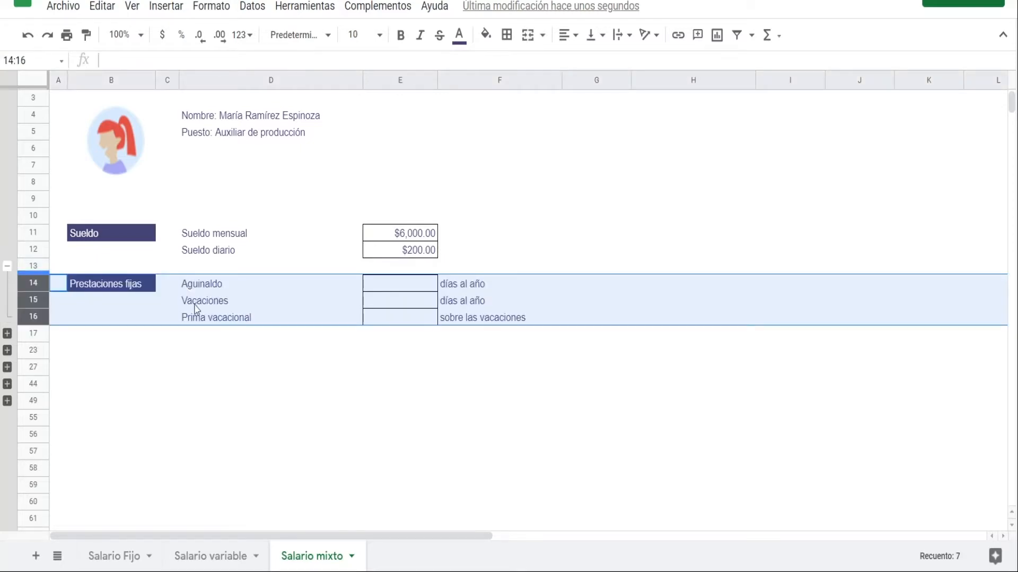
left_click(421, 289)
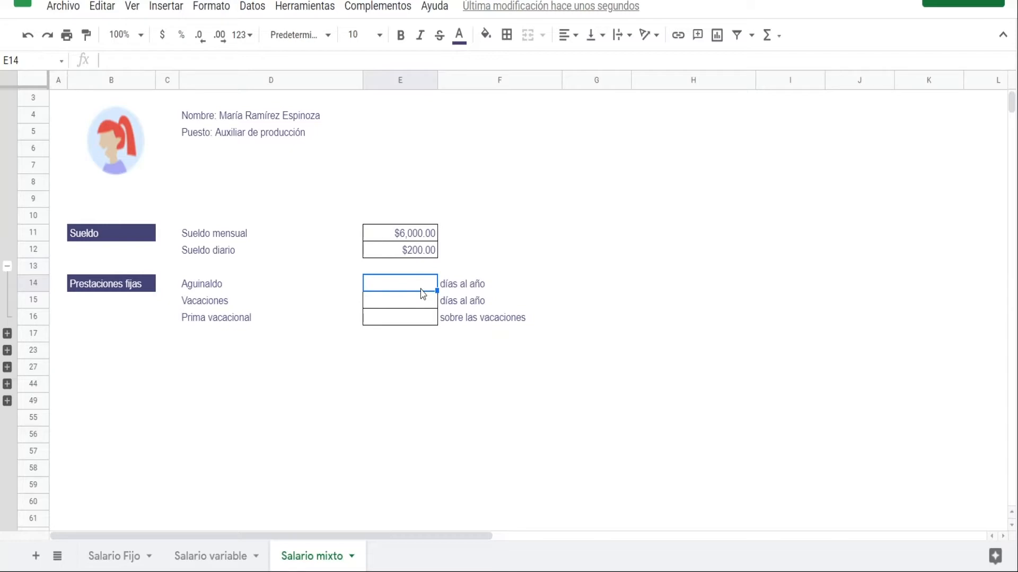
type("30")
key("Return")
type("6")
key("Return")
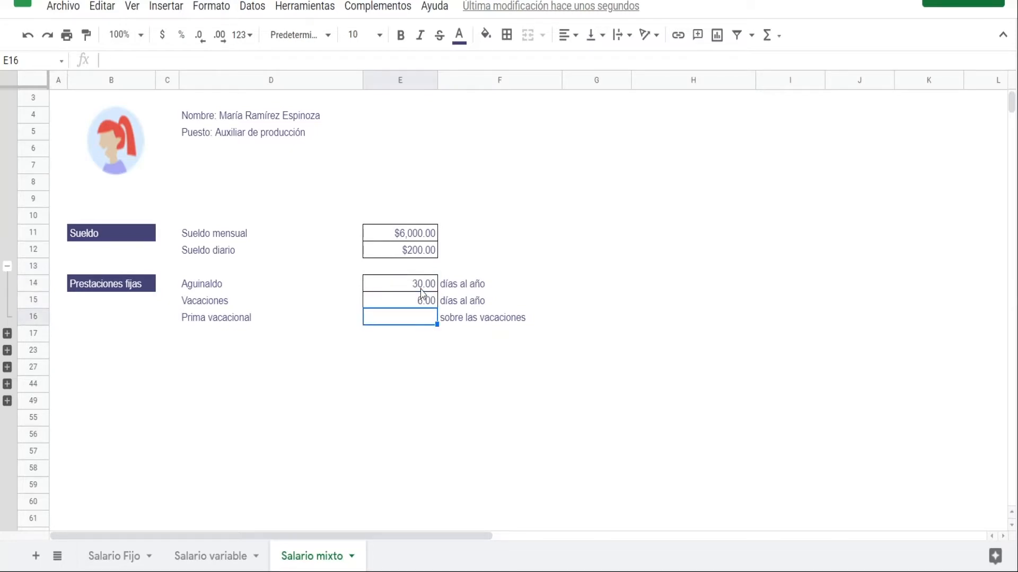
Enter .25 for Prima vacacional in E16 and format the cell as a percentage
type(".25")
key("Return")
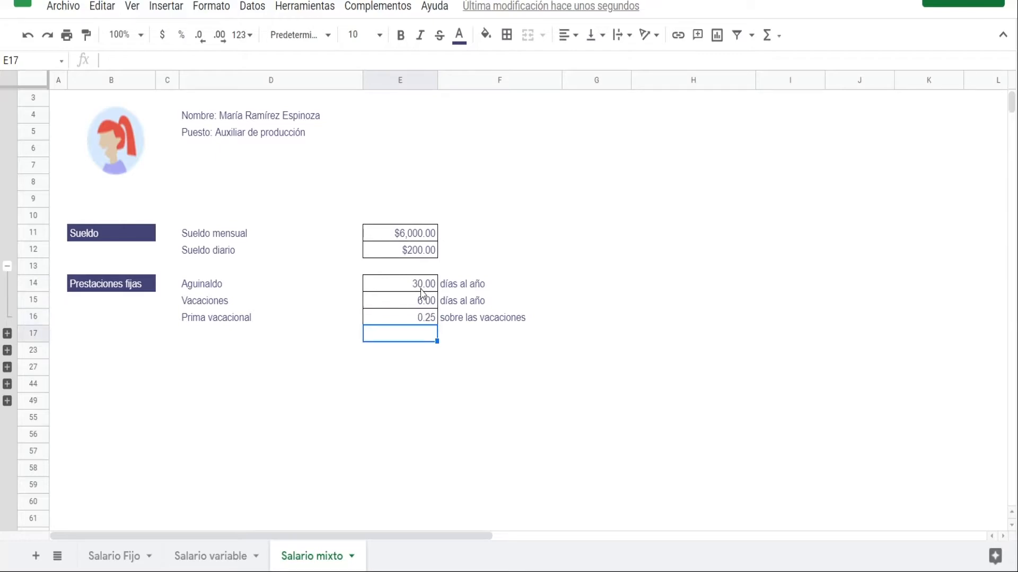
left_click(415, 320)
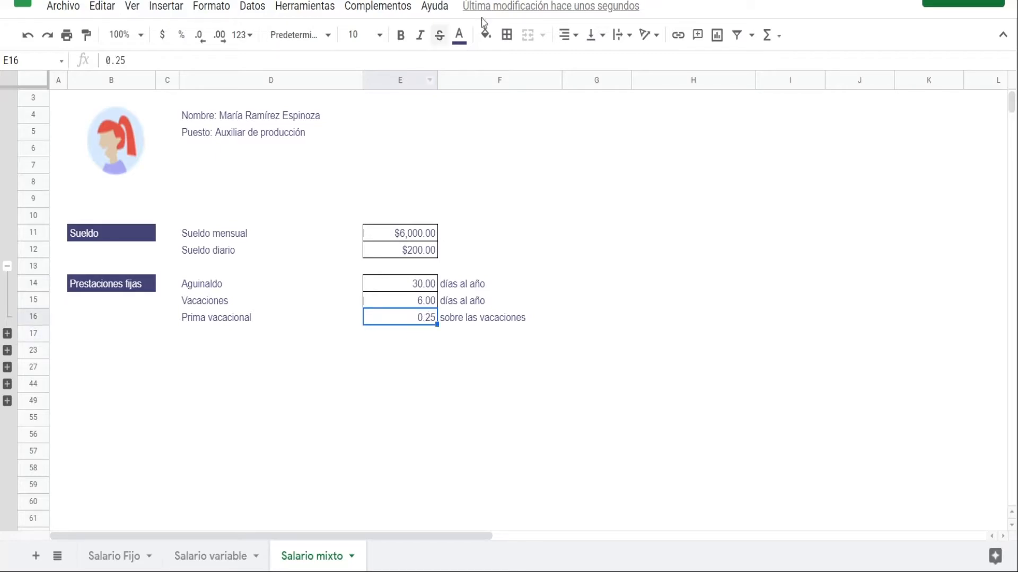
left_click(180, 35)
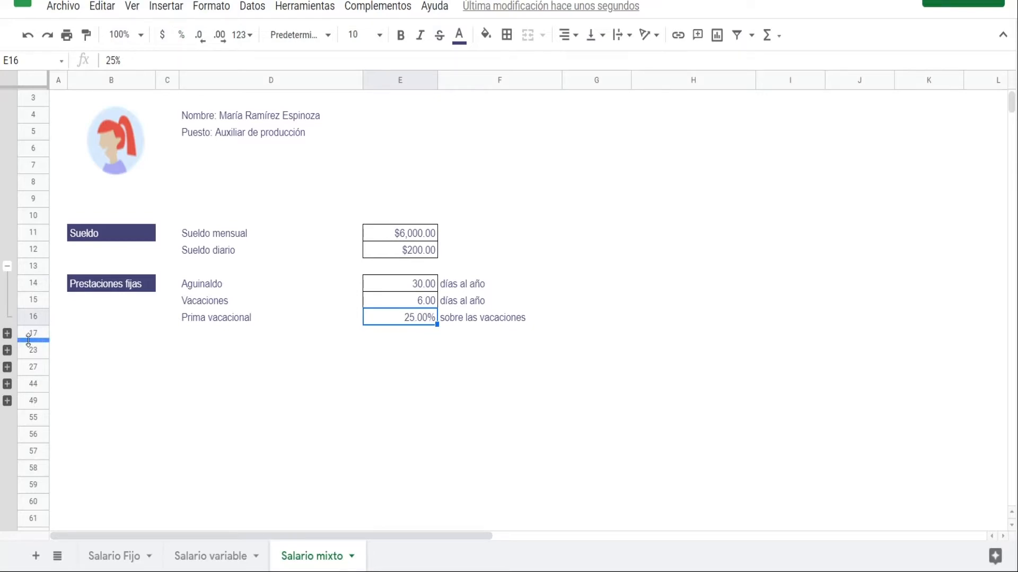
Expand the Cálculo del factor de integración rows and calculate the Sueldo factor in E18 with the formula +359/365
left_click(7, 335)
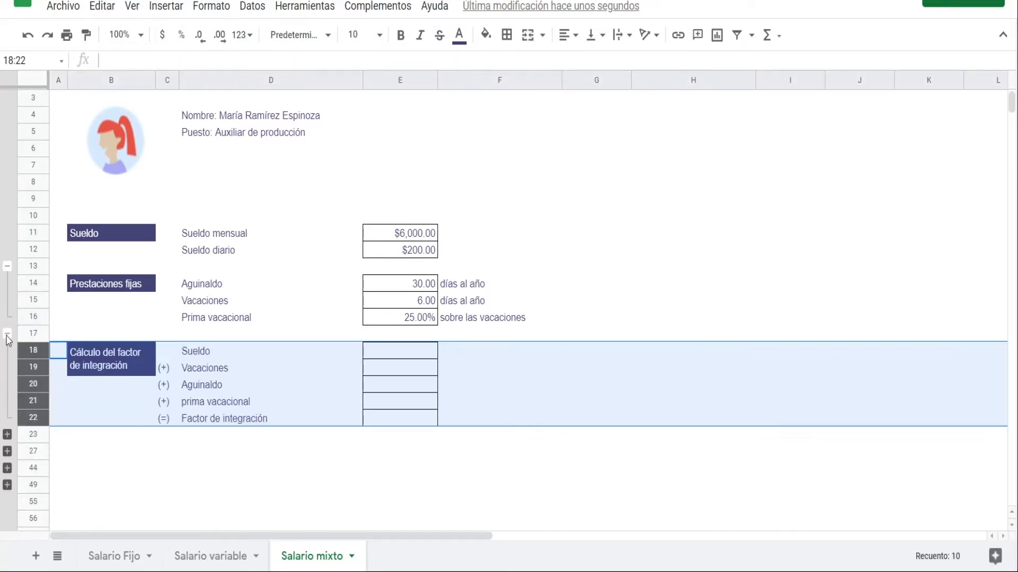
left_click(406, 357)
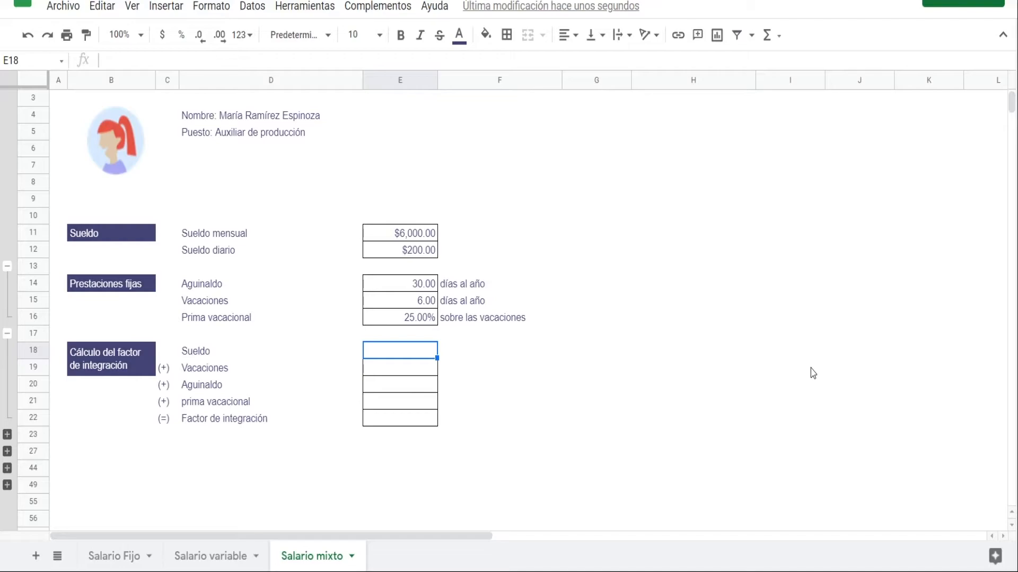
type("+359")
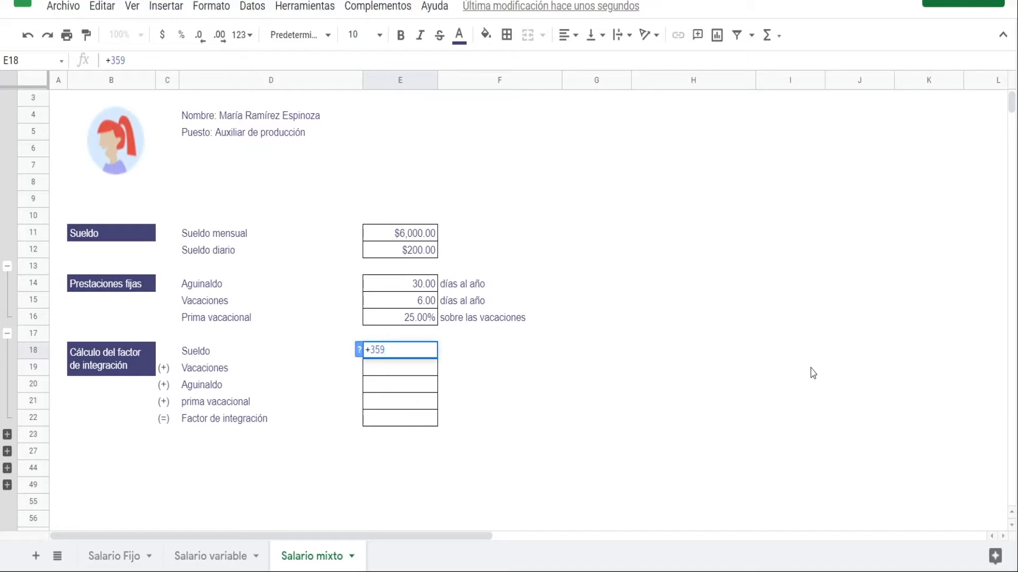
type("/365")
key("Return")
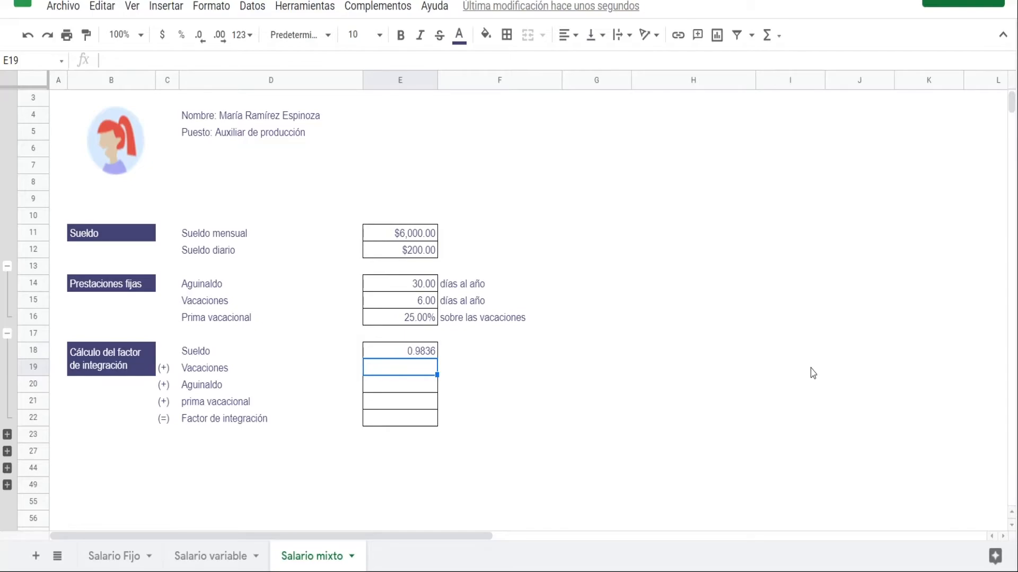
Calculate the Vacaciones factor in E19 with +6/365 and the Aguinaldo factor in E20 with +30/365
type("+6")
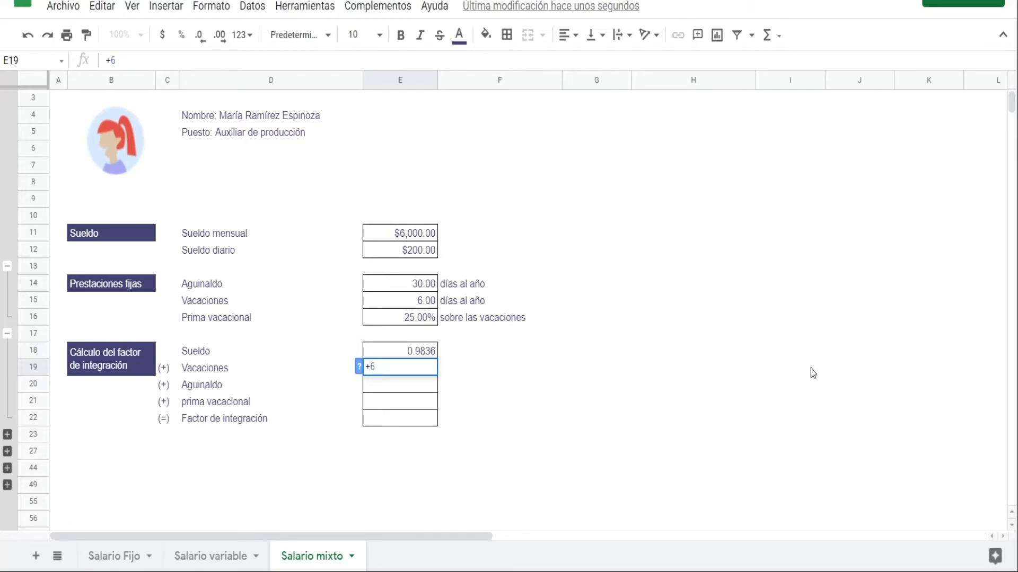
type("/365")
key("Return")
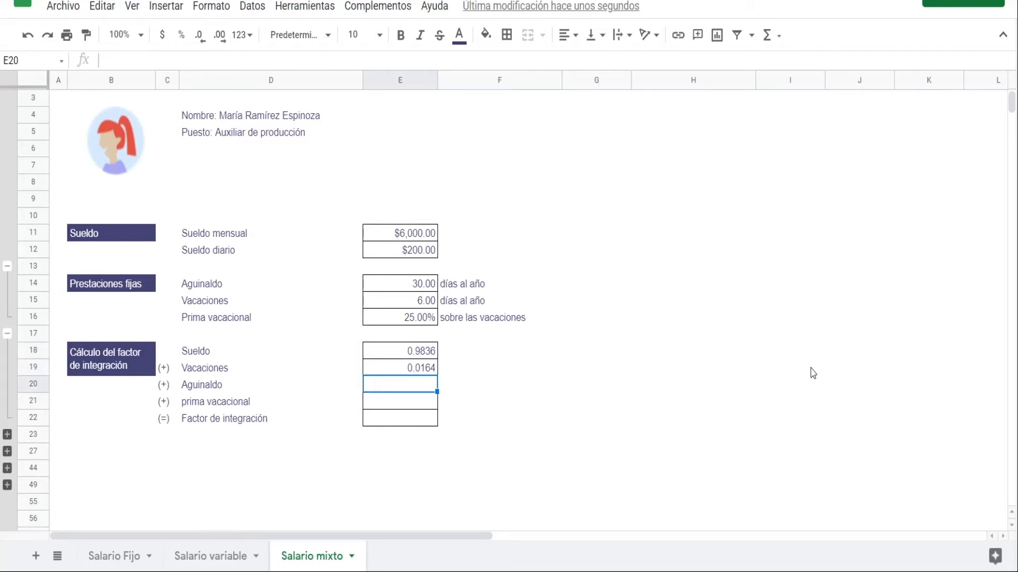
type("+30/3")
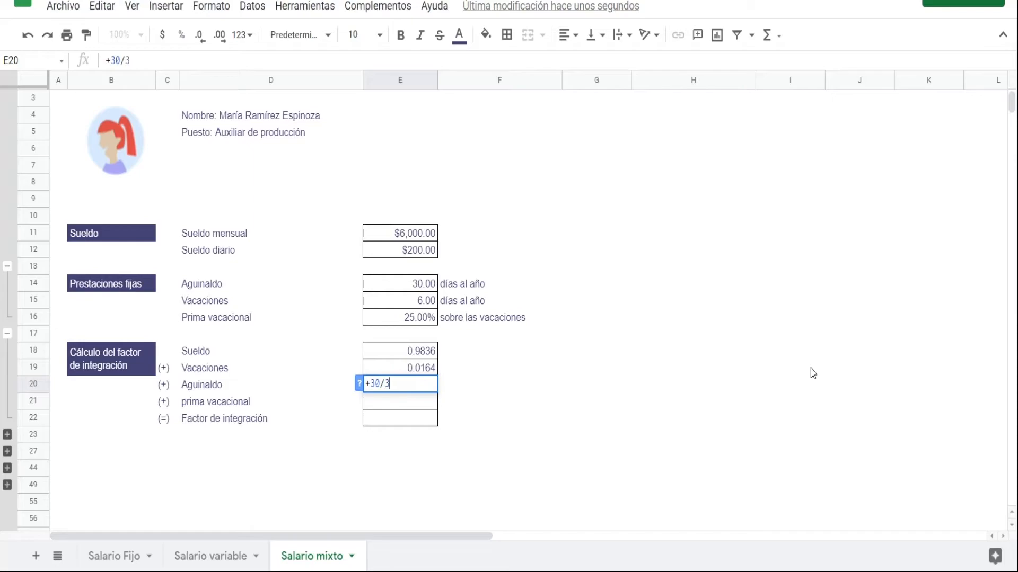
type("65")
key("Return")
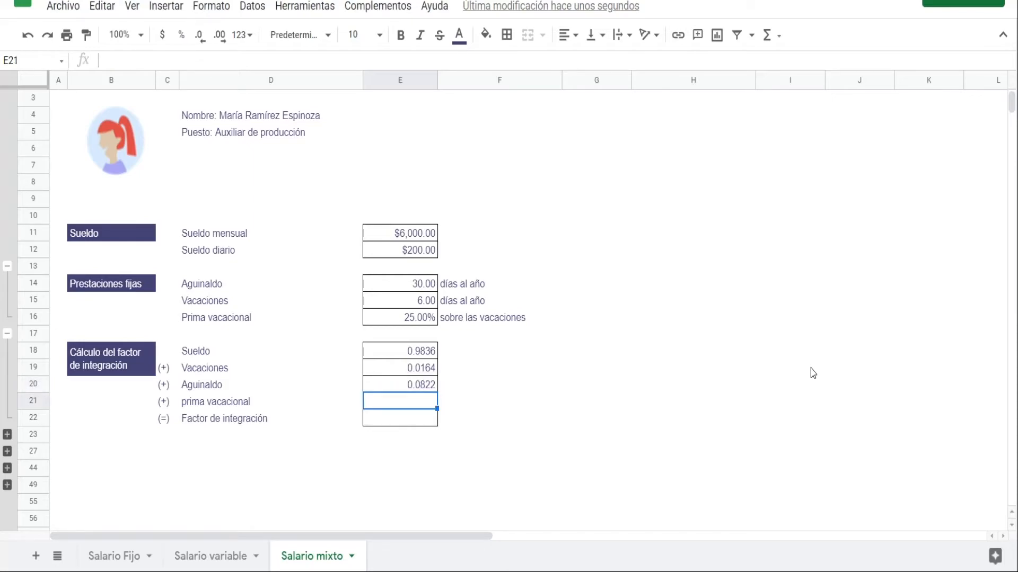
Calculate the prima vacacional factor in E21 with the formula +6*.25/365
type("+")
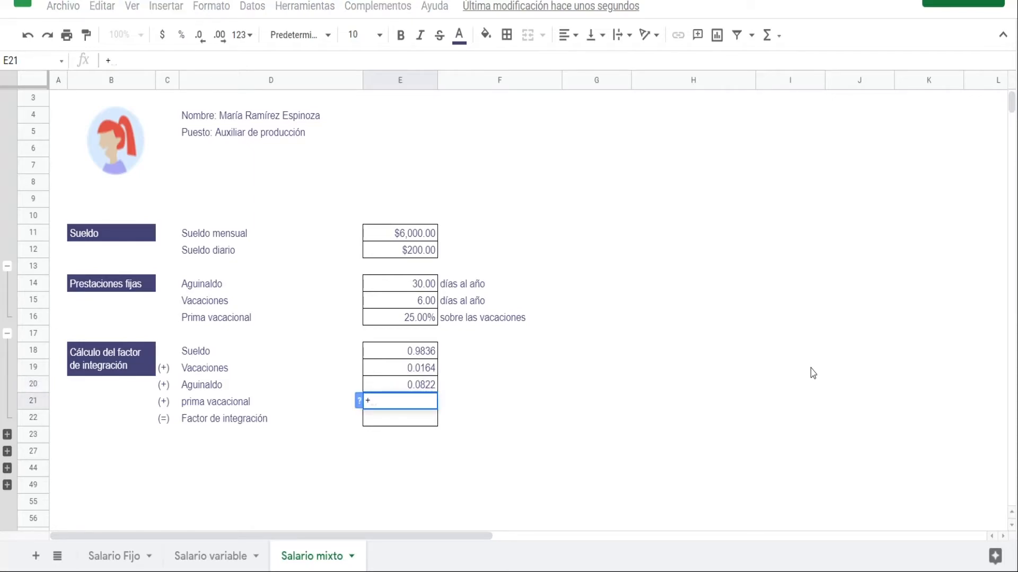
type("6*.25")
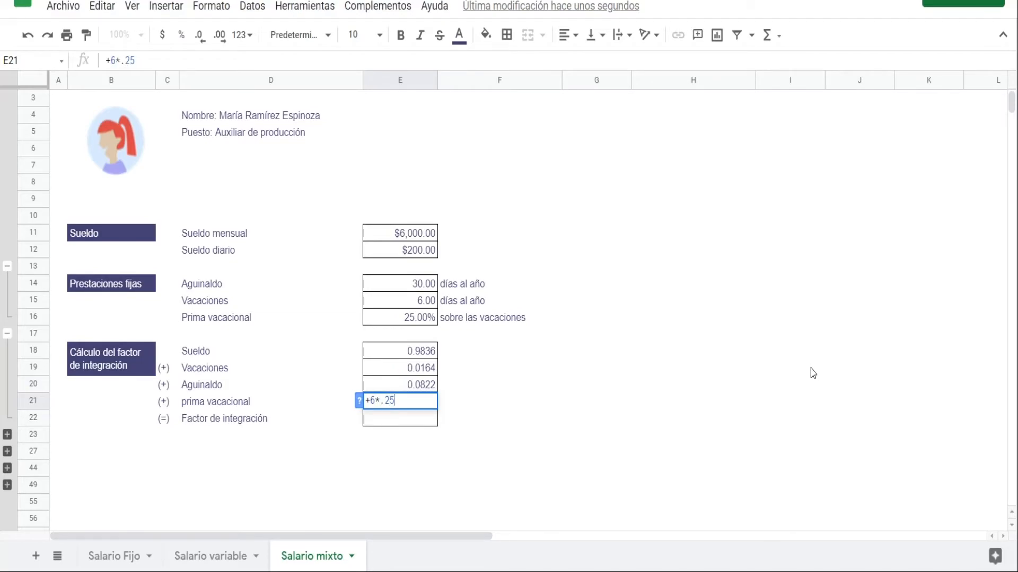
type("/365")
key("Return")
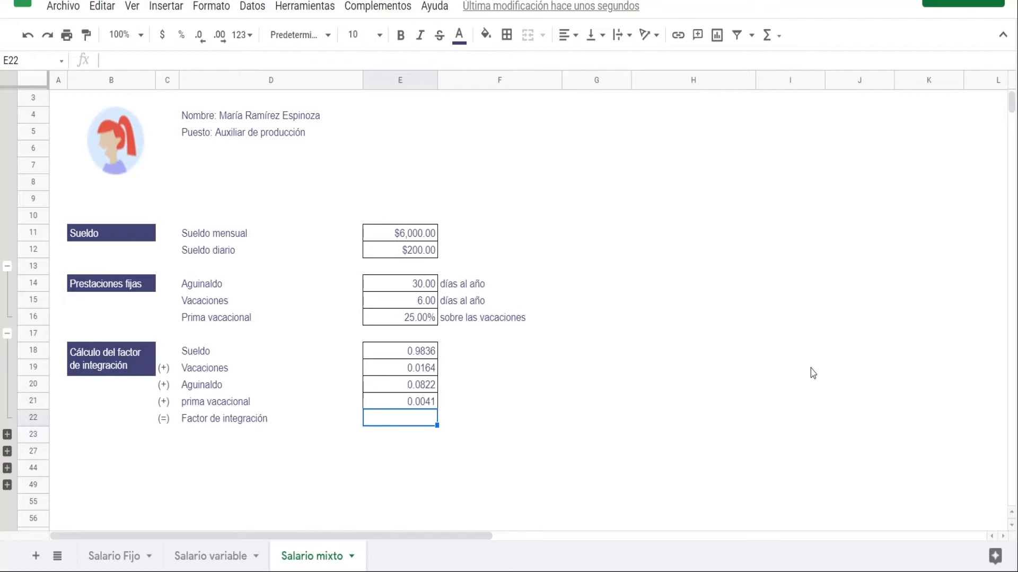
Calculate the Factor de integración in E22 with the formula +E18+E19+E20+E21
type("+")
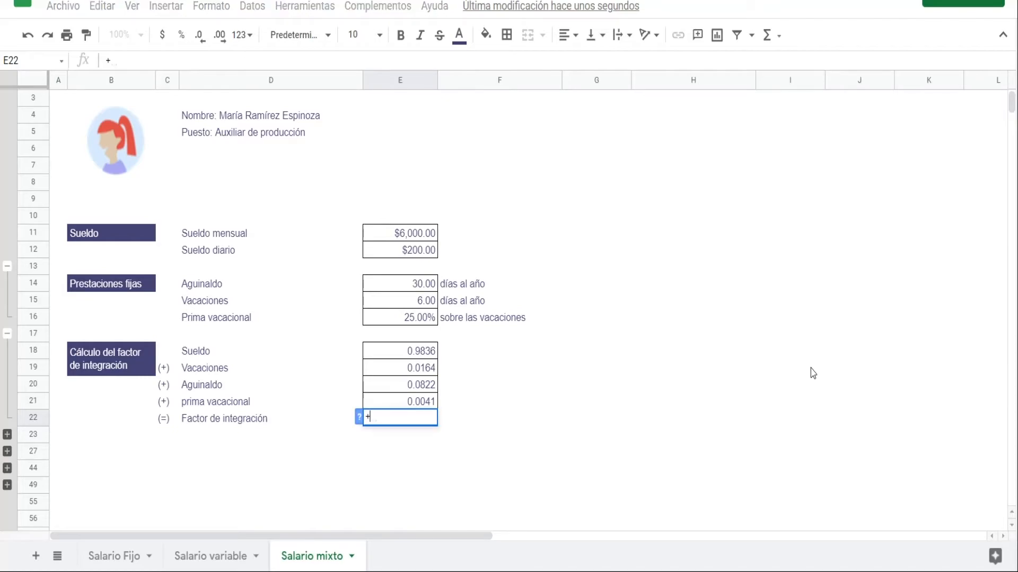
key("Up")
key("Up")
key("Up")
key("Up")
type("+")
key("Up")
key("Up")
key("Up")
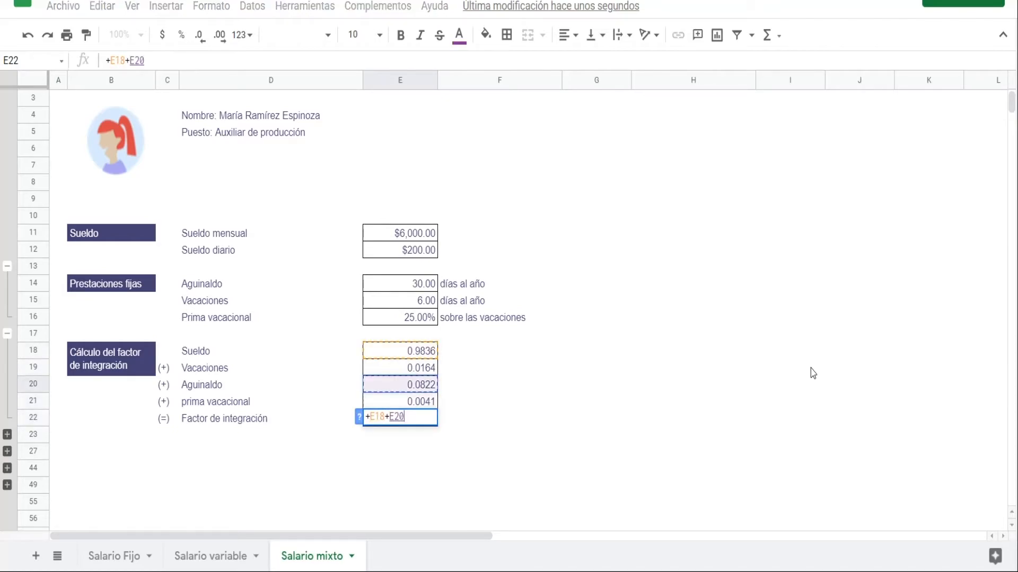
type("+")
key("Up")
type("+")
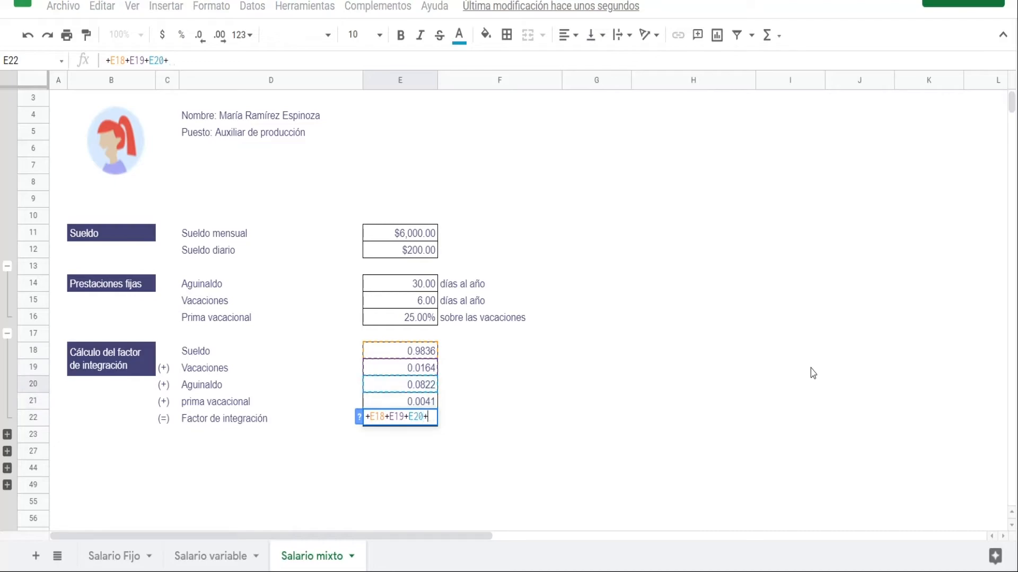
key("Up")
key("Up")
key("Return")
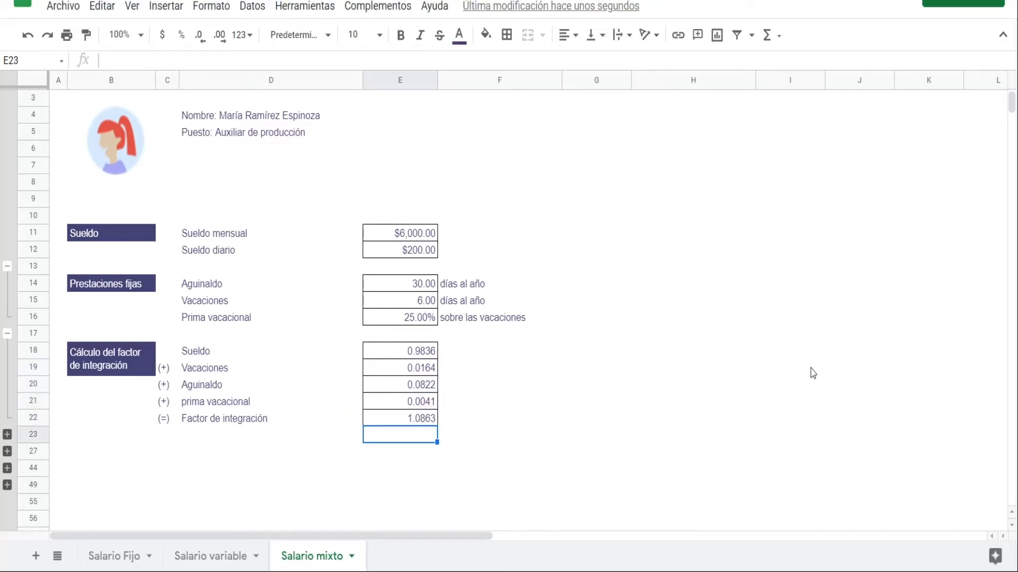
Expand the SBC rows and link the Sueldo diario in E24 to cell E12
left_click(6, 434)
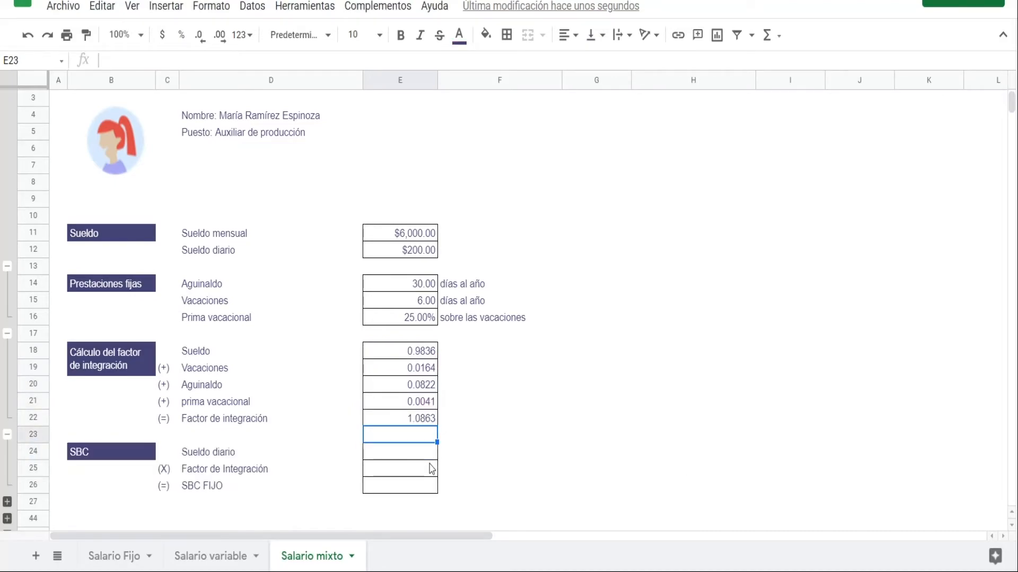
key("Up")
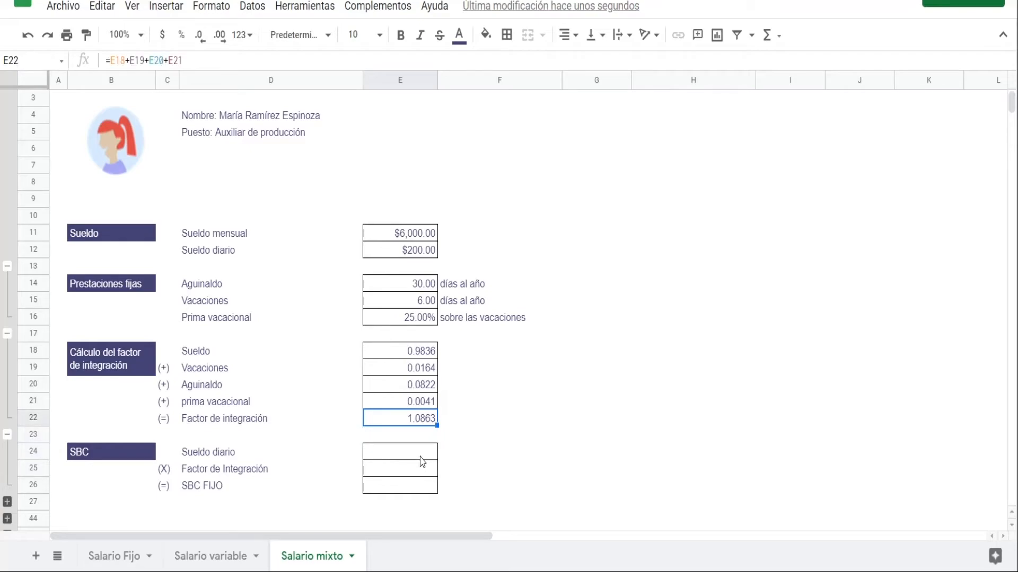
left_click(420, 457)
type("+")
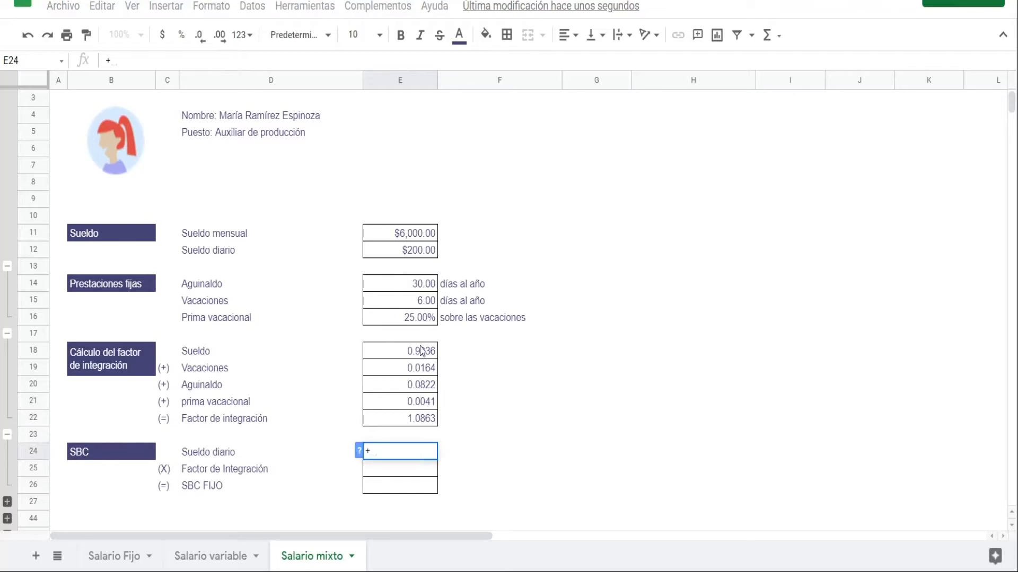
left_click(406, 257)
key("Return")
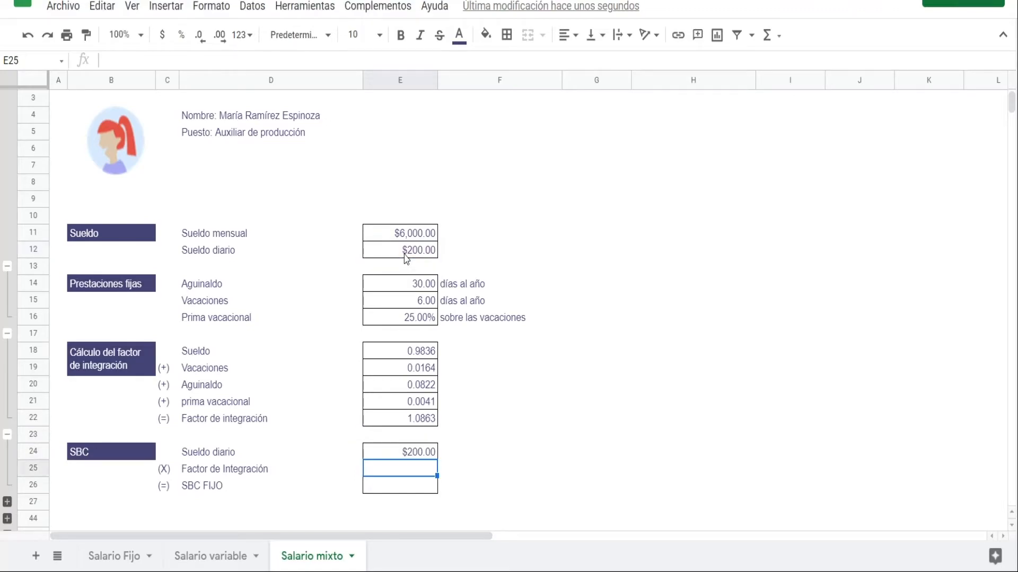
Link the Factor de Integración in E25 of the SBC section to cell E22
type("+")
key("Up")
key("Up")
key("Up")
key("Return")
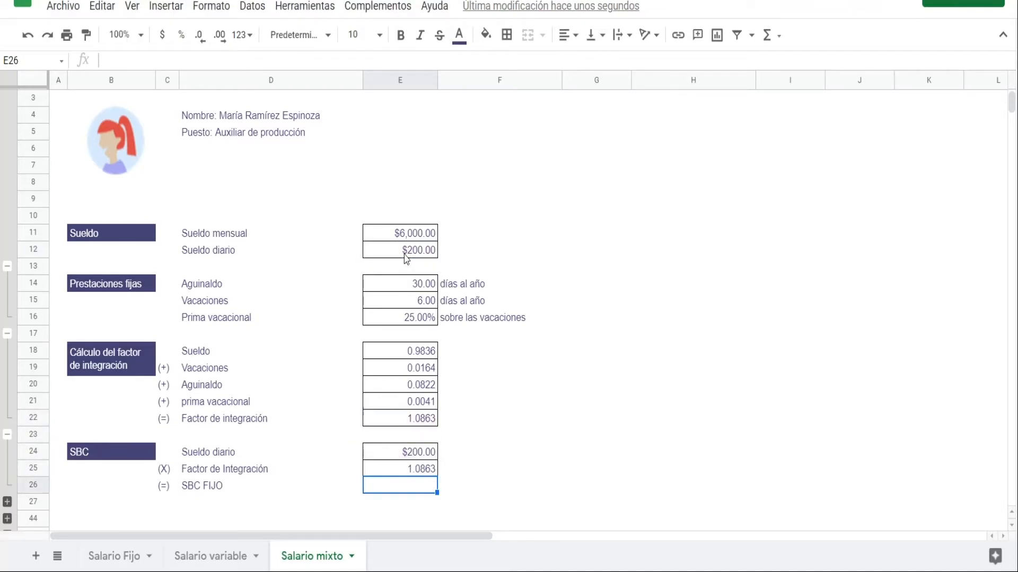
Calculate the SBC FIJO in E26 with the formula +E24*E25
type("+")
key("Up")
key("Up")
type("*")
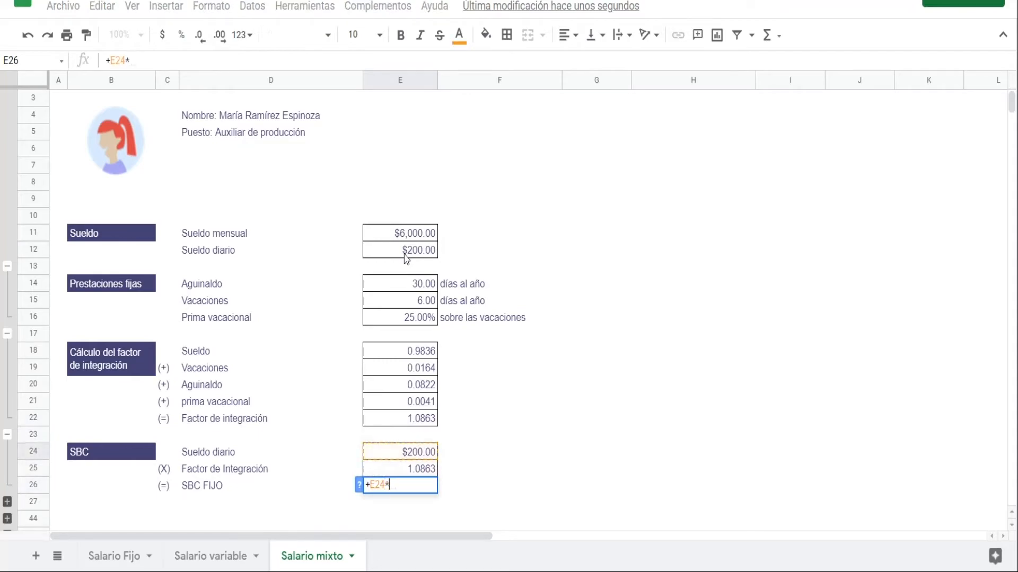
key("Up")
key("Return")
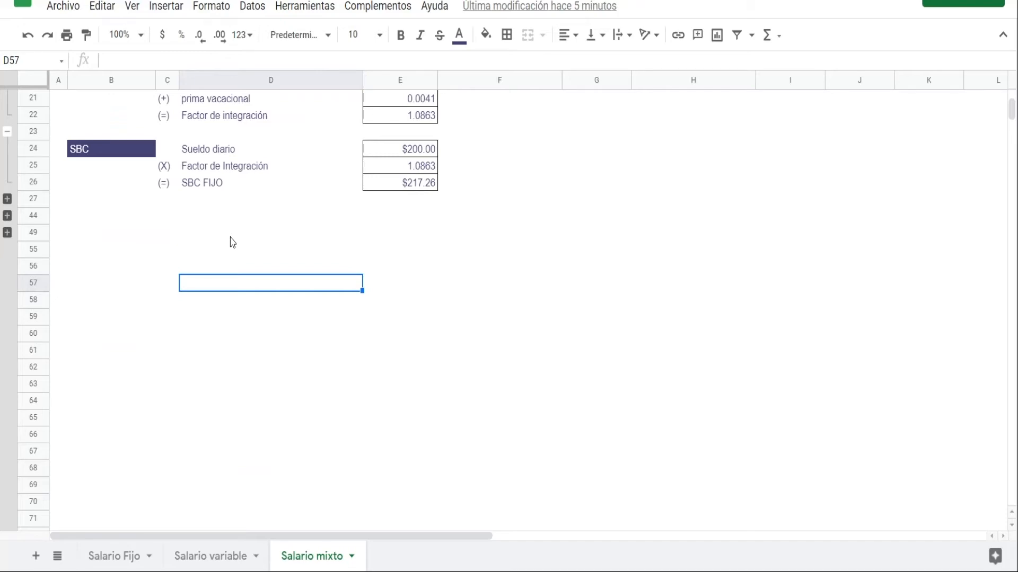
Expand the Pagos adicionales durante el bimestre rows and review the Importe amounts from Comisiones to Bono de eficiencia
left_click(8, 199)
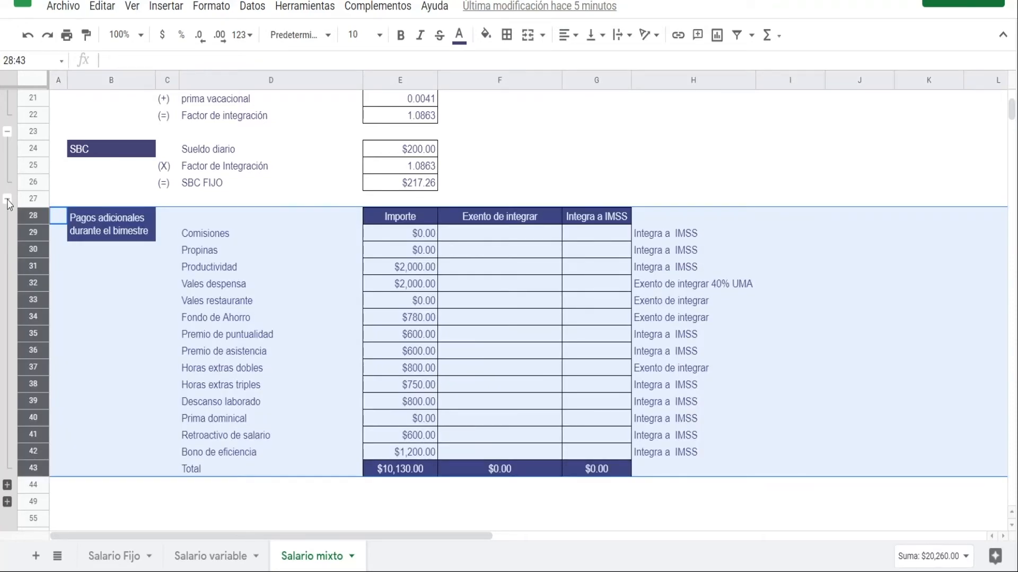
left_click(398, 239)
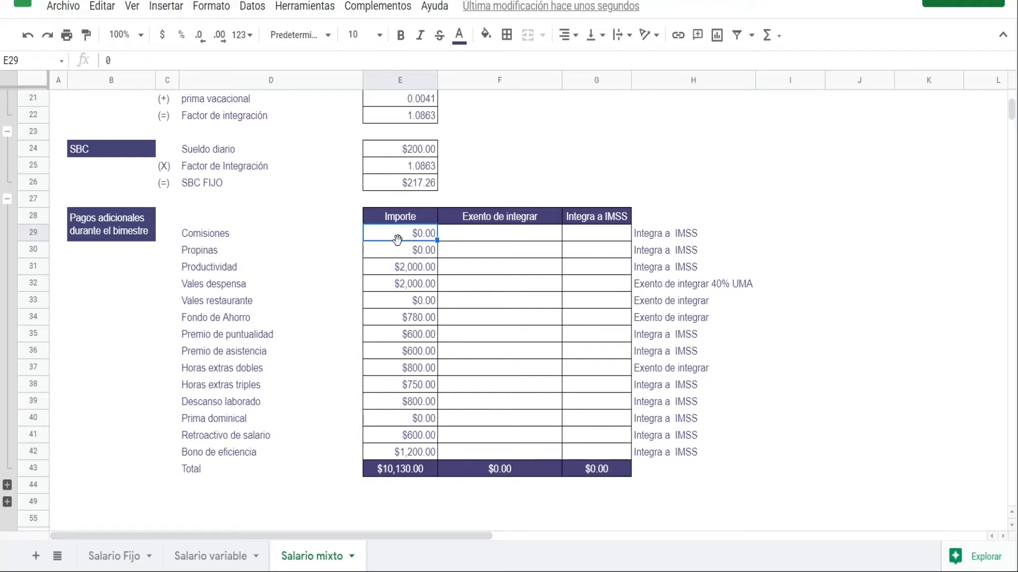
left_click(431, 272)
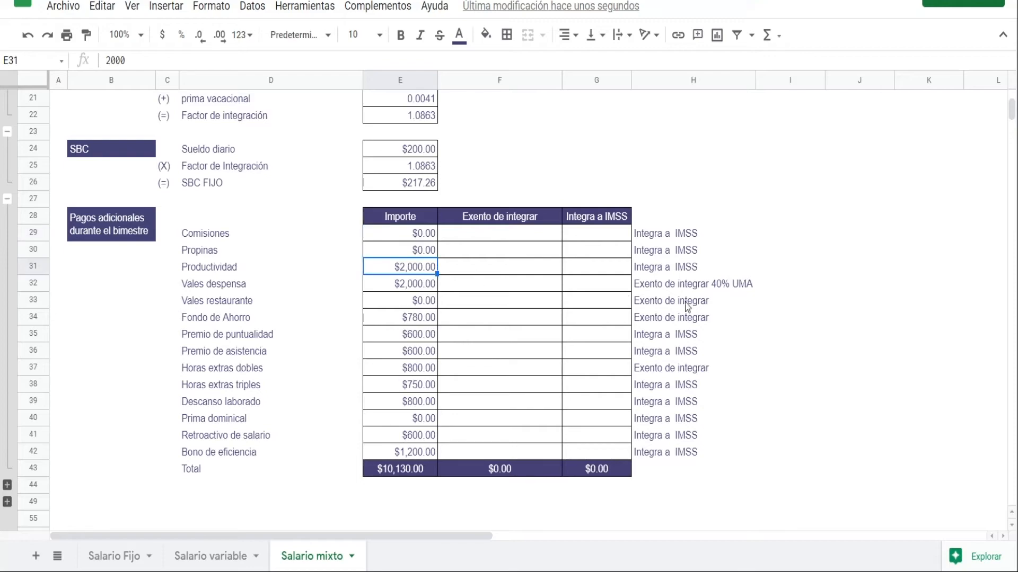
key("Down")
key("Down")
key("Down")
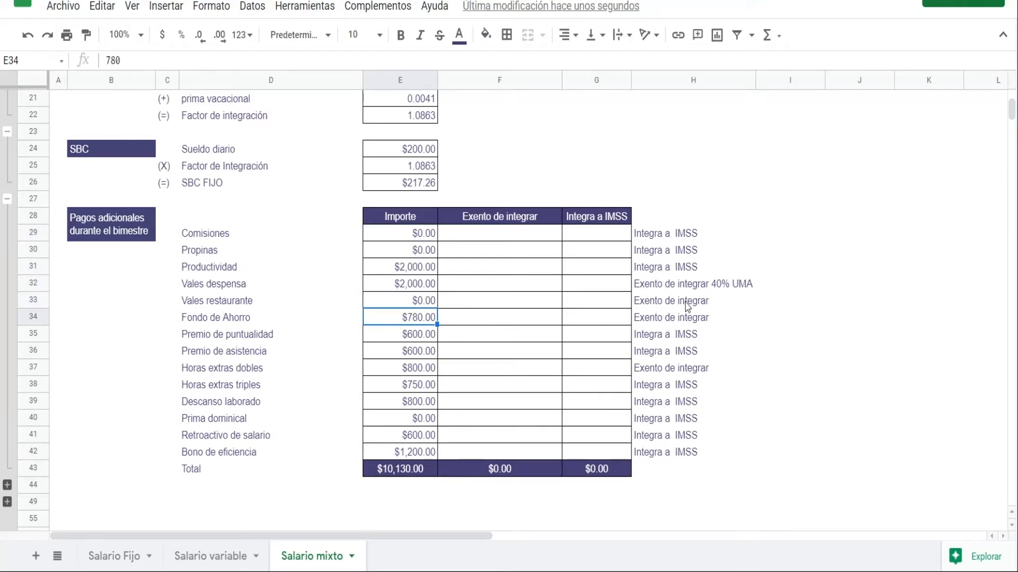
key("Down")
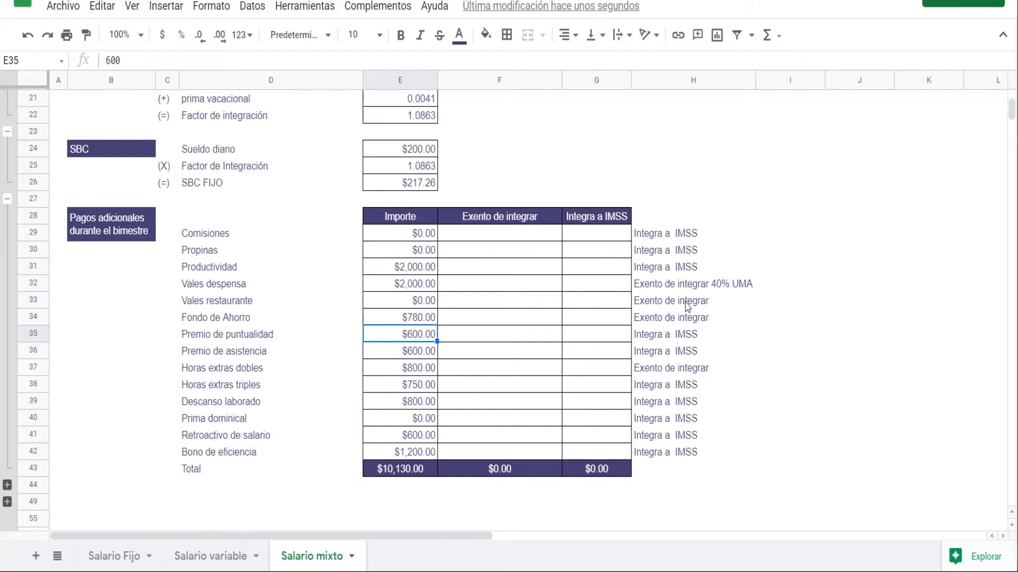
key("Down")
key("Down")
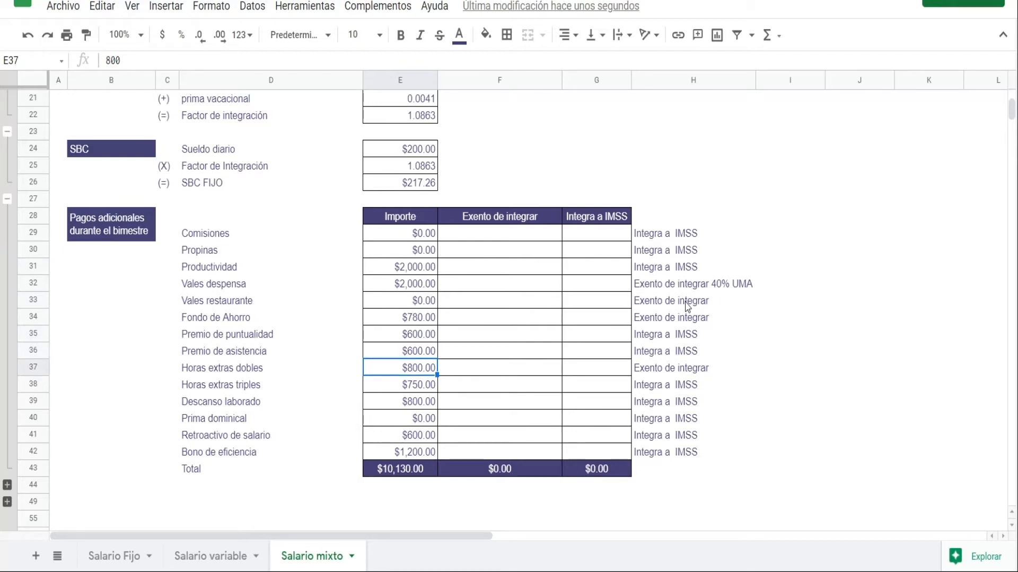
key("Down")
key("Down")
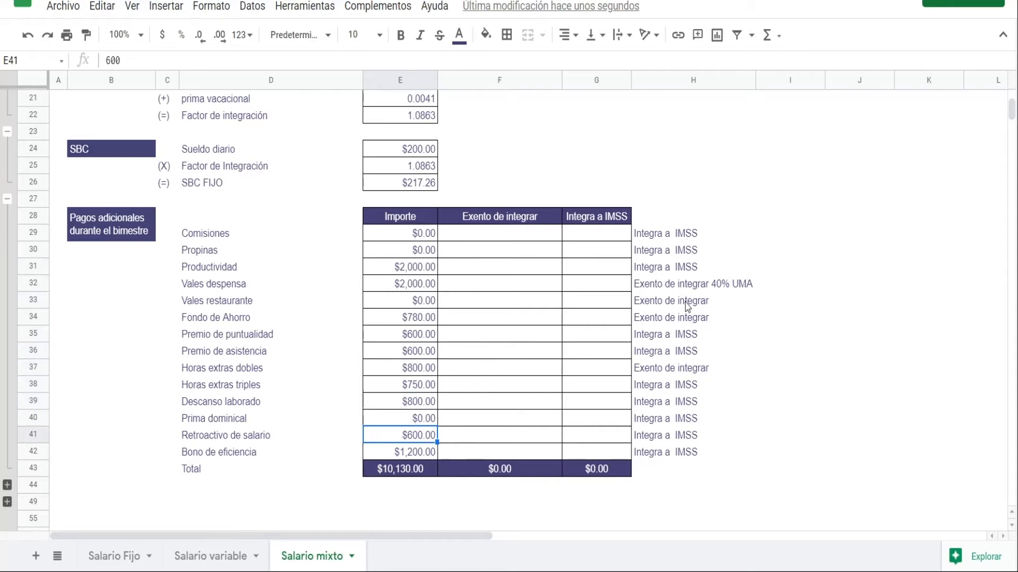
key("Down")
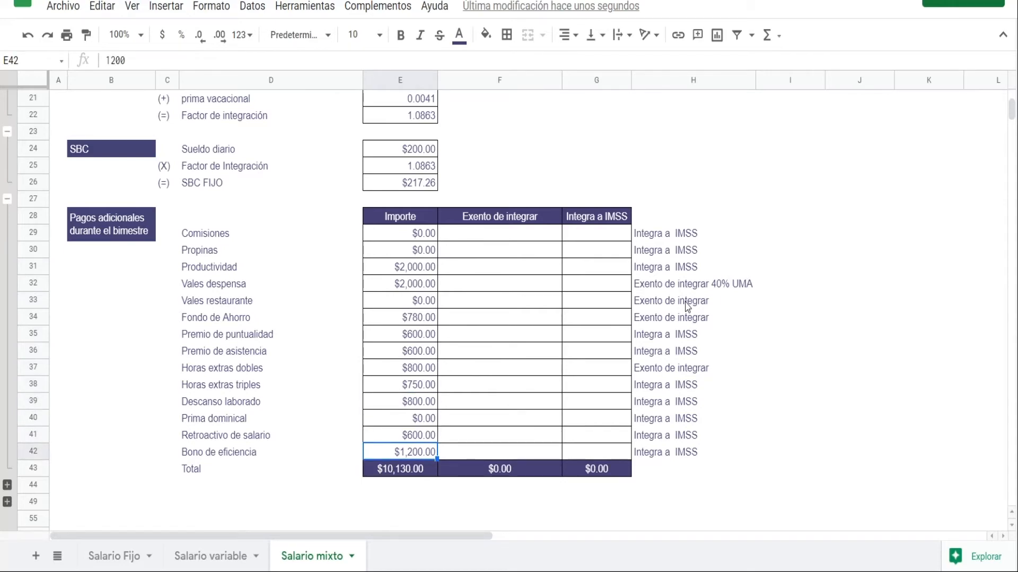
Enter 2000 as the Productividad amount in G31 of the Integra a IMSS column
key("Up")
key("Up")
key("Up")
key("Up")
key("Up")
key("Up")
key("Up")
key("Up")
key("Up")
key("Up")
key("Up")
key("Up")
key("Down")
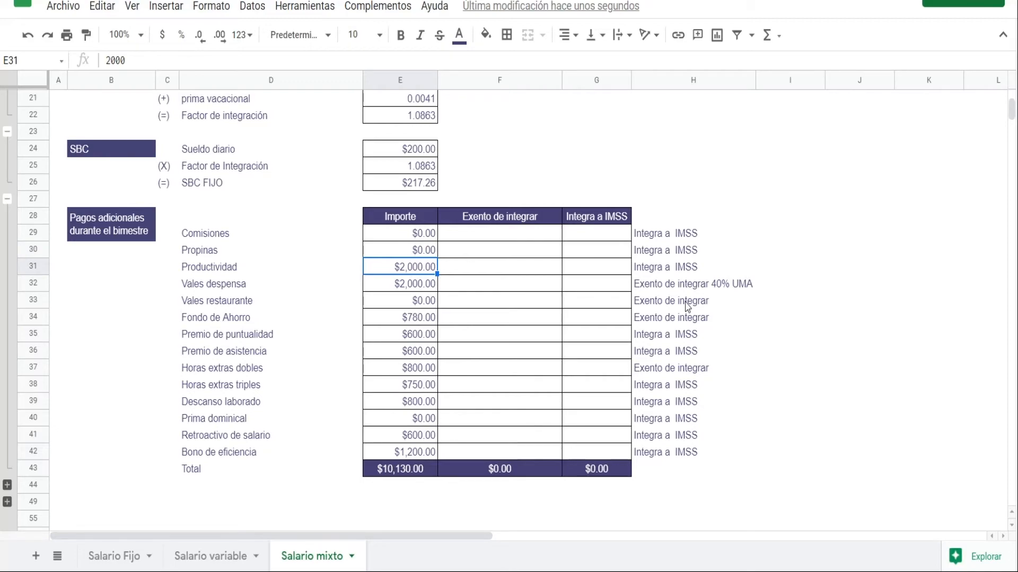
key("Right")
key("Right")
key("Right")
key("Left")
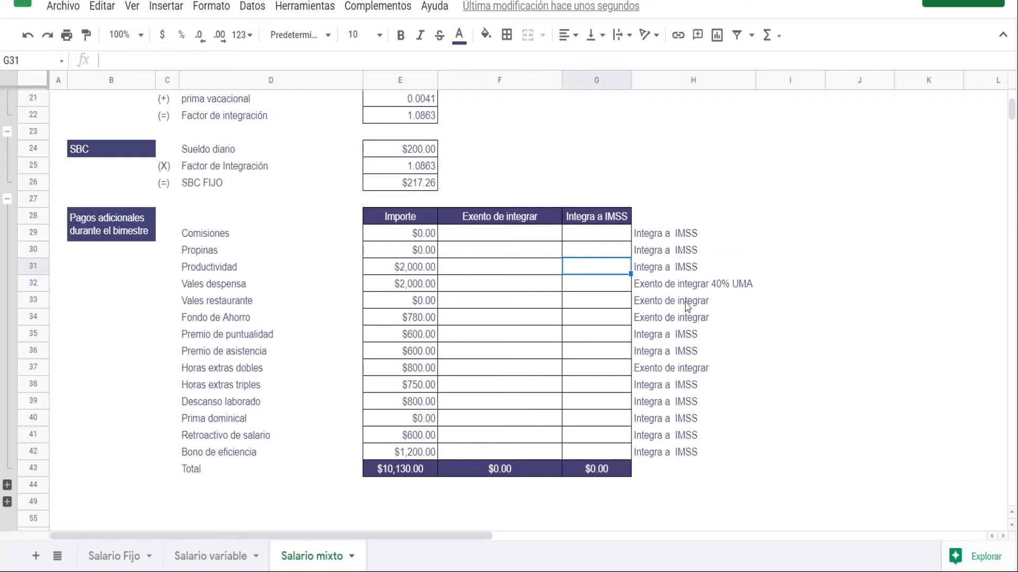
type("2000")
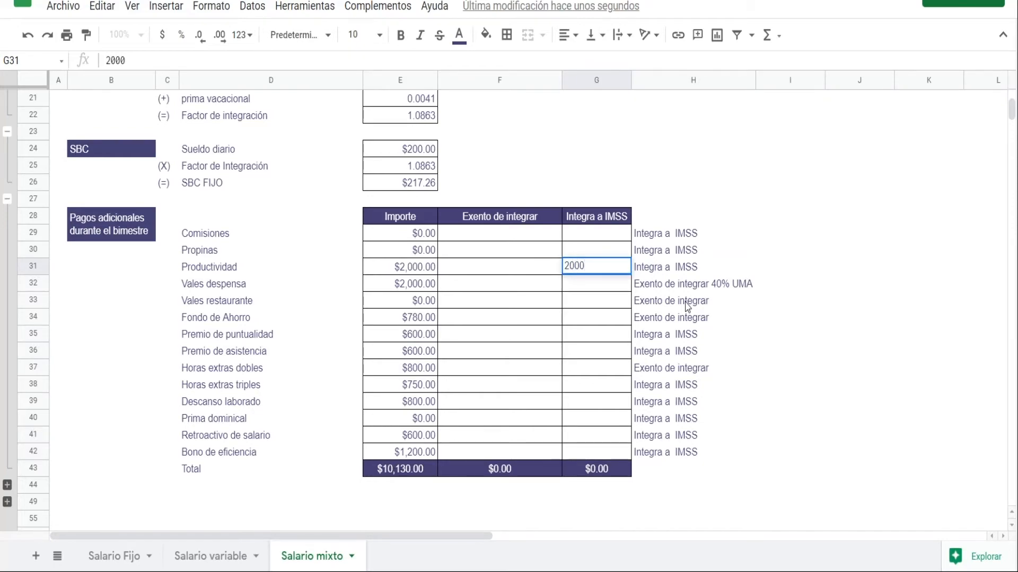
key("Return")
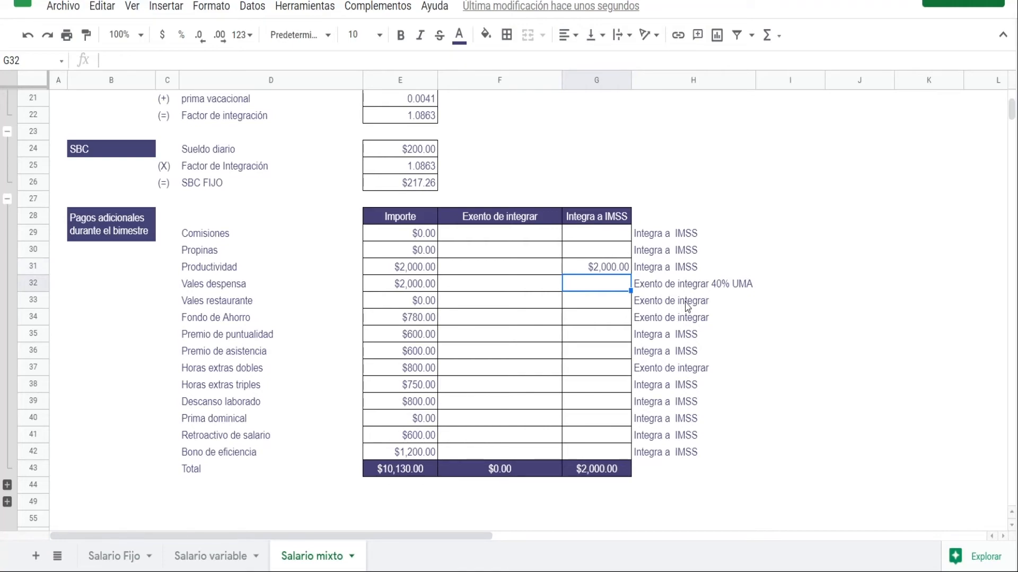
Calculate the 40% UMA exemption limit for Vales despensa in I32 with the formula 89.62*.4*61
key("Right")
key("Right")
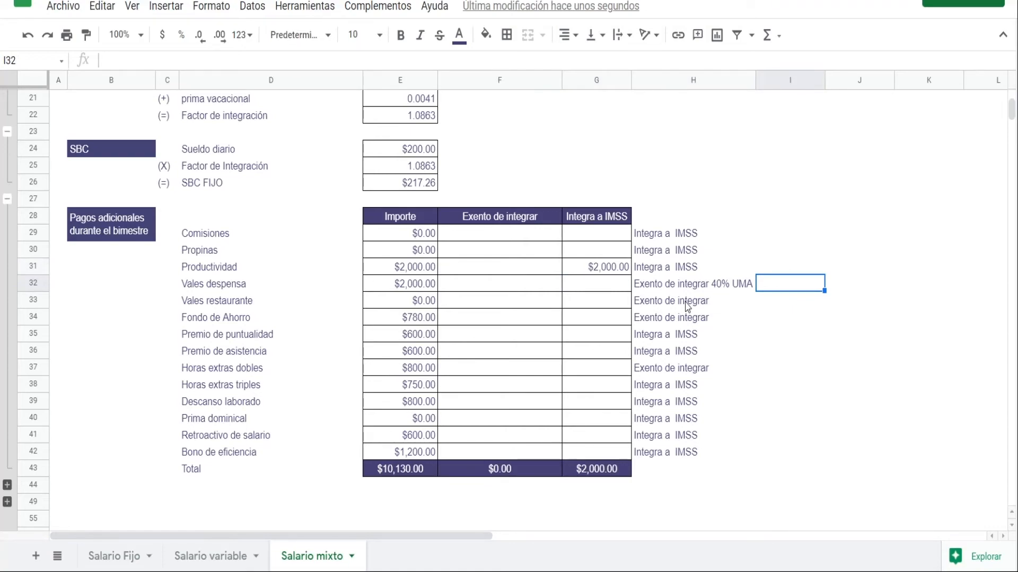
type("89")
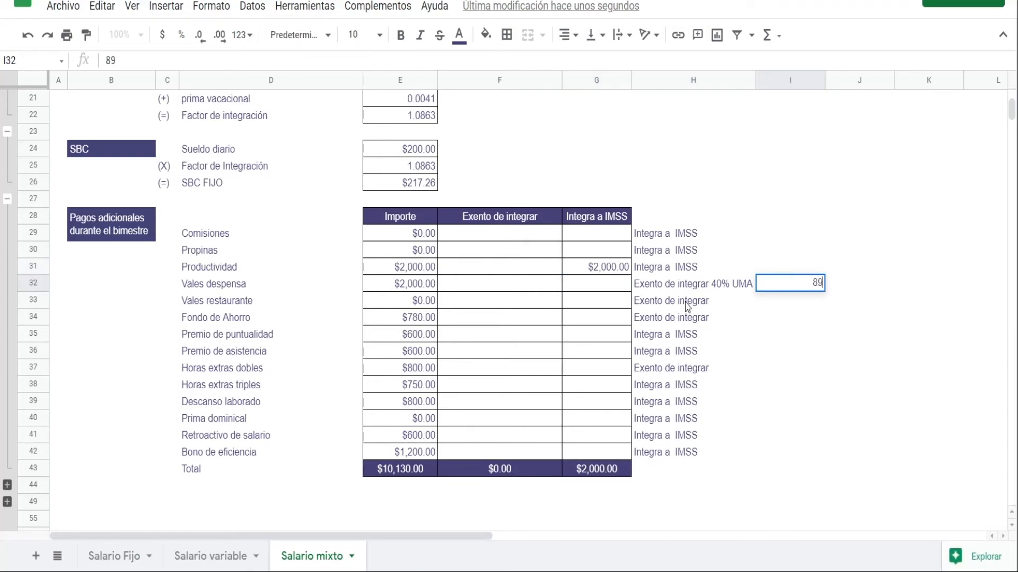
type(".62*.4*61")
key("Return")
key("Up")
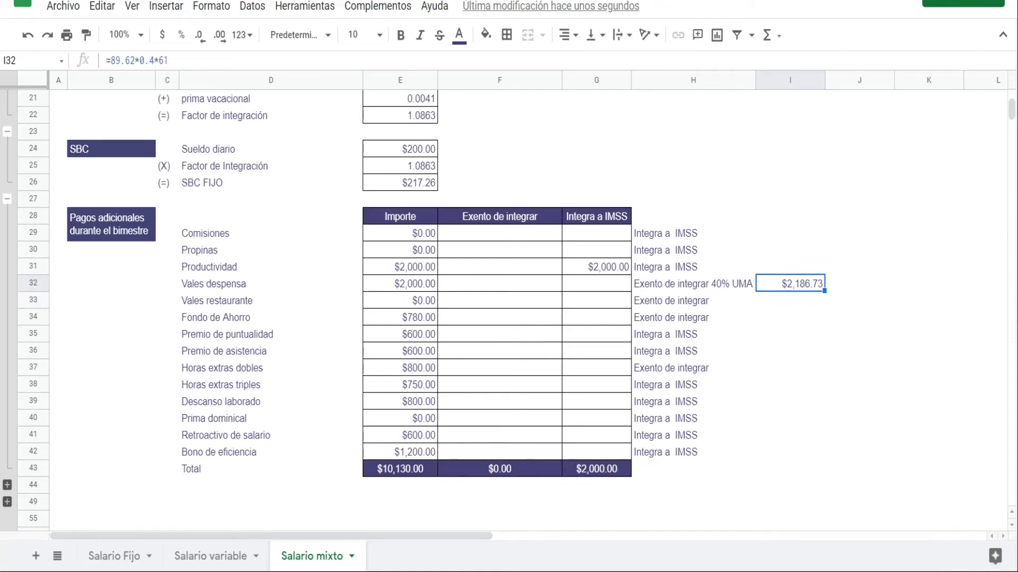
Enter 2000 for Vales despensa in F32 and +780 for Fondo de Ahorro in F34 of the Exento de integrar column
key("Left")
key("Left")
key("Left")
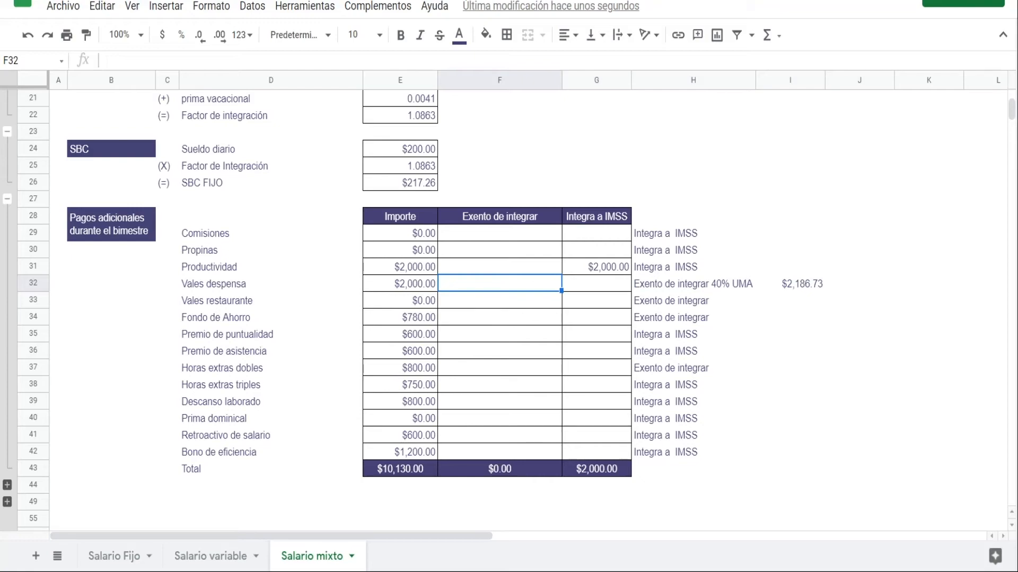
type("2000")
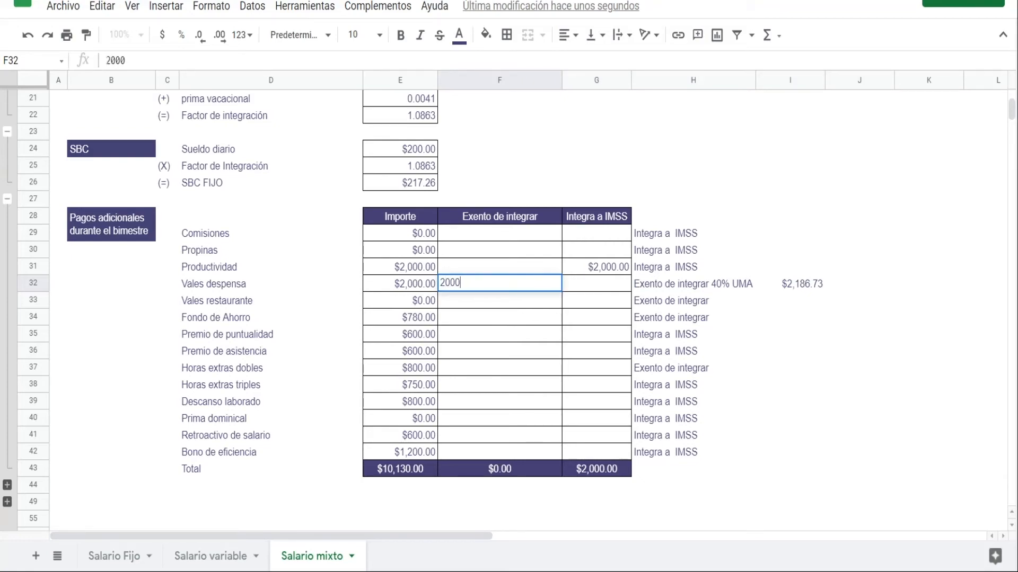
key("Return")
key("Down")
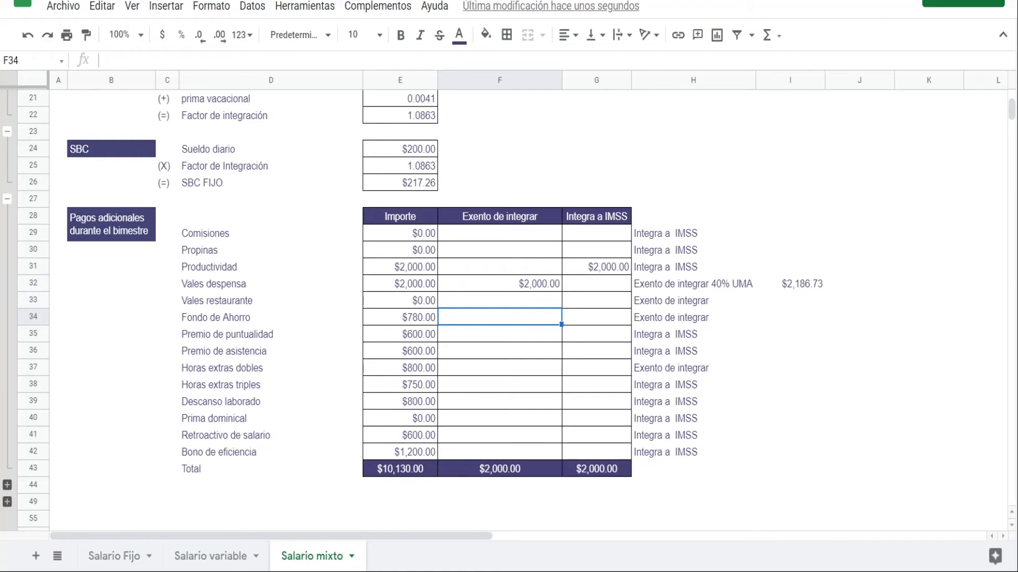
type("+8")
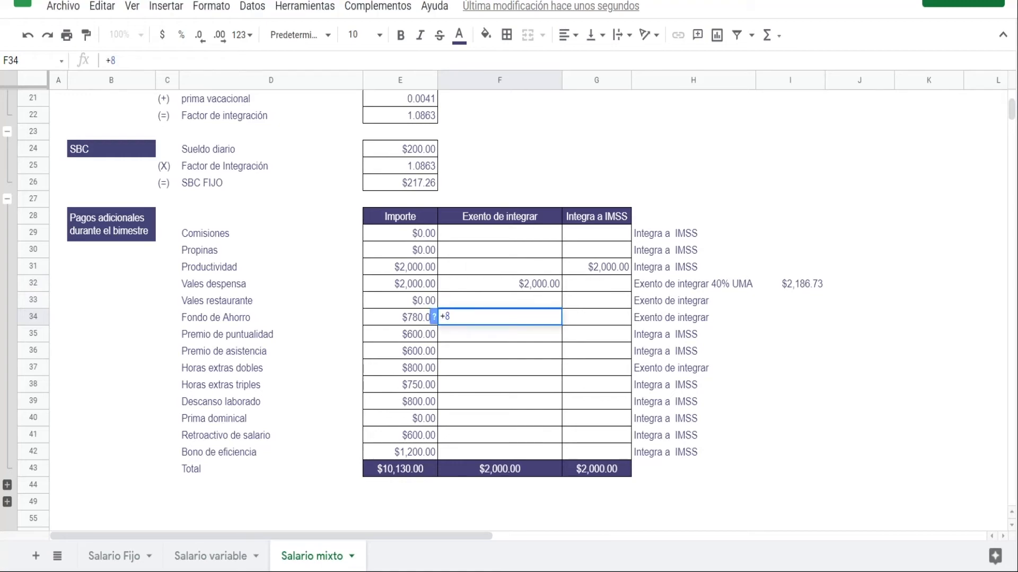
key("BackSpace")
type("780")
key("Return")
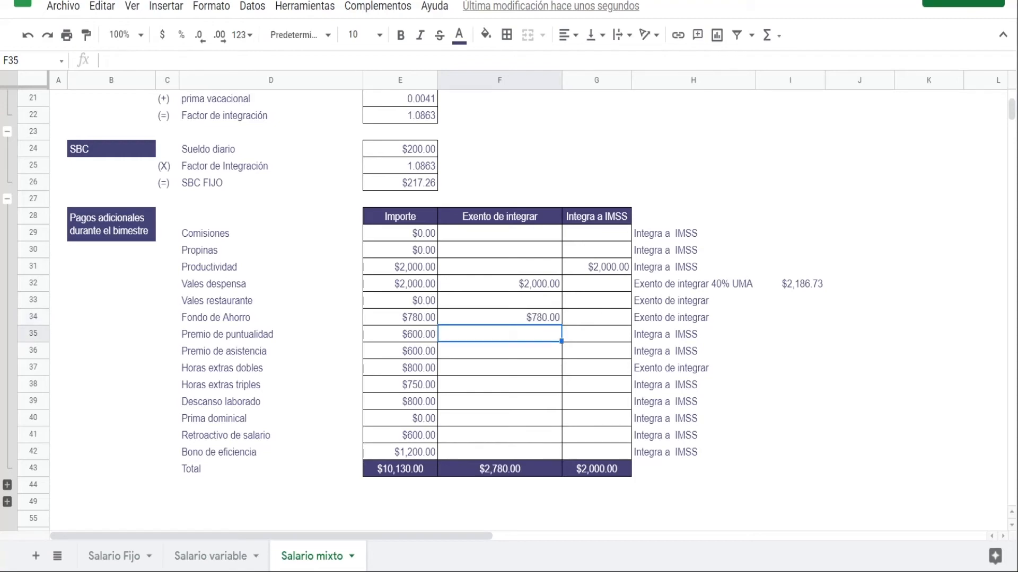
Calculate the 10% SBC limit for Premio de puntualidad in I35 with +E26*61*.1 and reference it for Premio de asistencia in I36 with +I35
key("Right")
key("Right")
key("Right")
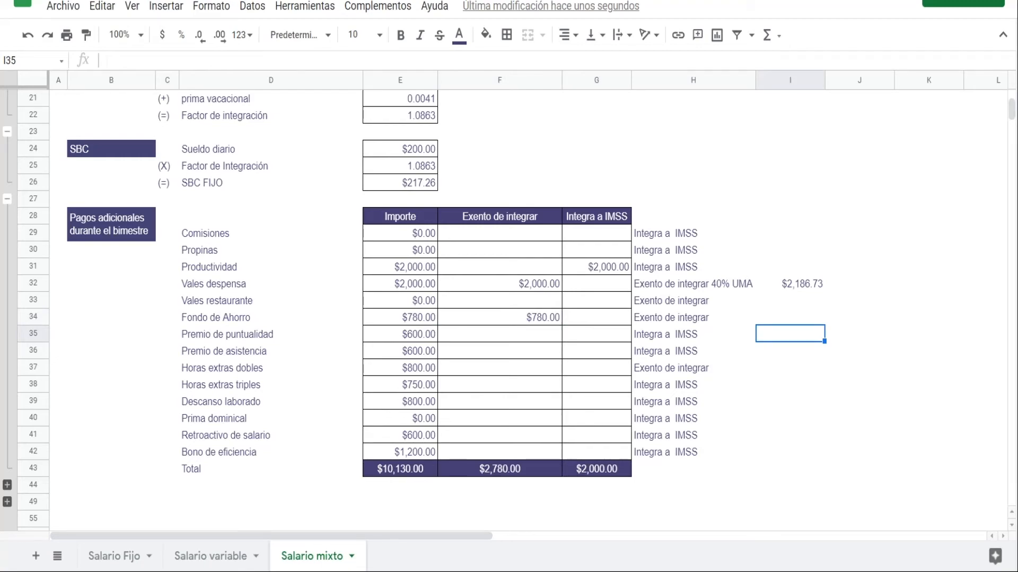
type("+")
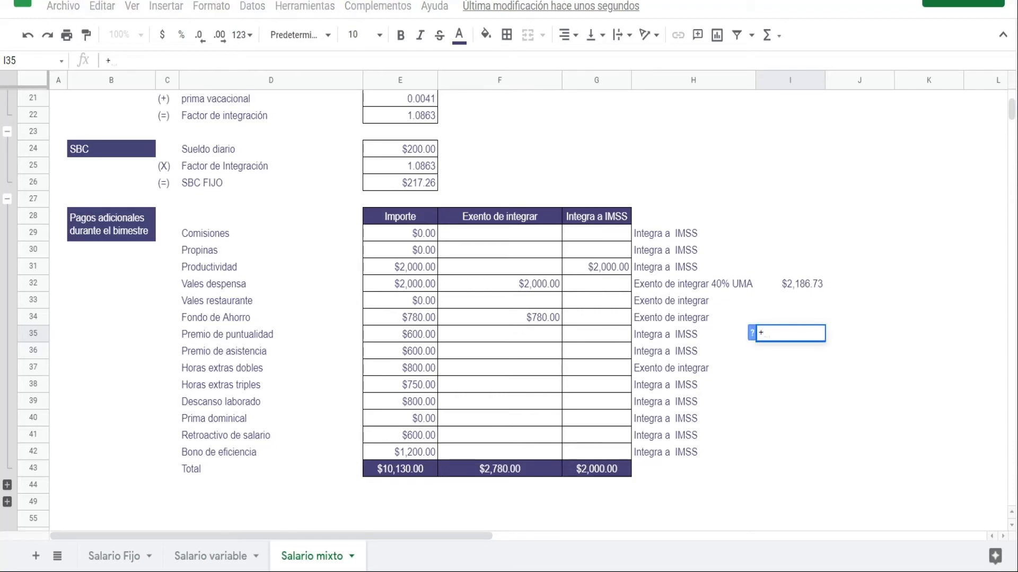
left_click(429, 185)
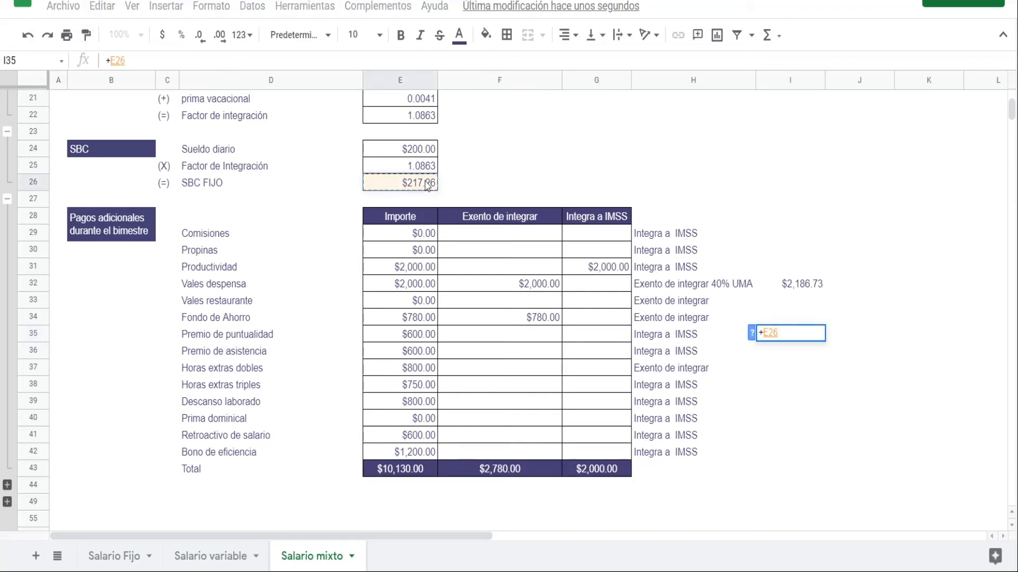
type("*61*.1")
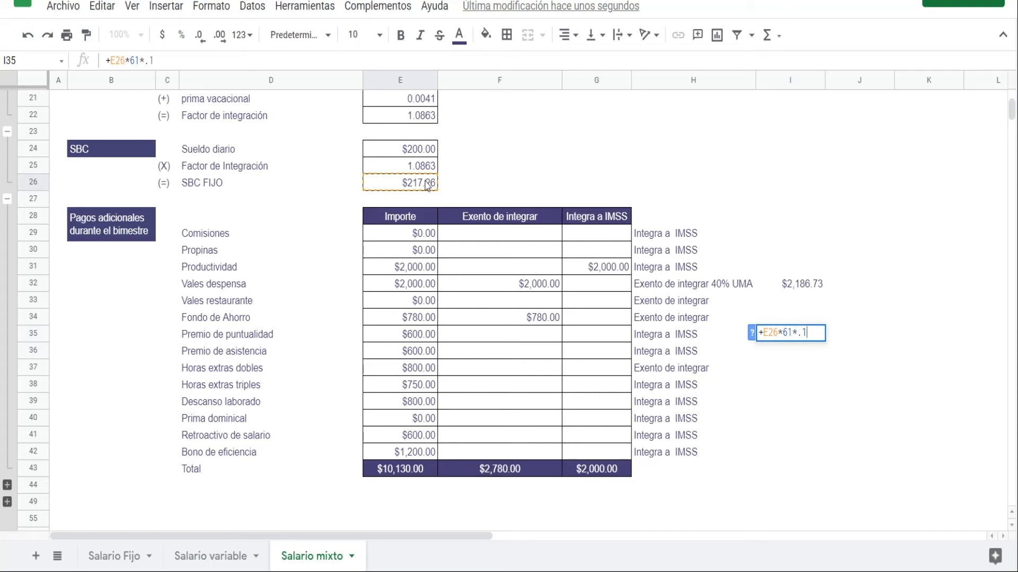
key("Return")
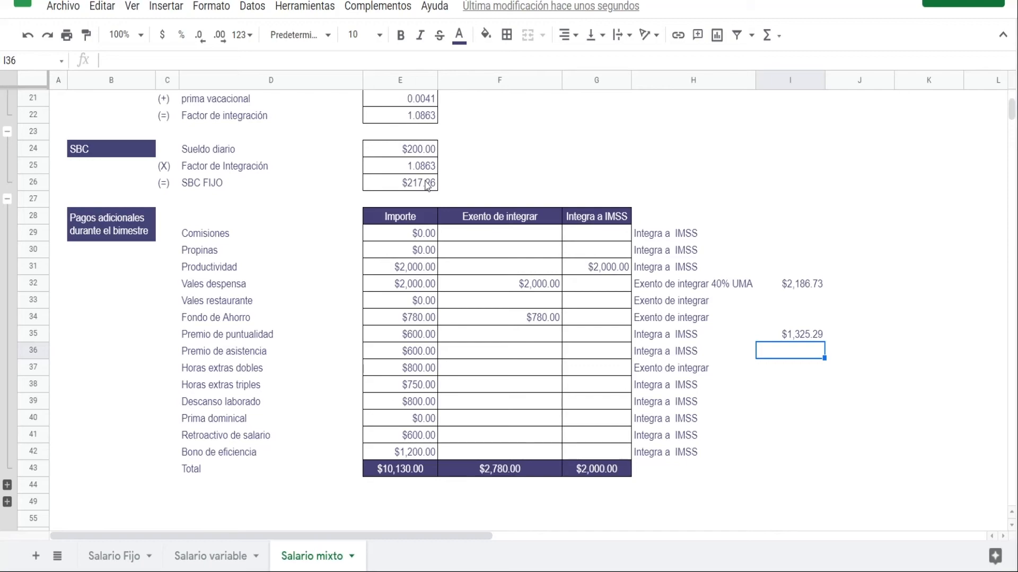
type("+")
key("Up")
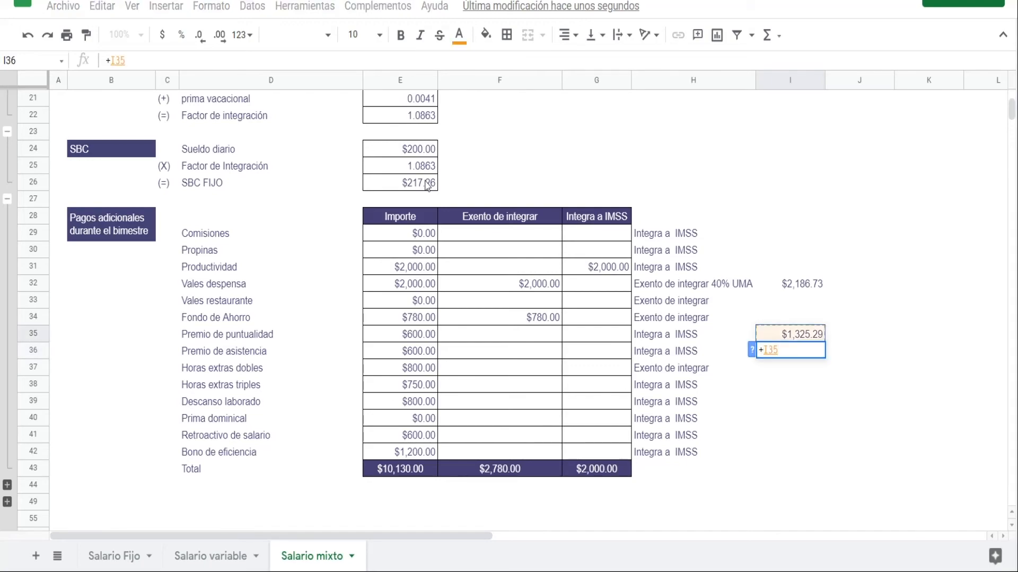
key("Return")
Fill Exento de integrar with 600 for Premio de puntualidad, 600 for Premio de asistencia and 800 for Horas extras dobles
key("Up")
key("Up")
key("Left")
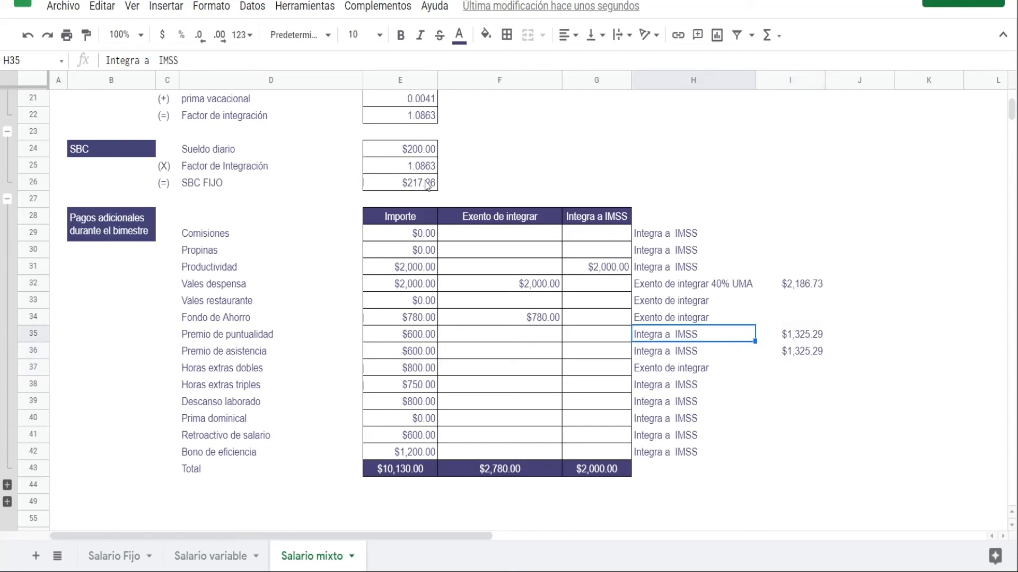
key("Left")
key("Left")
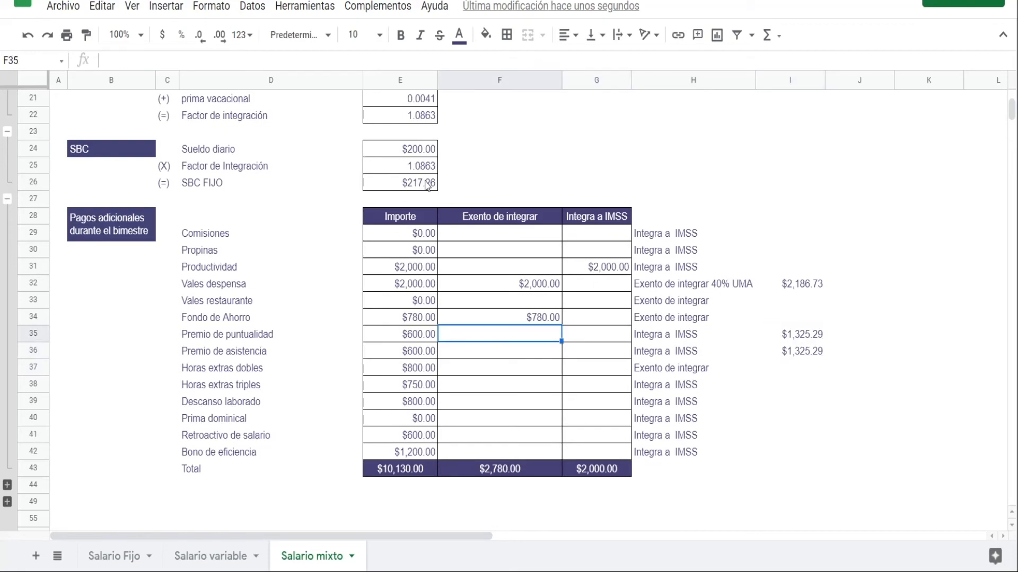
type("600")
key("Return")
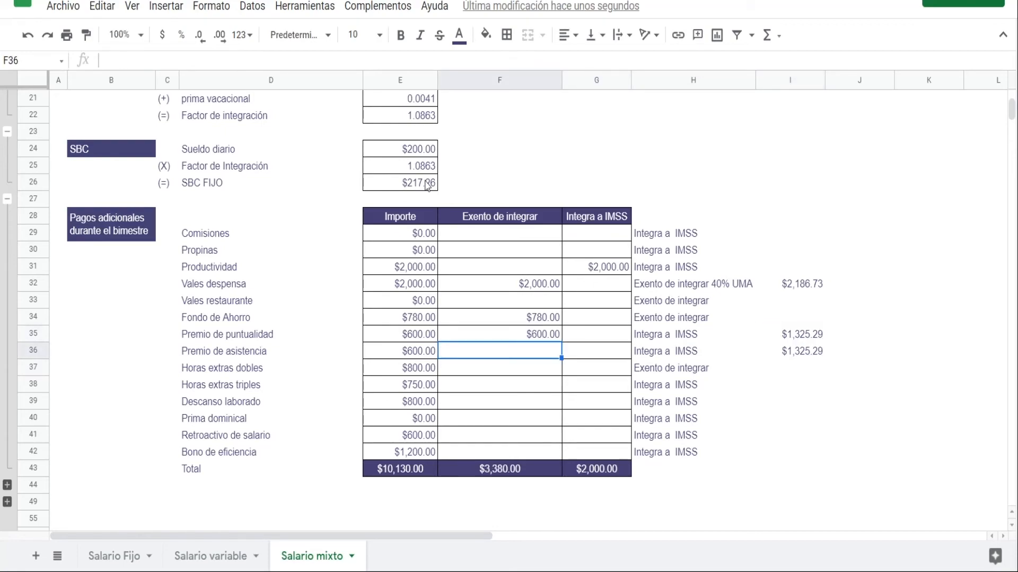
type("600")
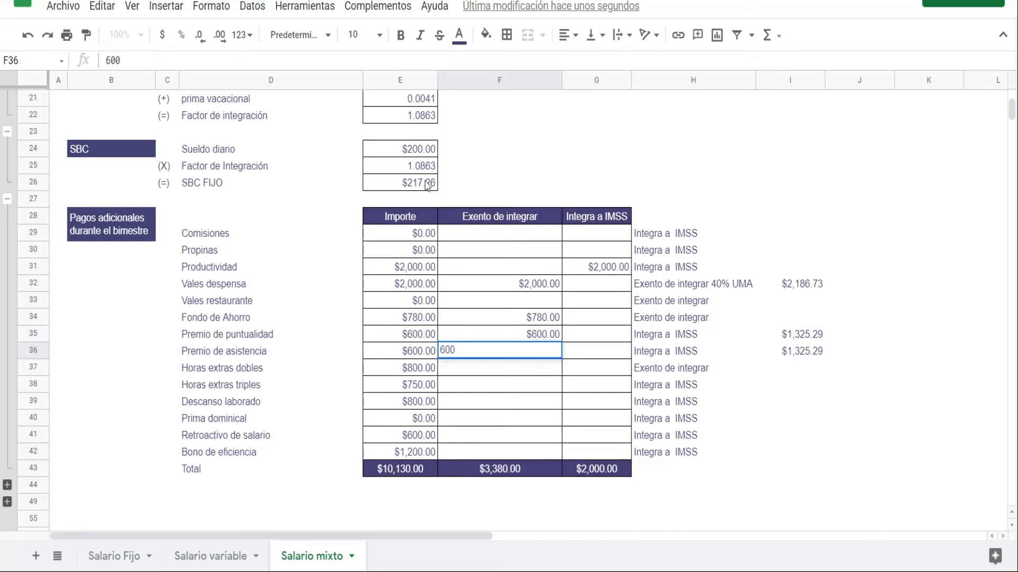
key("Return")
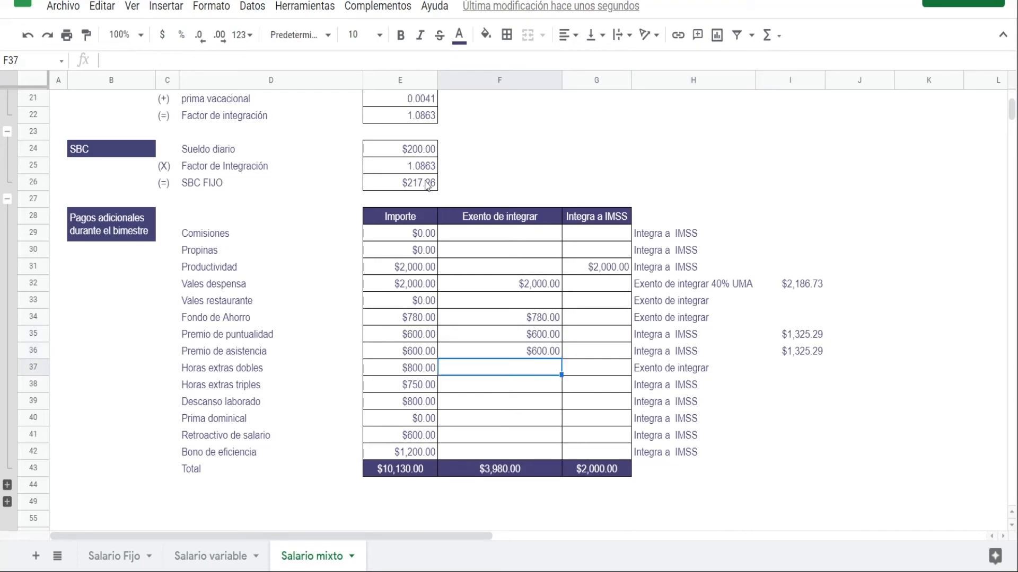
type("800")
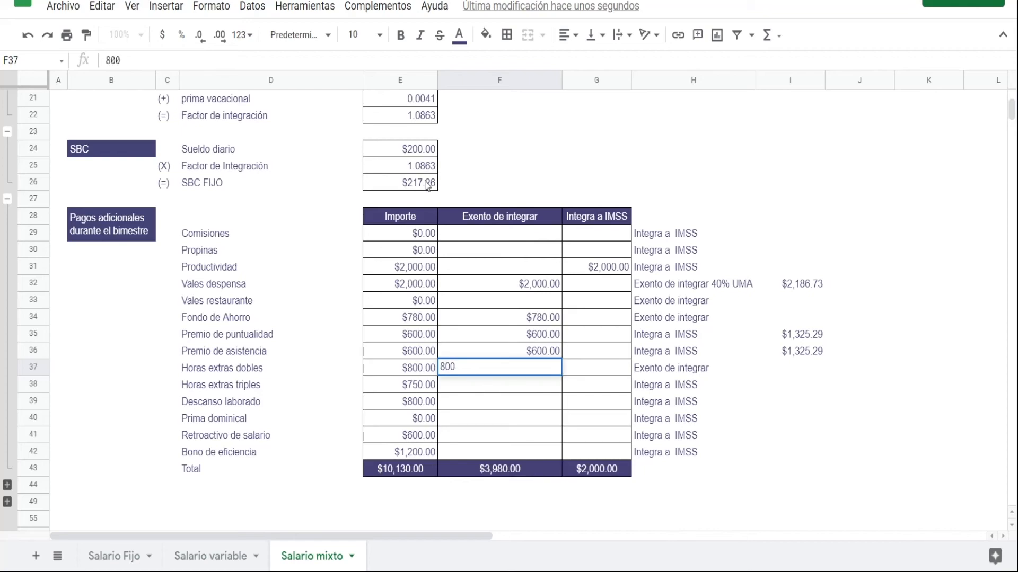
key("Return")
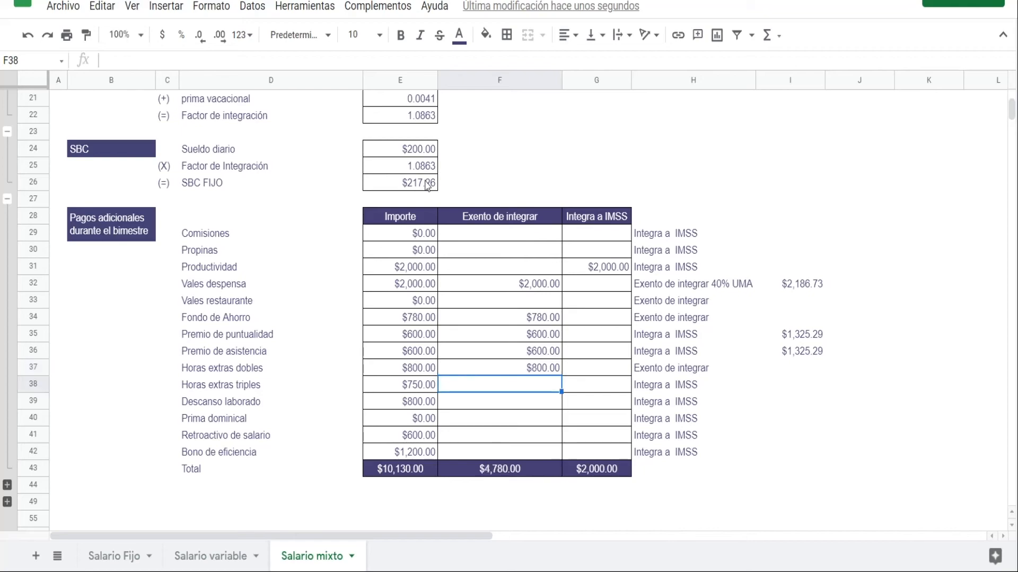
Fill Integra a IMSS with 750 for Horas extras triples, 800 for Descanso laborado, 600 for Retroactivo de salario and 1200 for Bono de eficiencia
key("Right")
type("750")
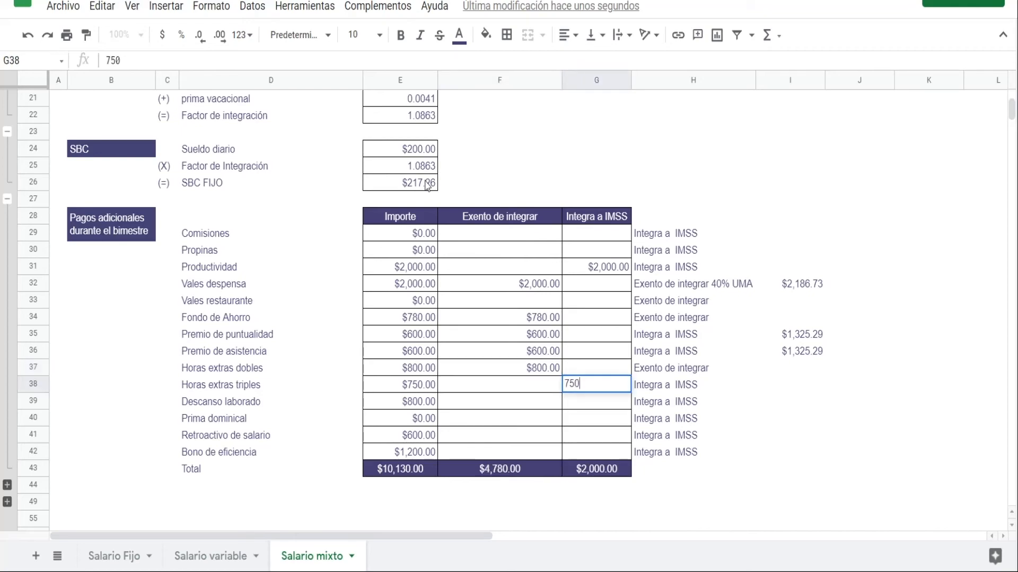
key("Return")
type("800")
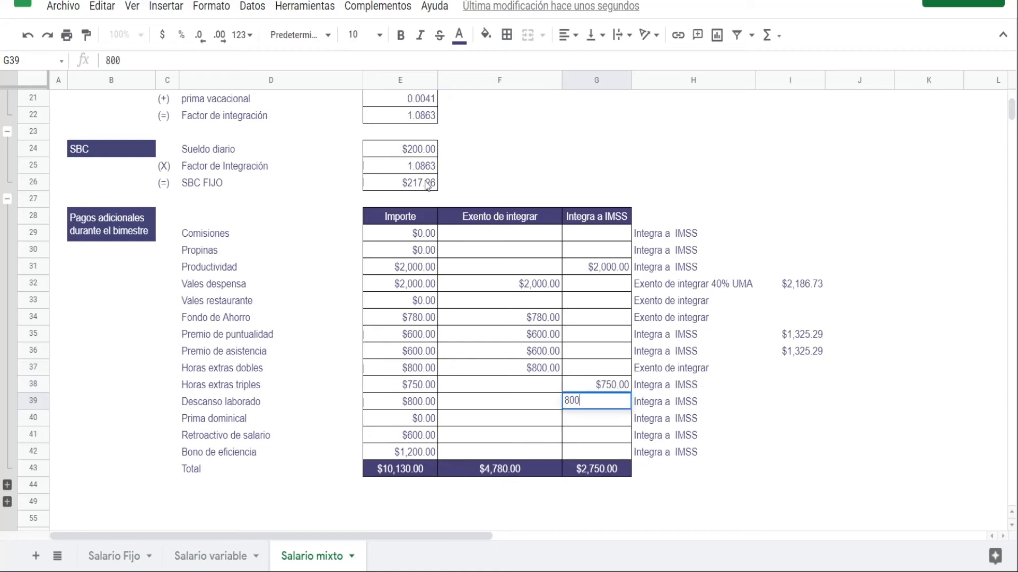
key("Return")
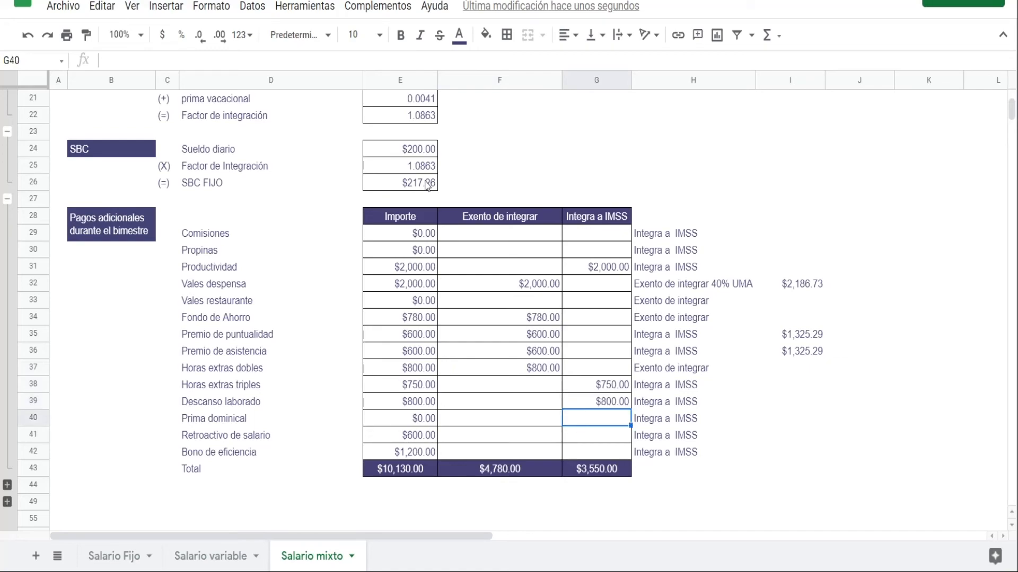
key("Down")
type("600")
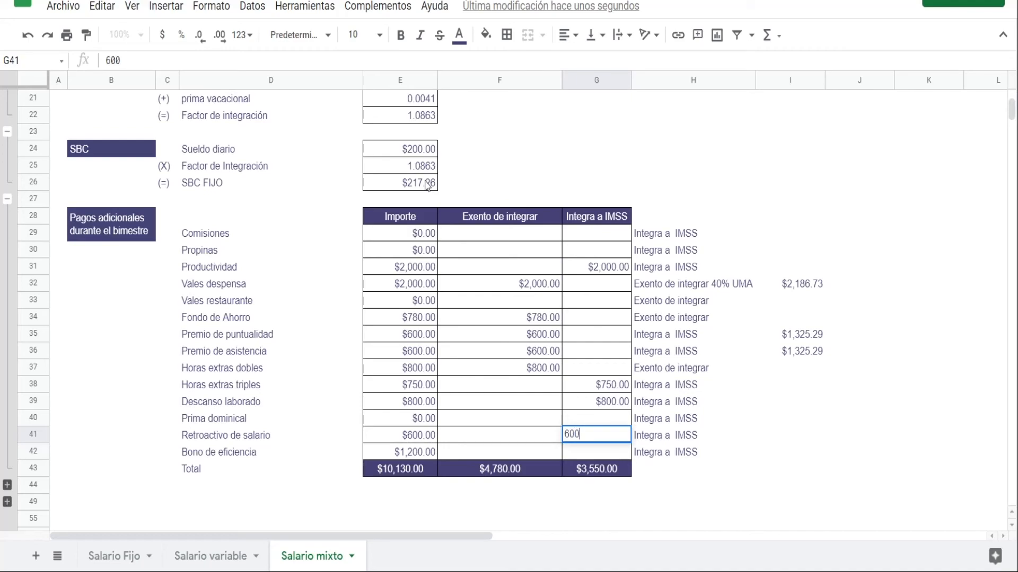
key("Return")
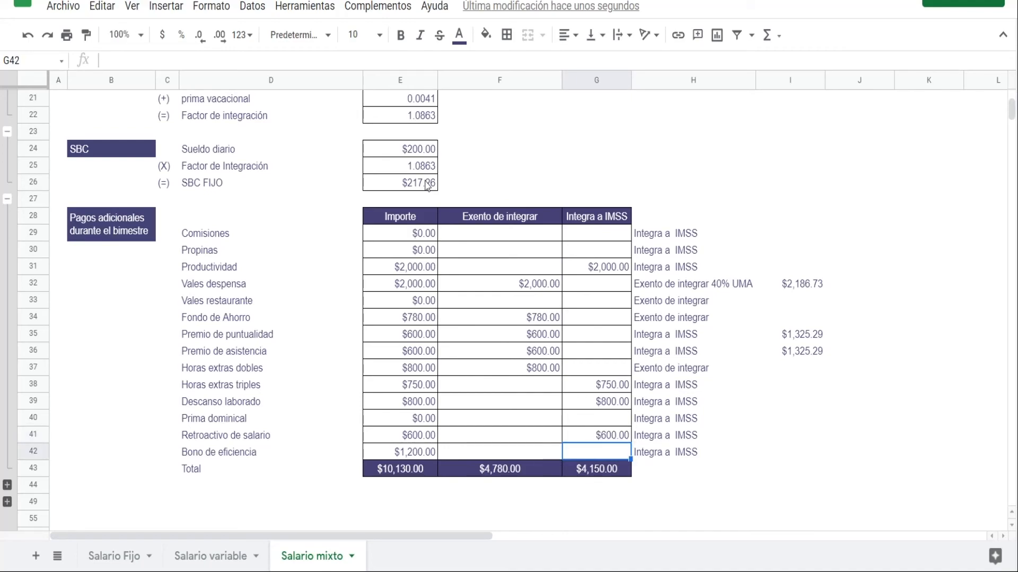
type("1200")
key("Return")
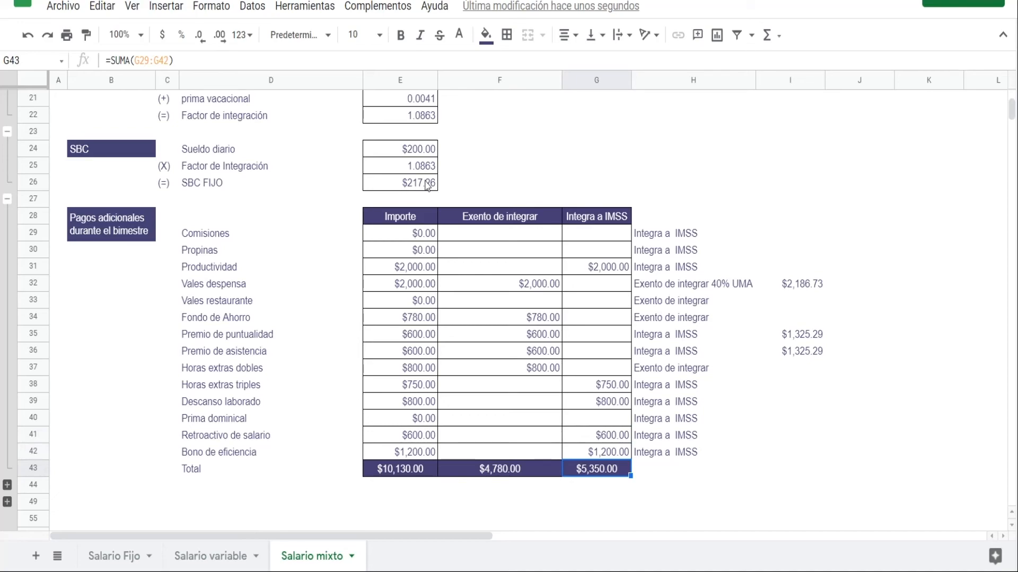
Expand the Días devengados rows and enter 61 days in the bimestre, 8 faltas and 1 incapacidad in E45:E47
key("Down")
key("Down")
key("Down")
key("Down")
key("Down")
key("Down")
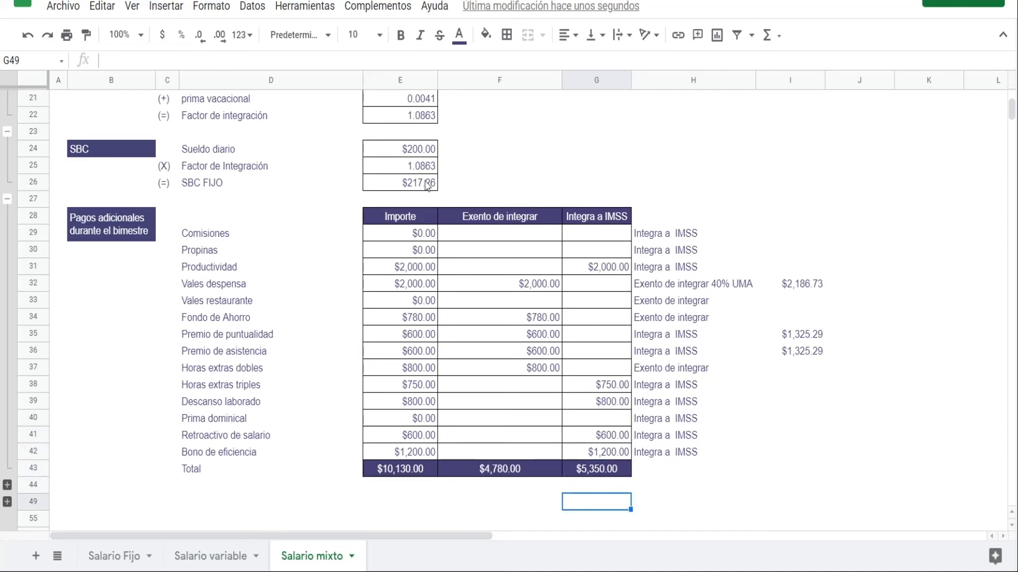
key("Down")
key("Down")
key("Down")
key("Down")
key("Down")
key("Down")
key("Down")
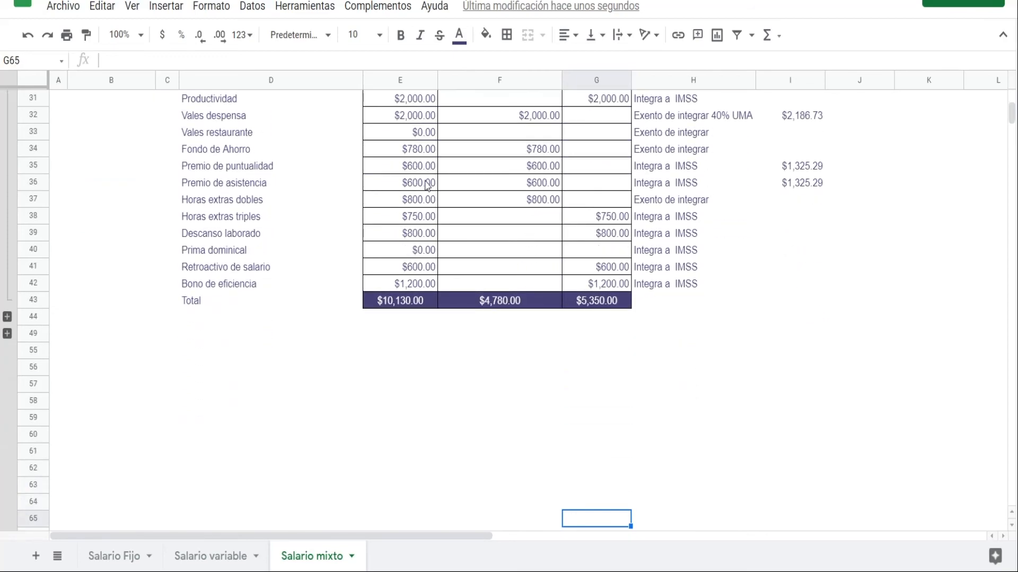
left_click(7, 317)
left_click(388, 339)
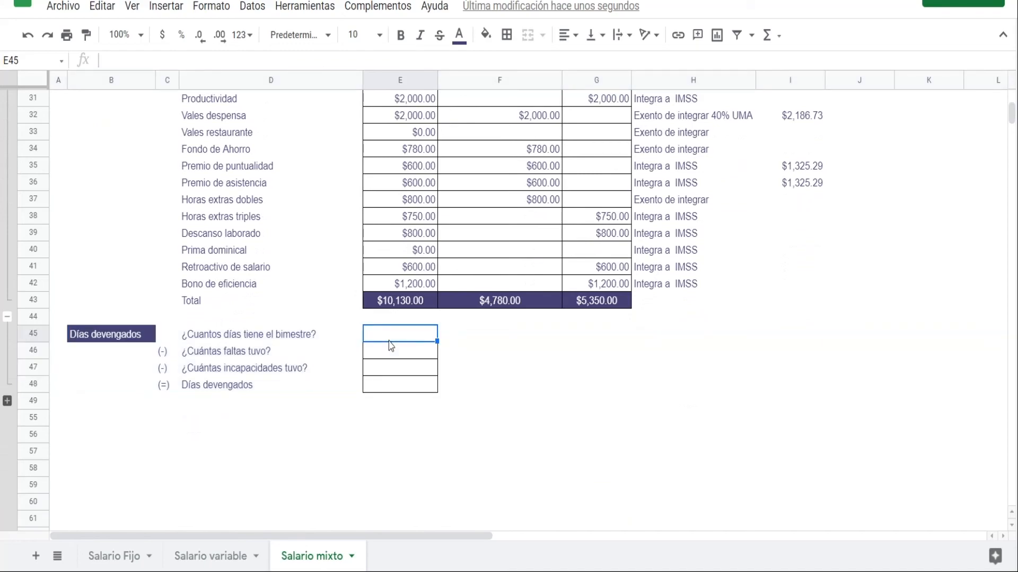
type("61")
key("Return")
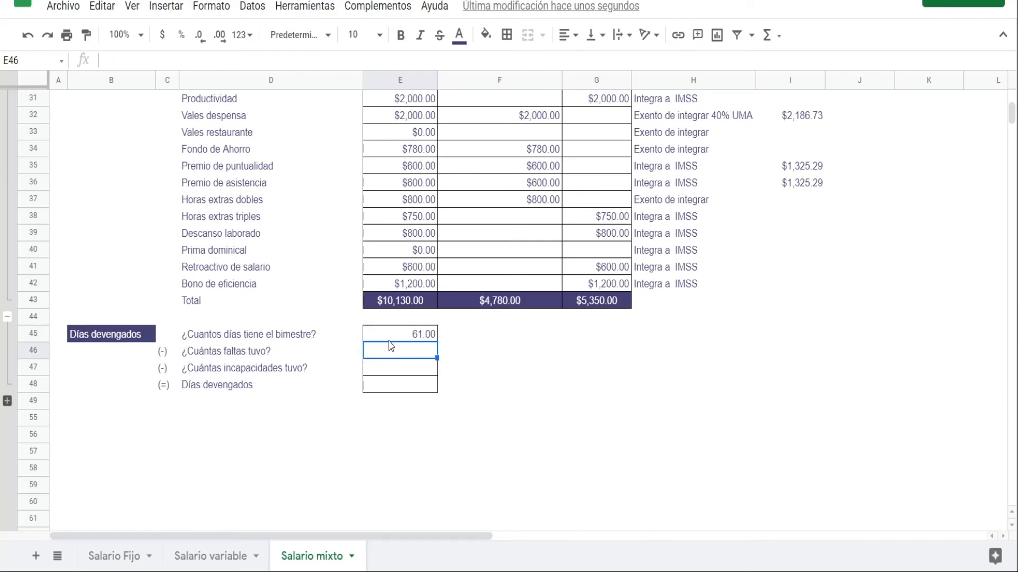
type("8")
key("Return")
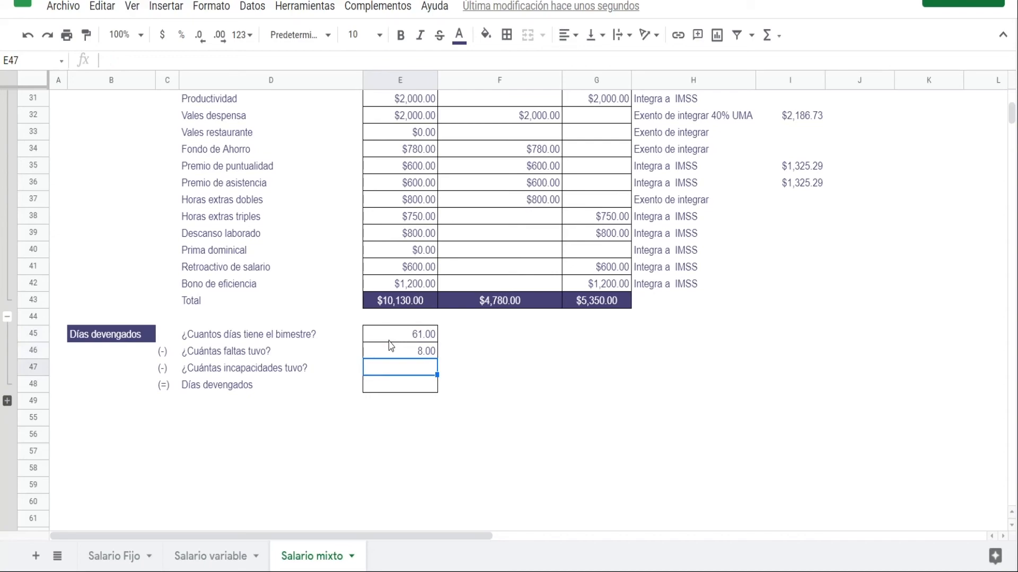
type("1")
key("Return")
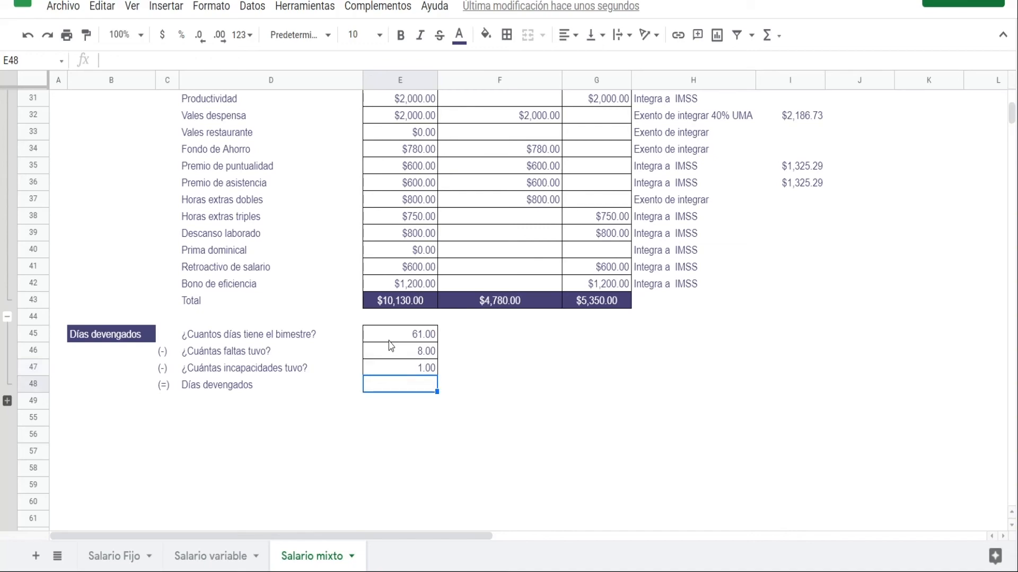
Calculate Días devengados in E48 with the formula +E45-E46-E47
type("+")
key("Up")
key("Up")
key("Up")
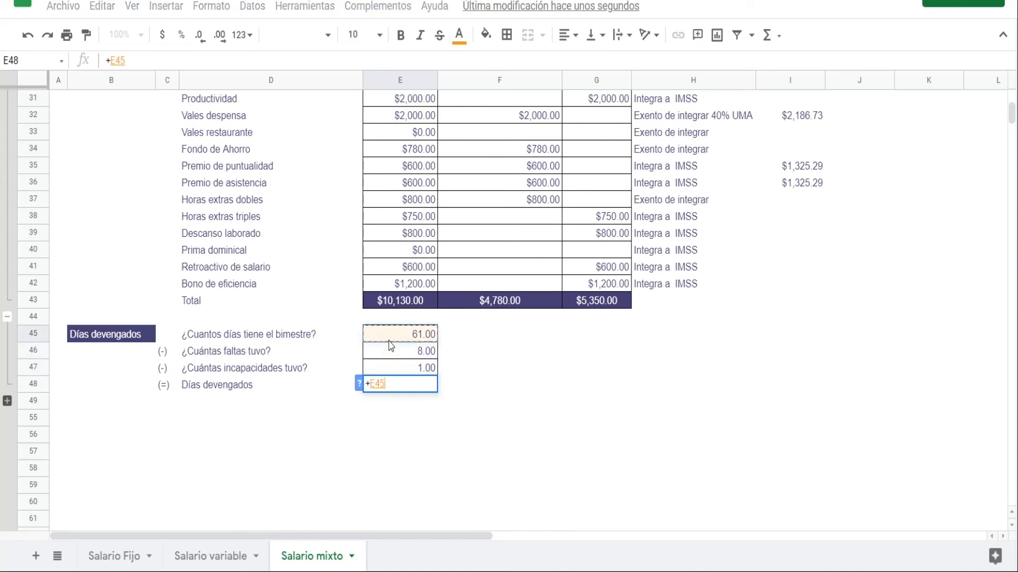
type("-")
key("Up")
key("Up")
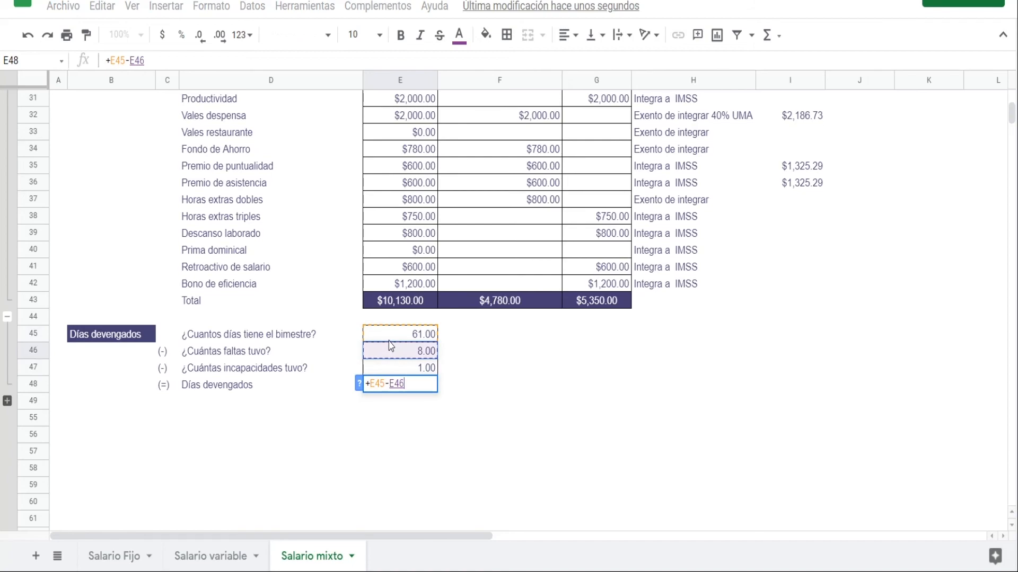
type("-")
key("Up")
key("Return")
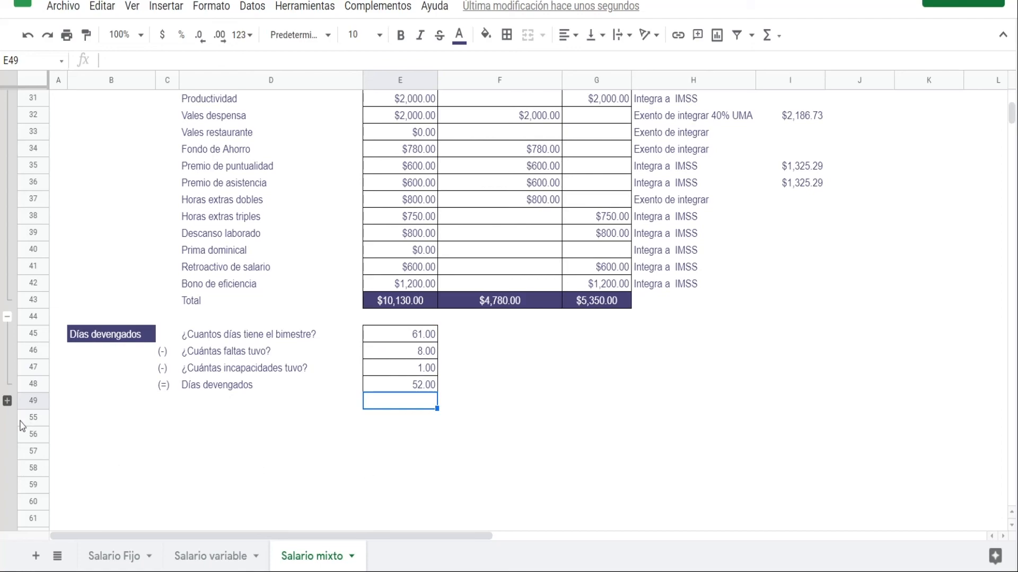
Expand the SBC MIXTO rows and link E50 to the Integra a IMSS total in G43 and E51 to Días devengados in E48
left_click(7, 401)
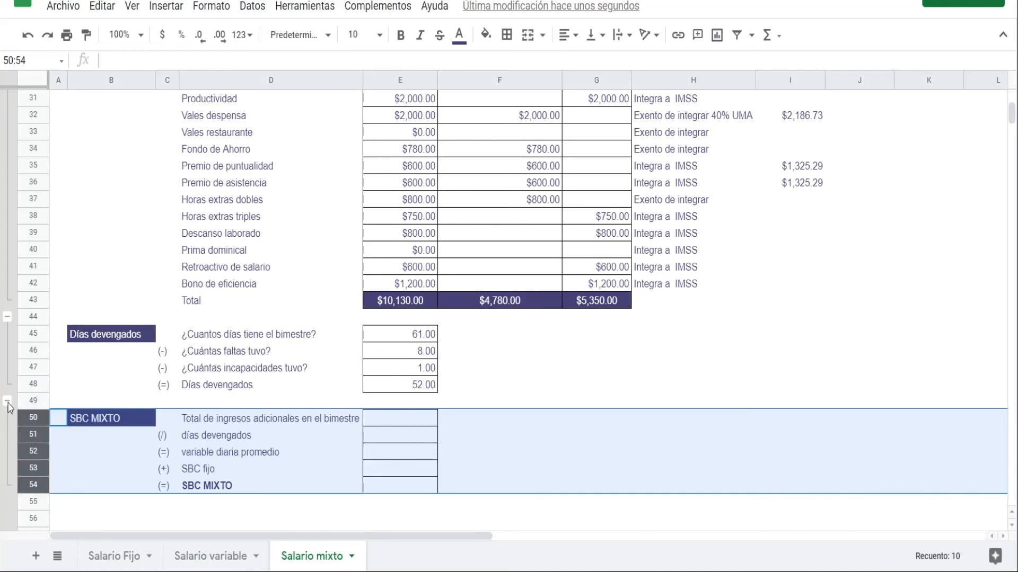
left_click(390, 424)
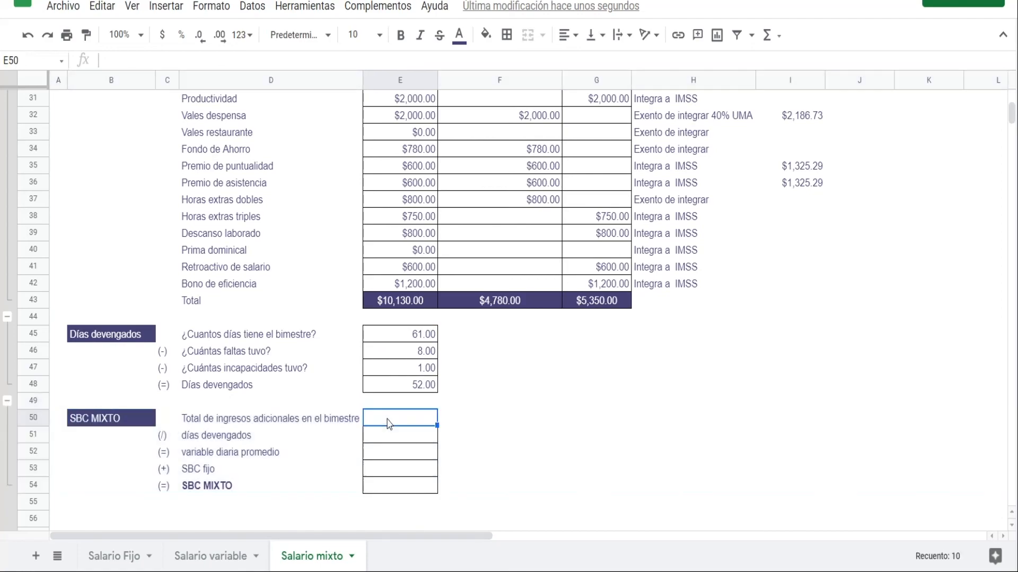
type("+")
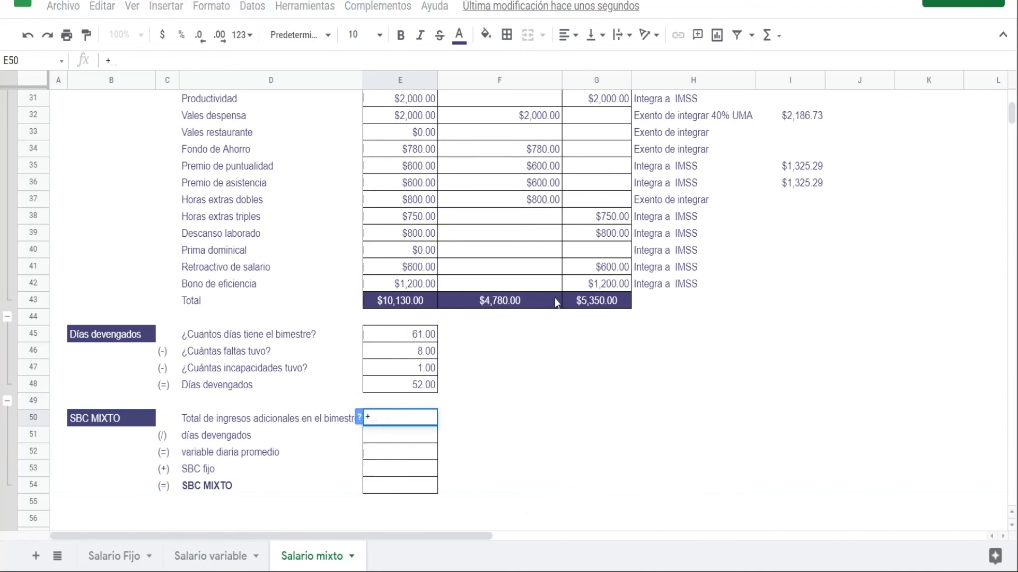
left_click(617, 303)
key("Return")
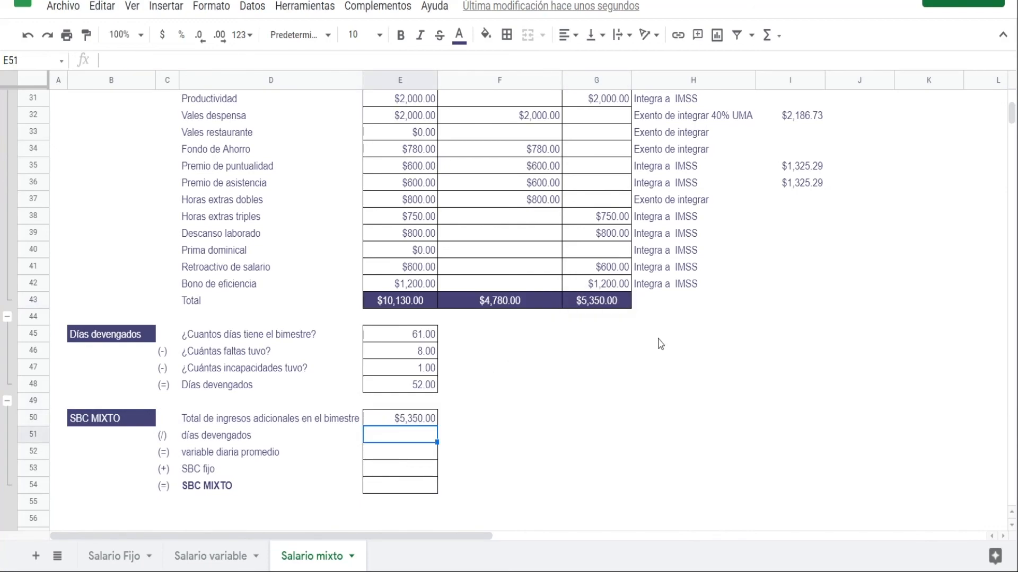
type("+")
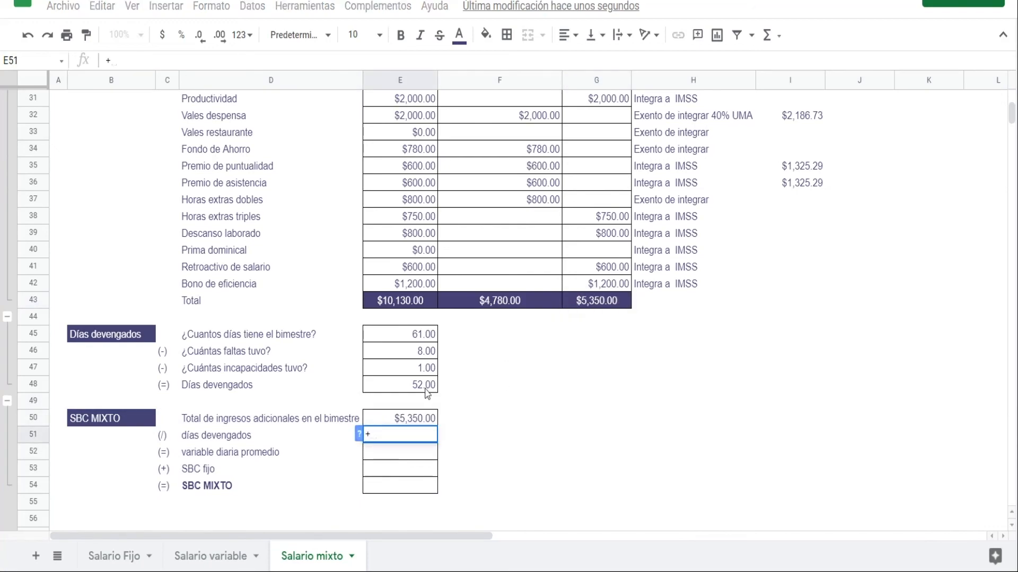
left_click(425, 388)
key("Return")
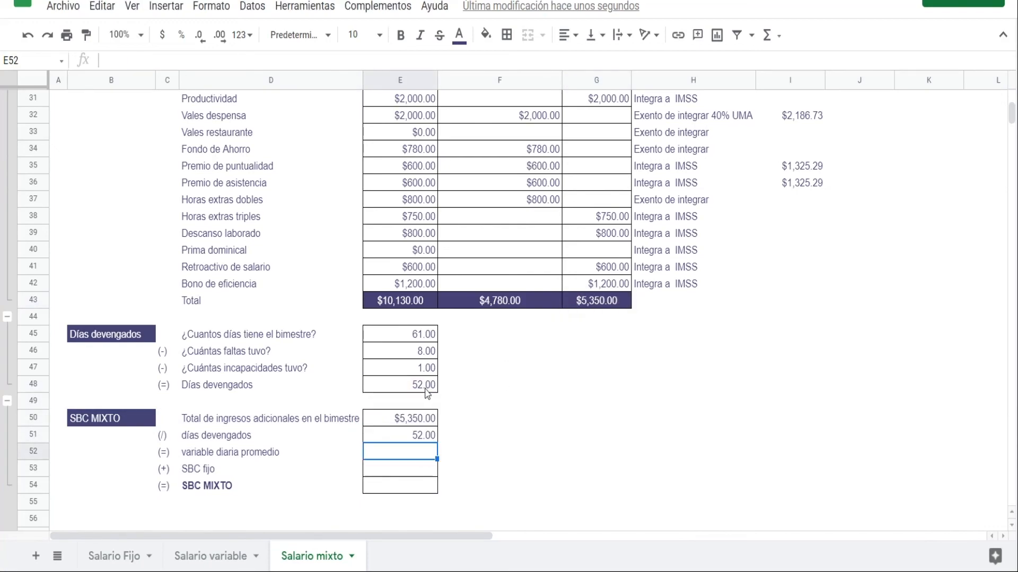
Calculate variable diaria promedio in E52 with the formula +E50/E51
type("+")
key("Up")
key("Up")
type("/")
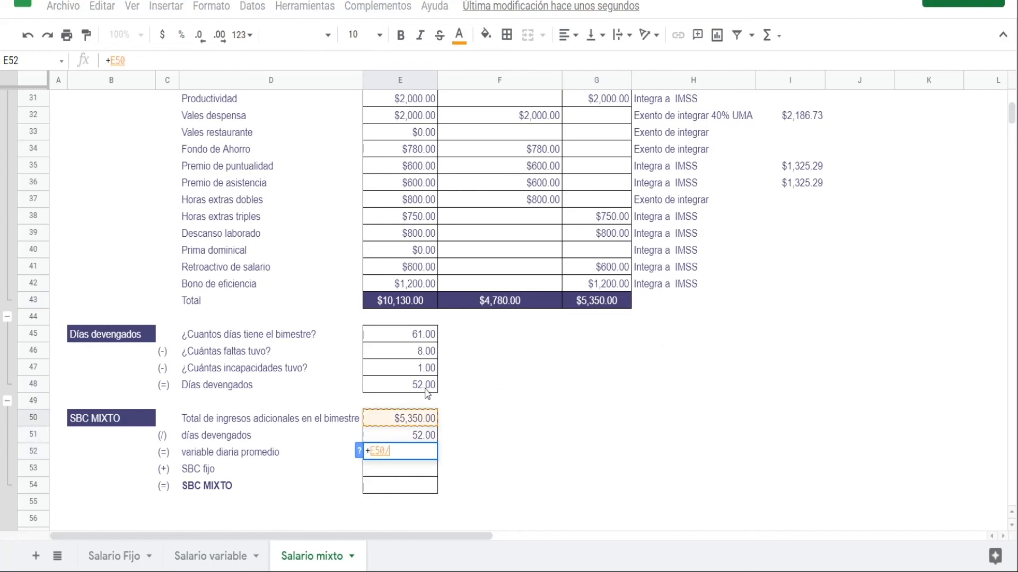
key("Up")
key("Return")
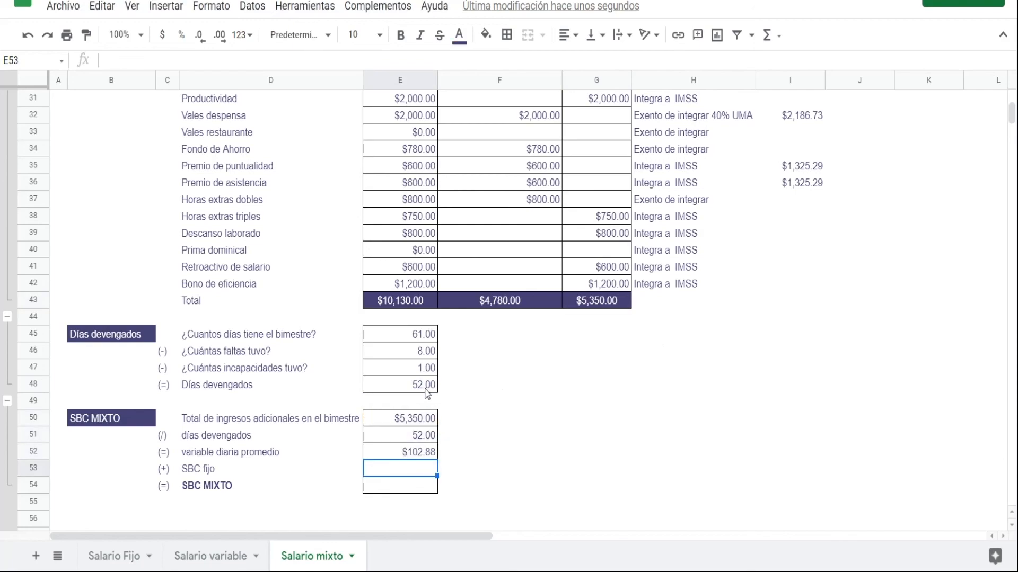
Link SBC fijo in E53 to the SBC FIJO amount in E26
type("+")
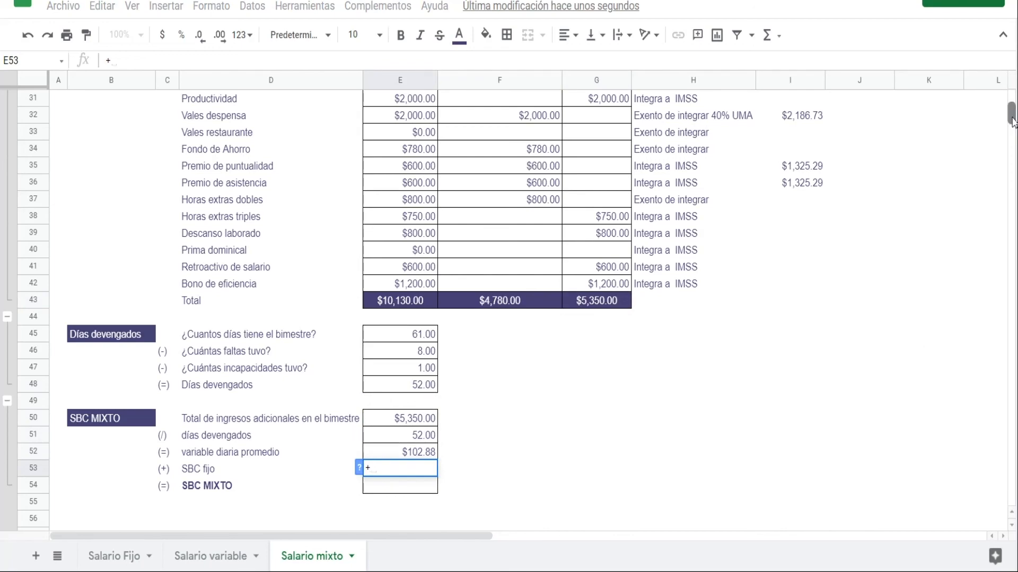
scroll(1011, 121, "up", 2)
left_click(420, 121)
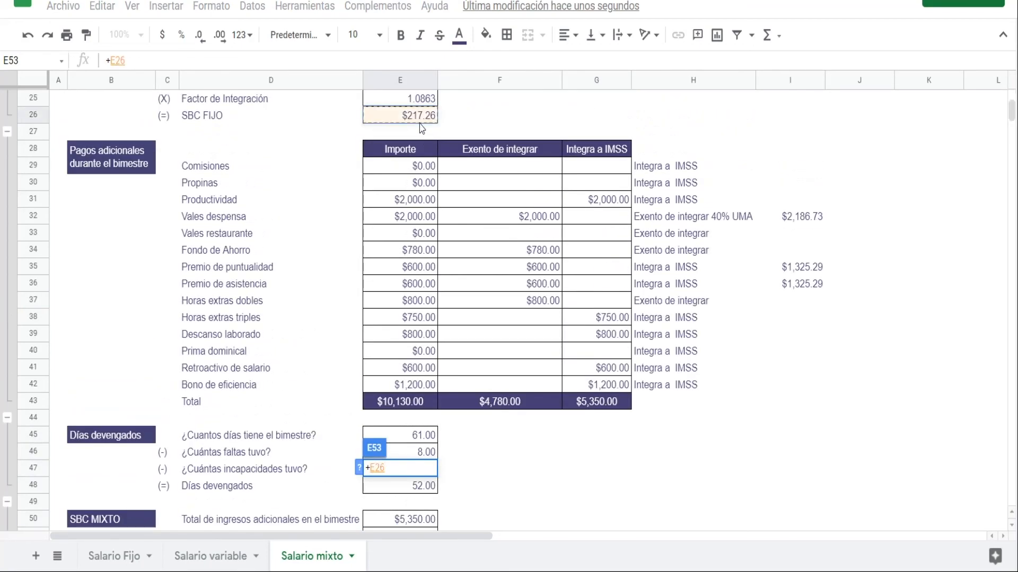
key("Return")
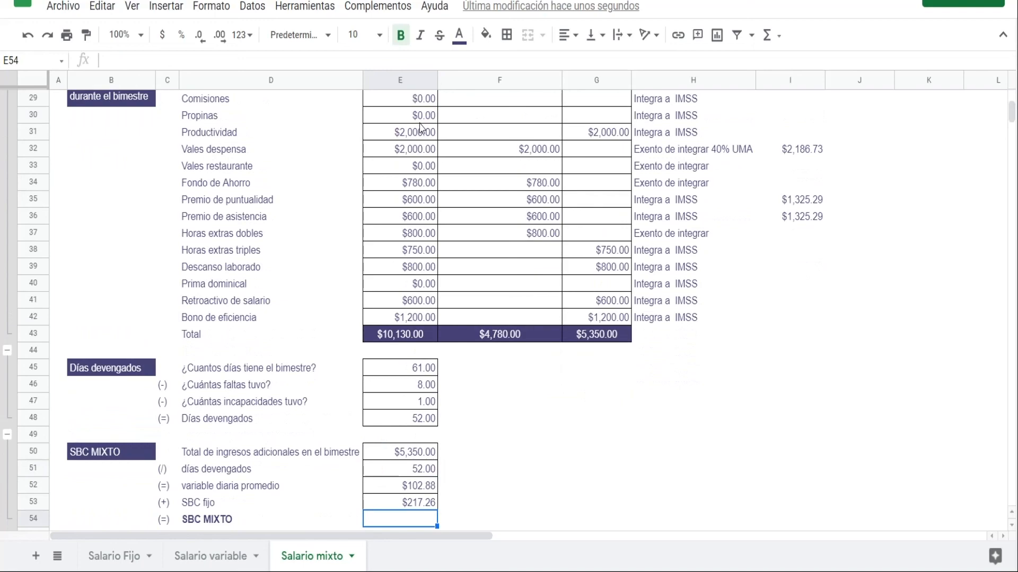
Calculate SBC MIXTO in E54 with the formula +E52+E53
type("+")
key("Up")
key("Up")
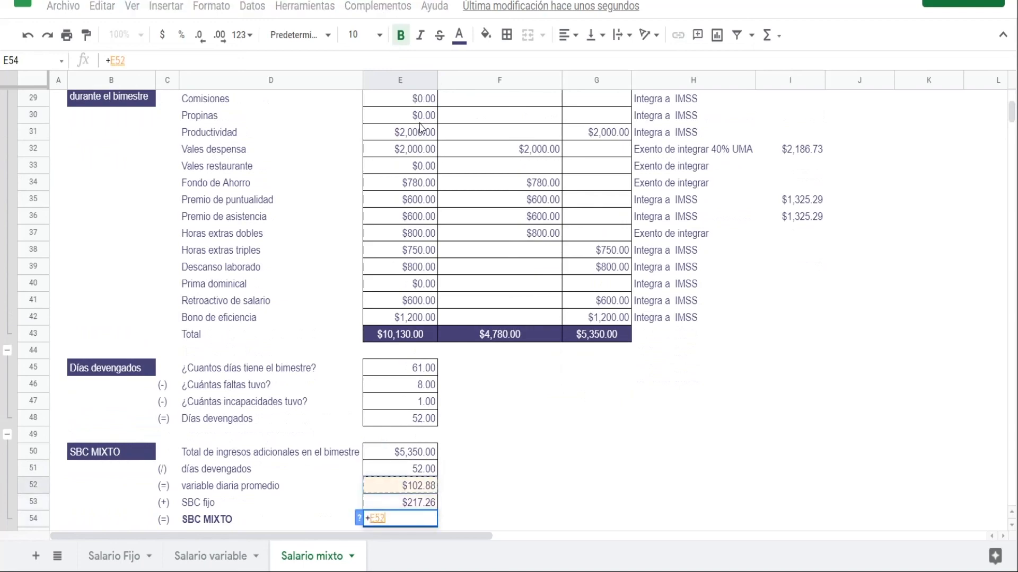
type("+")
key("Up")
key("Return")
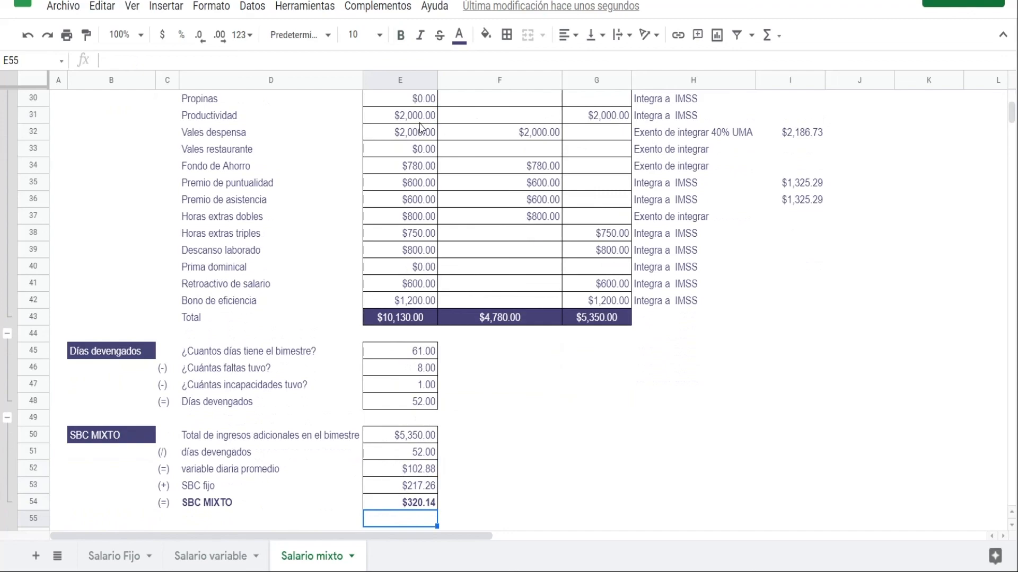